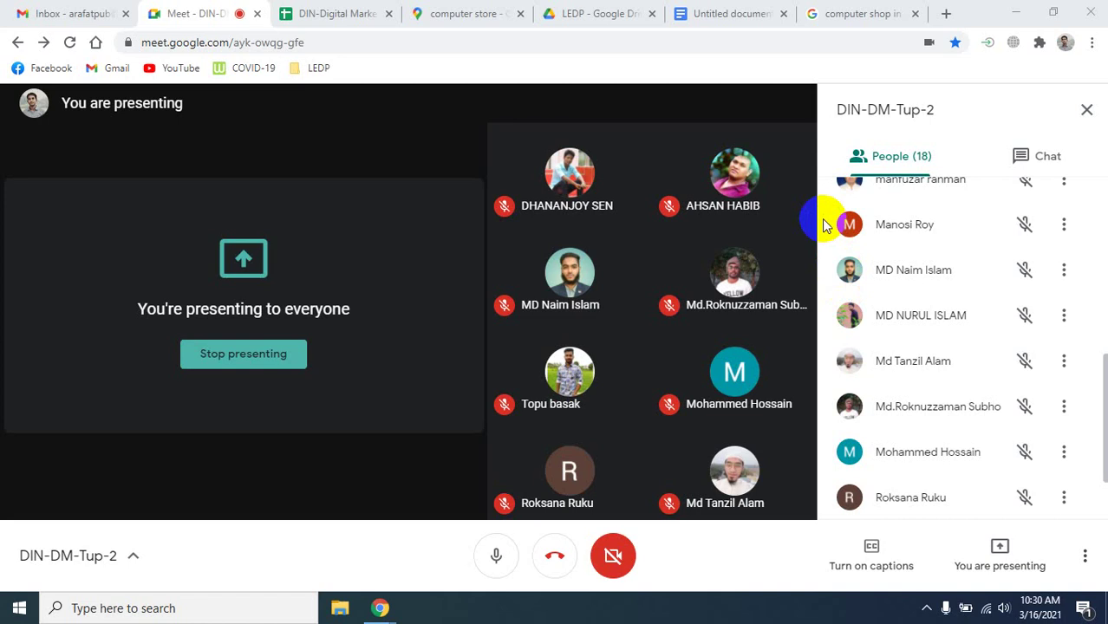
Search Google for 'google my business' and open the Google My Business result.
click(861, 14)
click(359, 43)
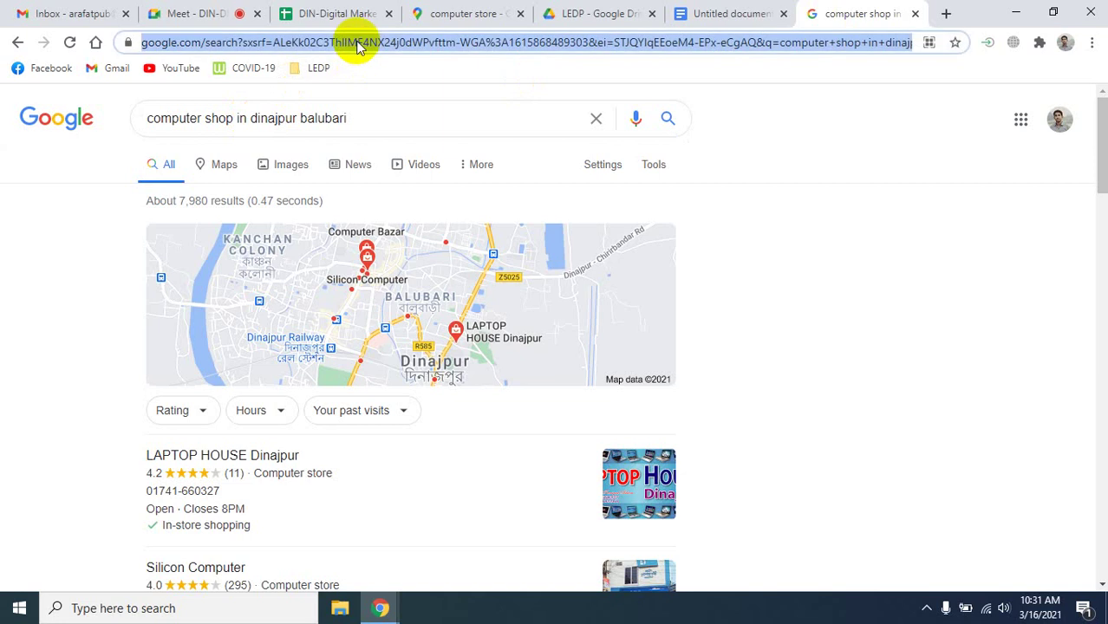
text(g)
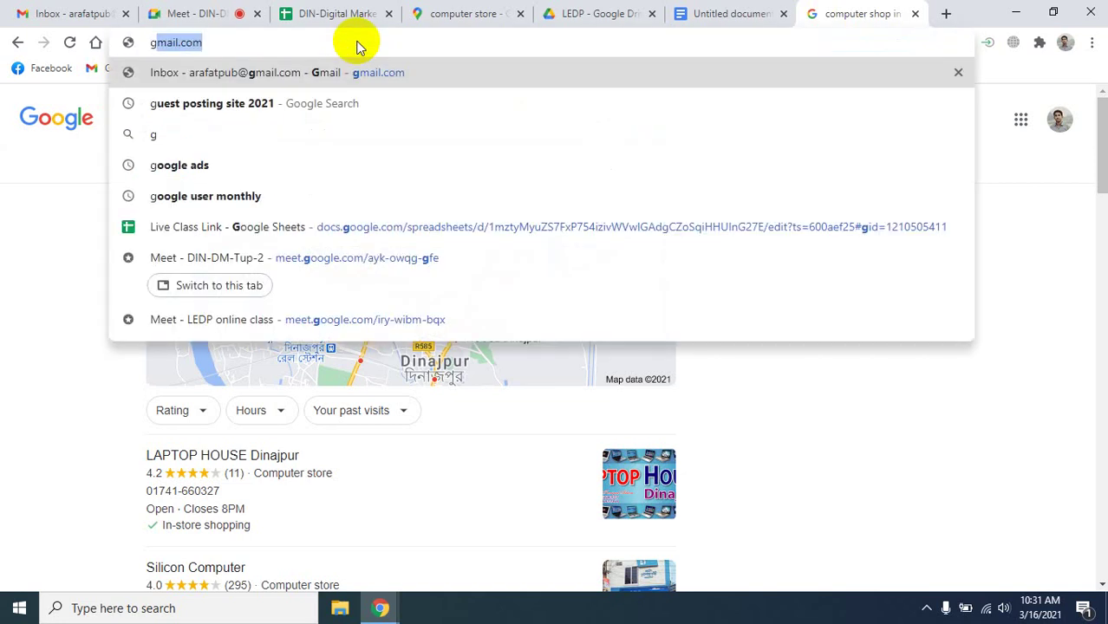
text(oog)
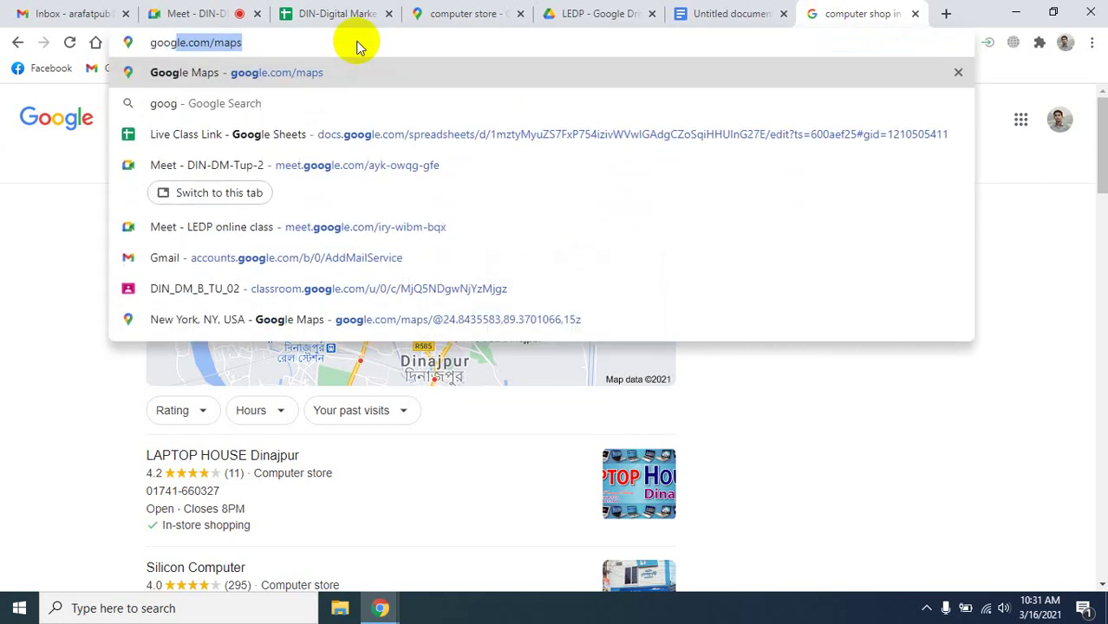
text(le my business)
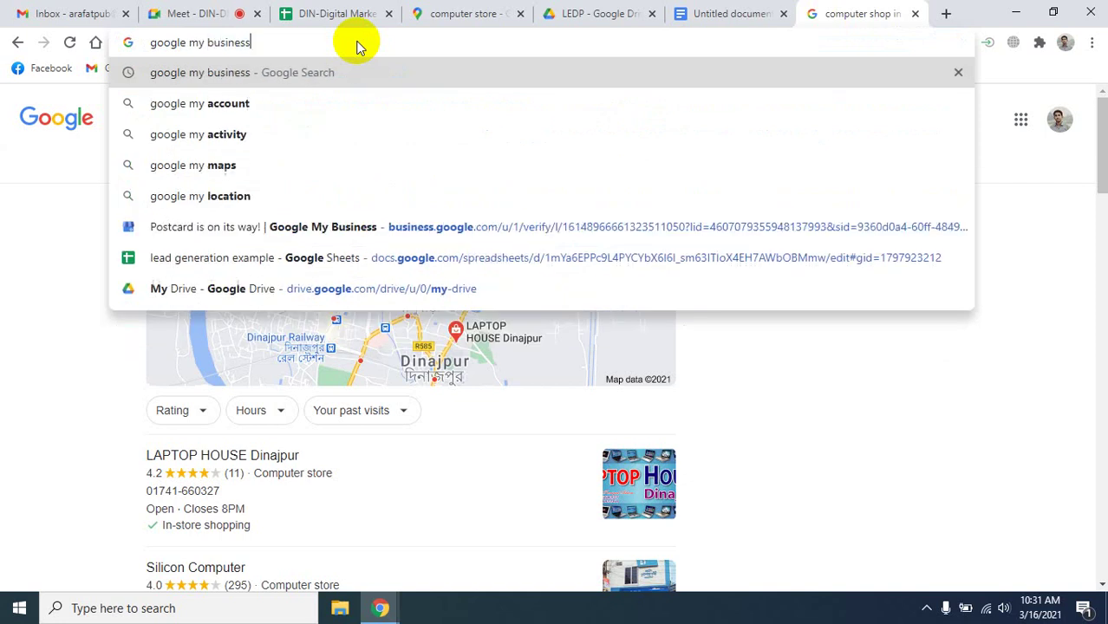
key(Return)
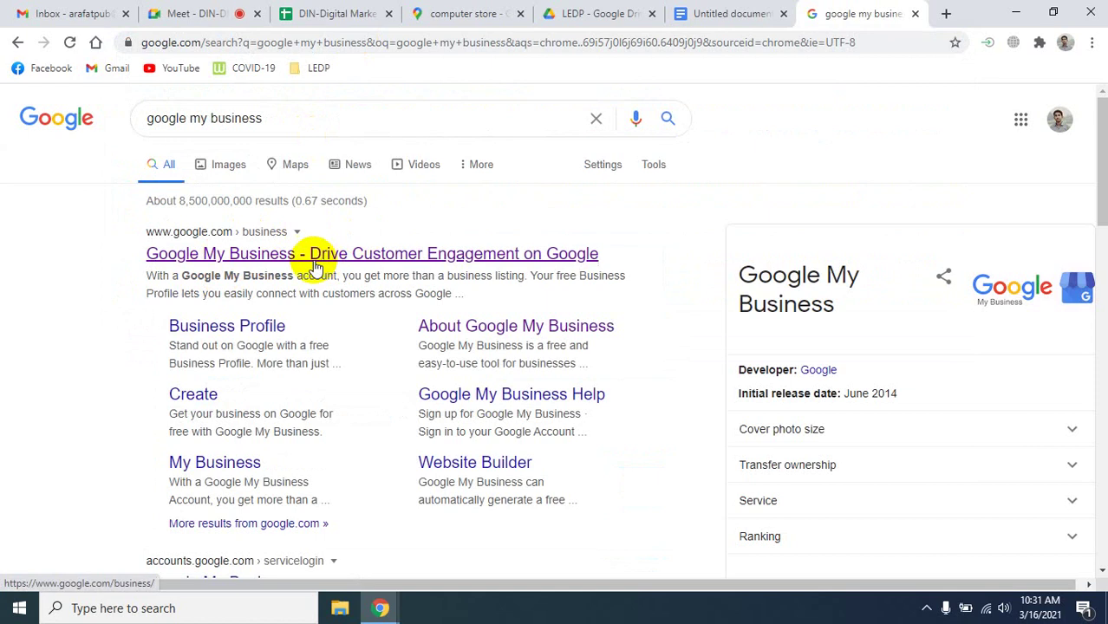
click(313, 265)
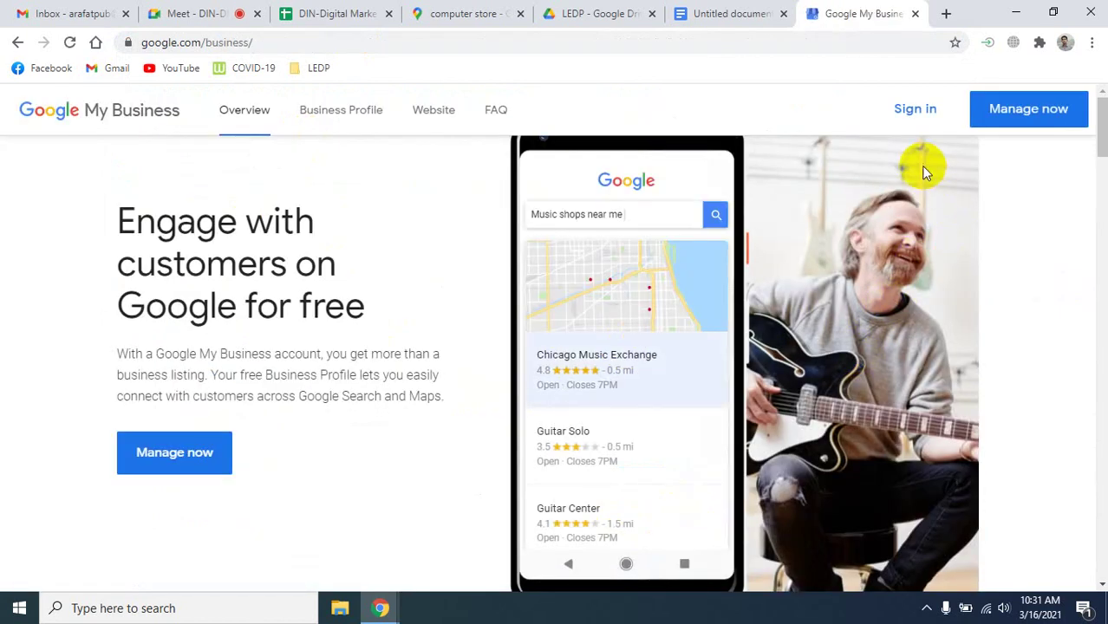
Sign in to Google My Business and switch to the second signed-in Google account.
click(925, 110)
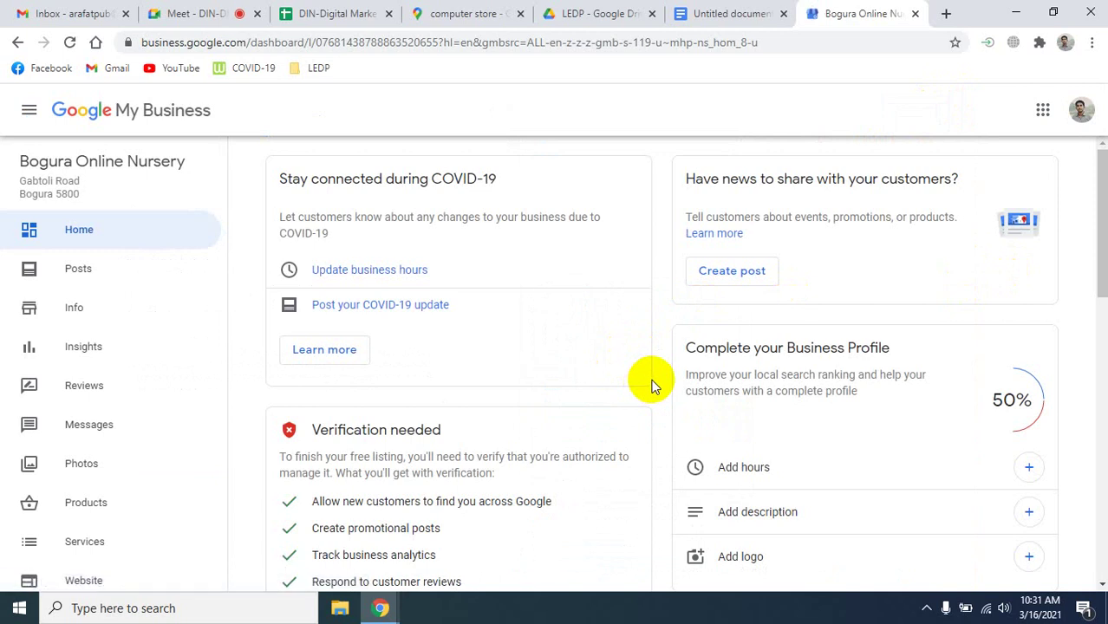
scroll(652, 386, down, 5)
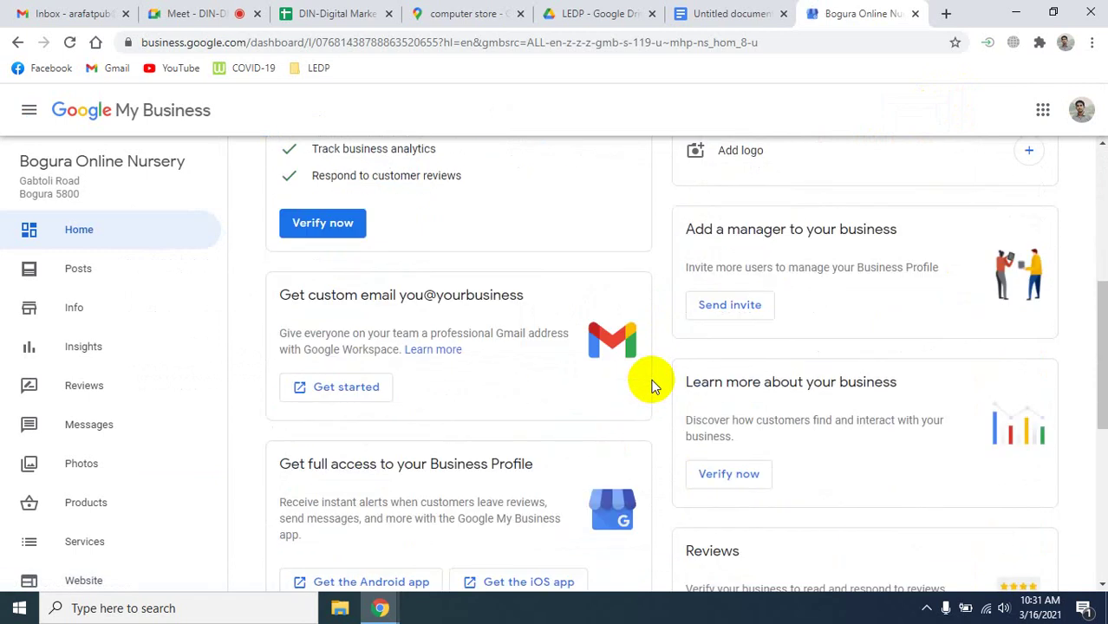
scroll(652, 385, up, 5)
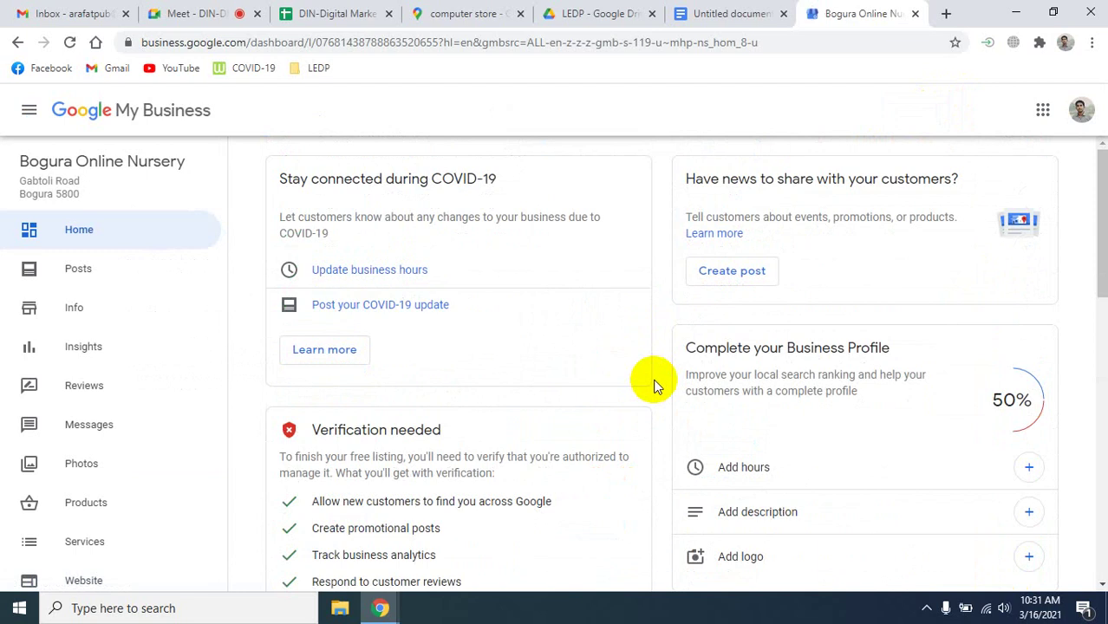
click(1080, 111)
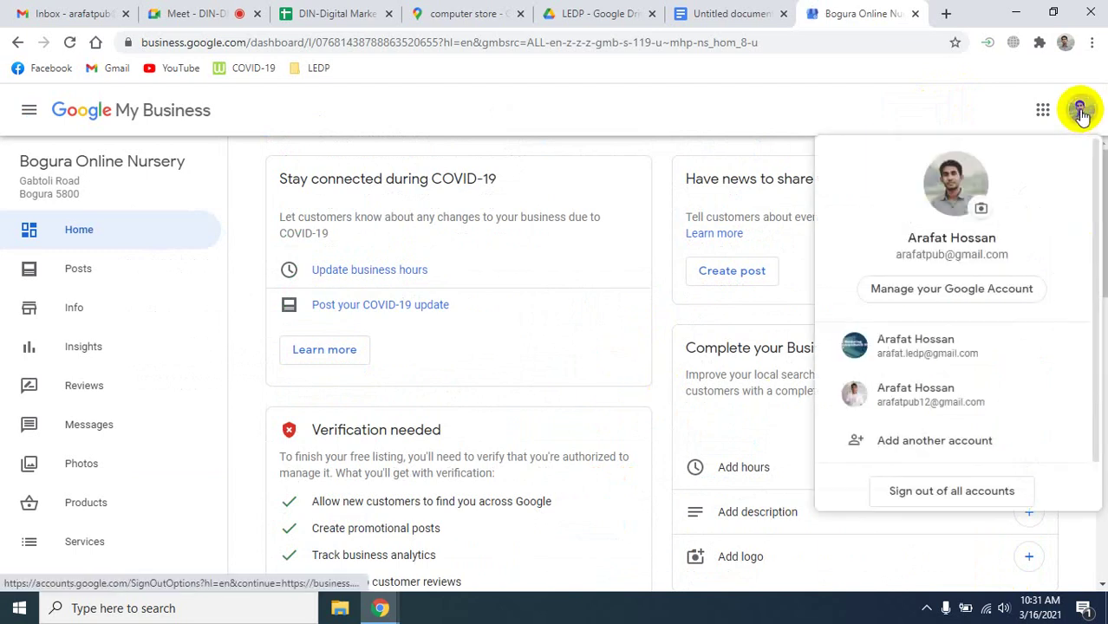
click(916, 395)
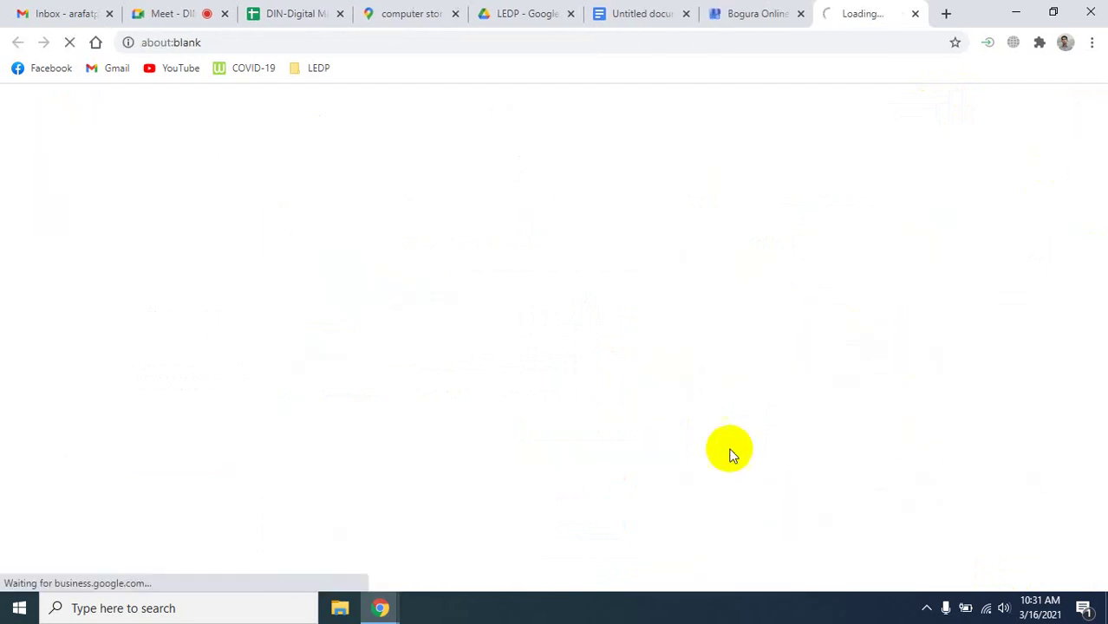
Close the old Bogura Online tab and go to the Businesses list in the sidebar.
click(800, 14)
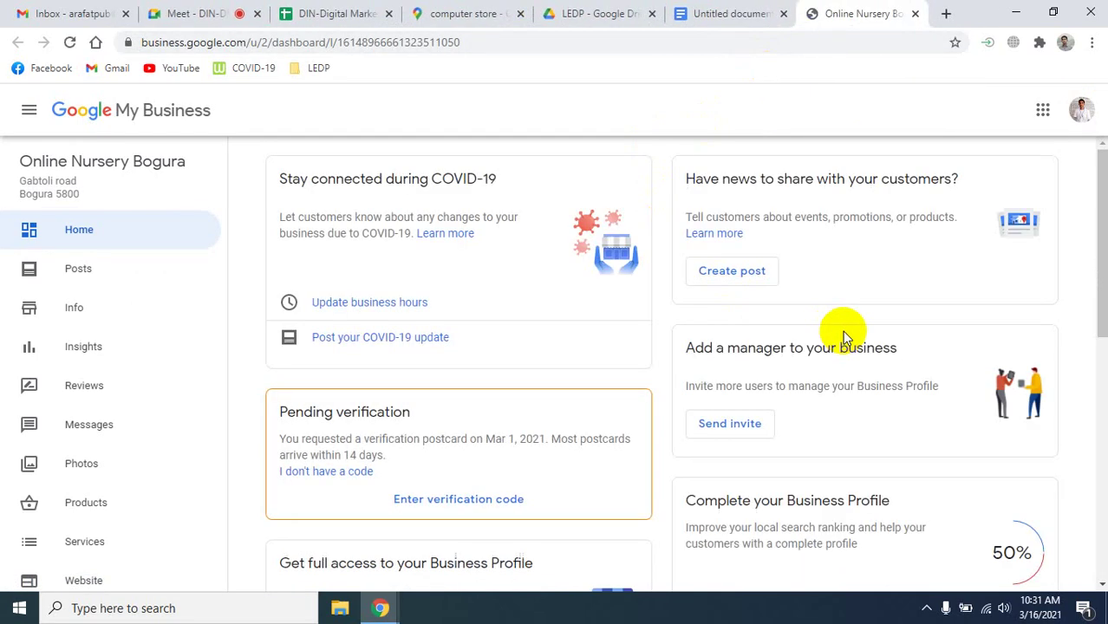
click(565, 319)
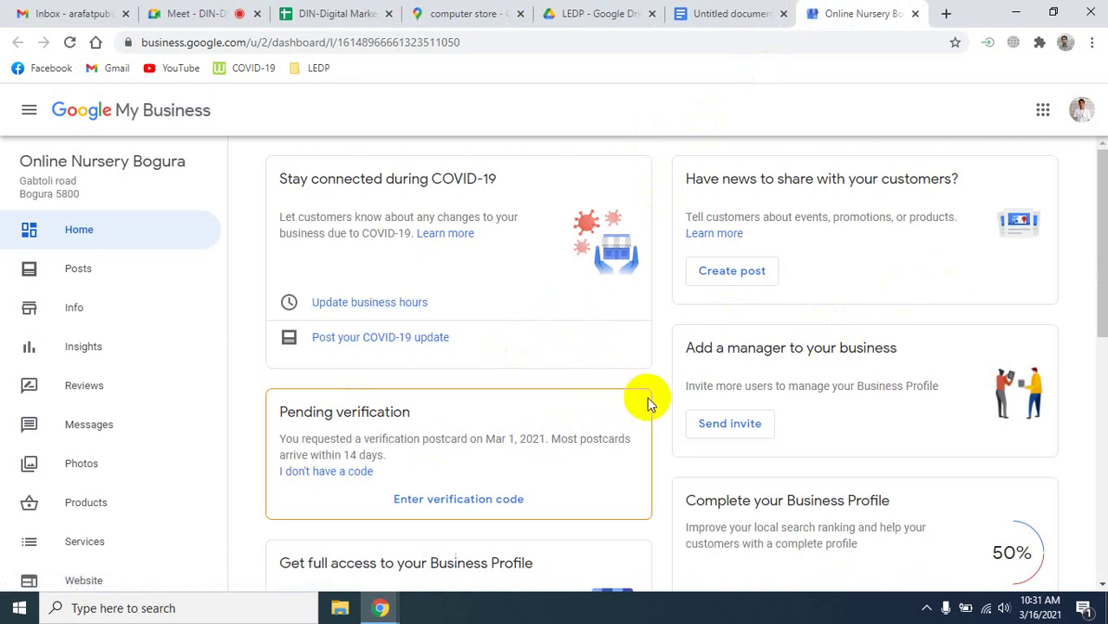
scroll(648, 401, down, 2)
scroll(647, 401, down, 3)
scroll(648, 401, up, 5)
click(28, 112)
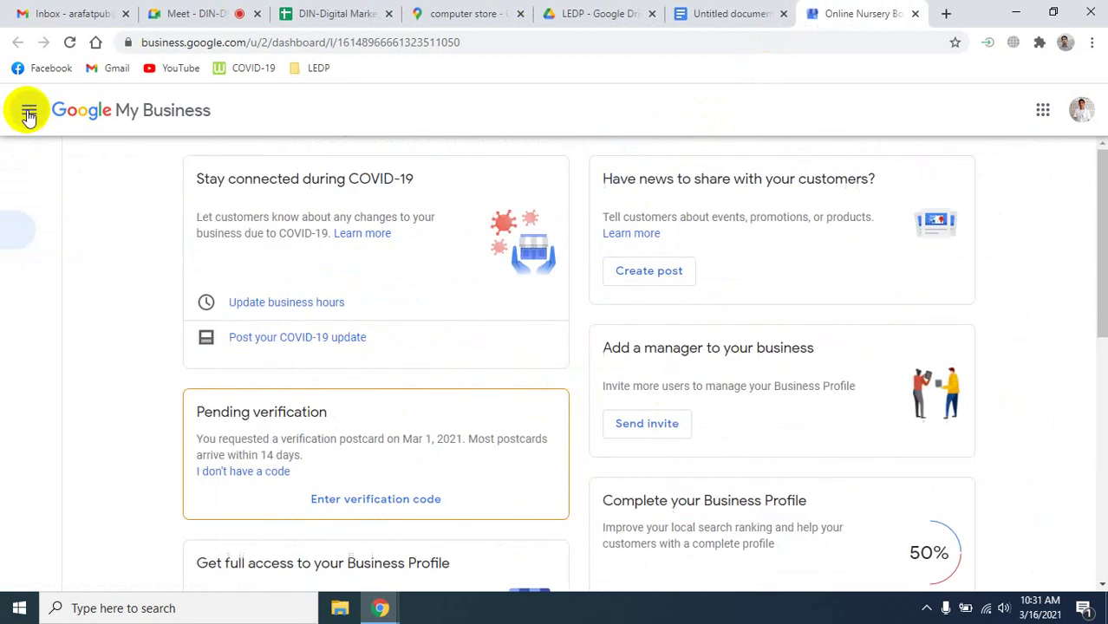
click(29, 113)
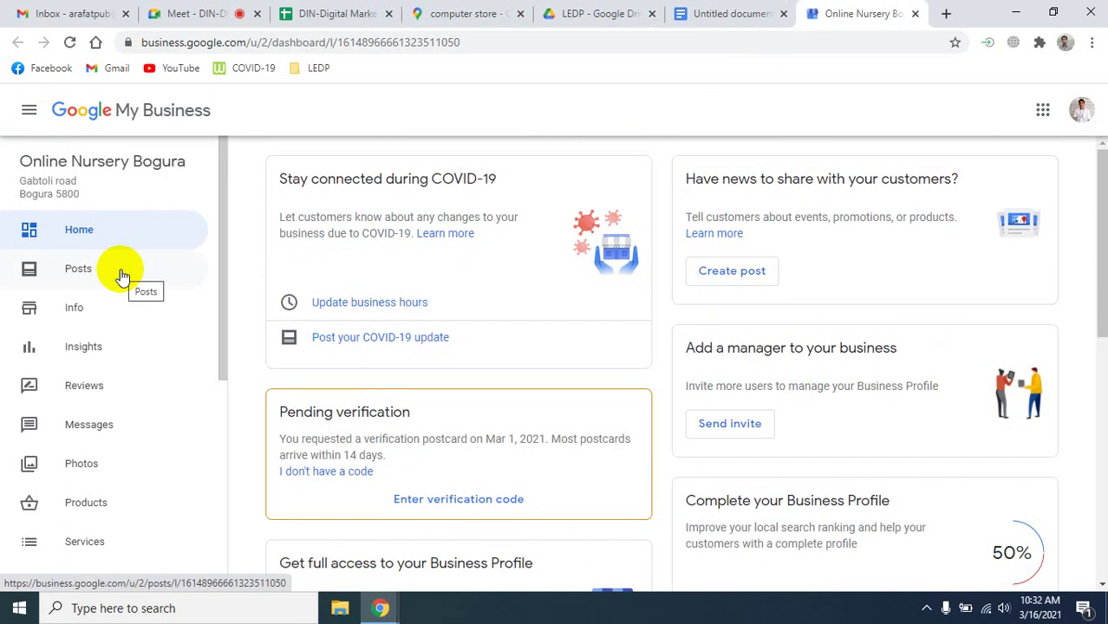
click(122, 276)
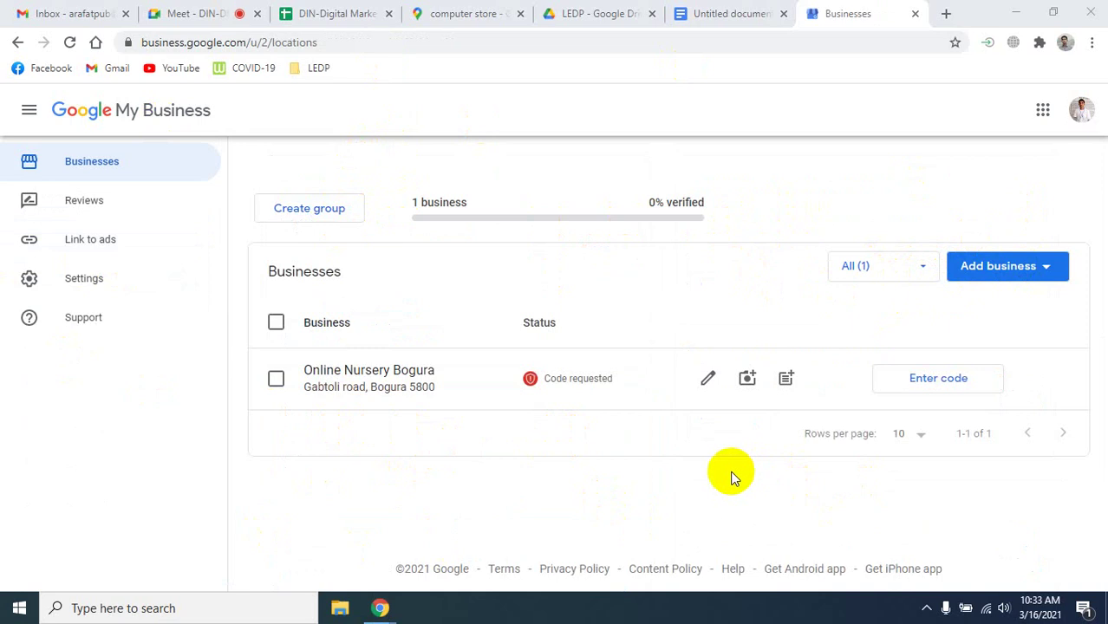
Choose Add business > Add single business and start entering the business name.
click(985, 267)
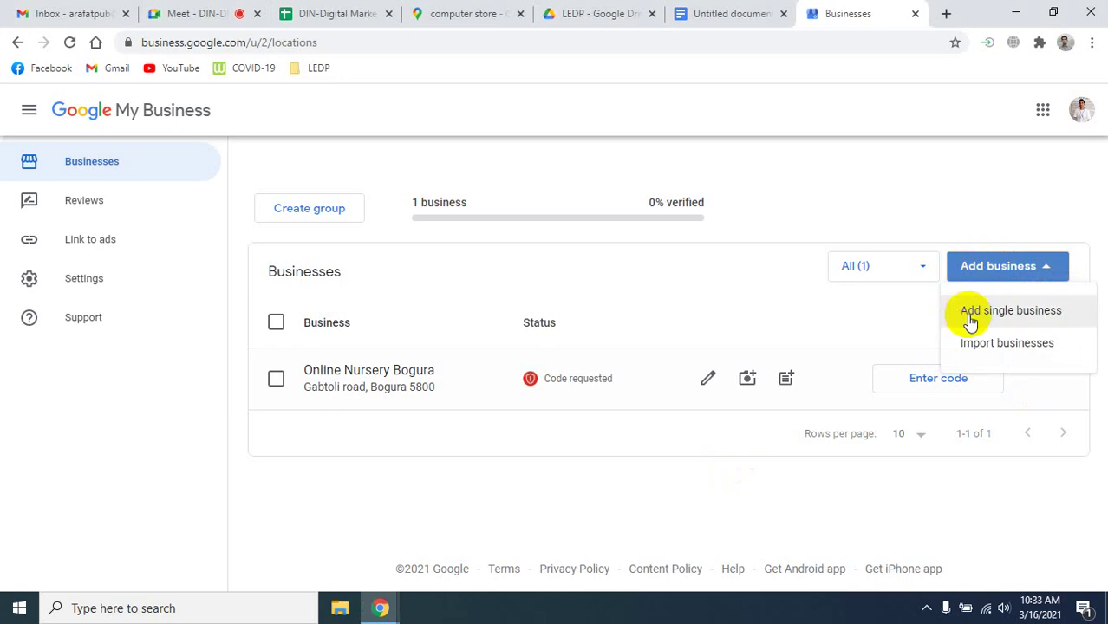
click(1011, 316)
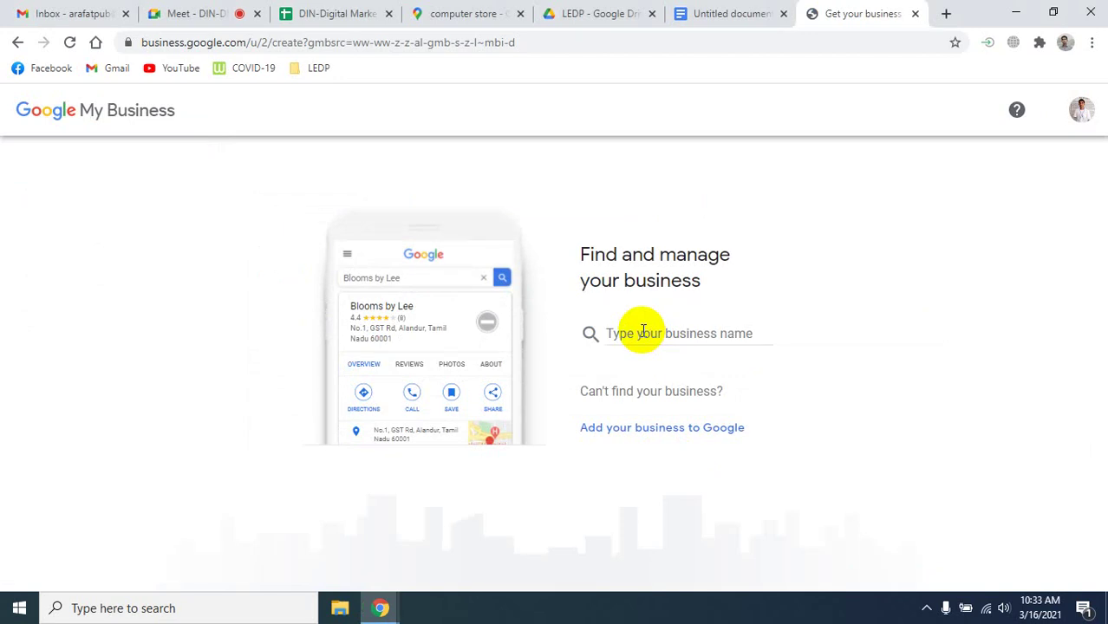
click(643, 331)
Create the business under the name 'Theme Creator' and move on to its category.
text(The)
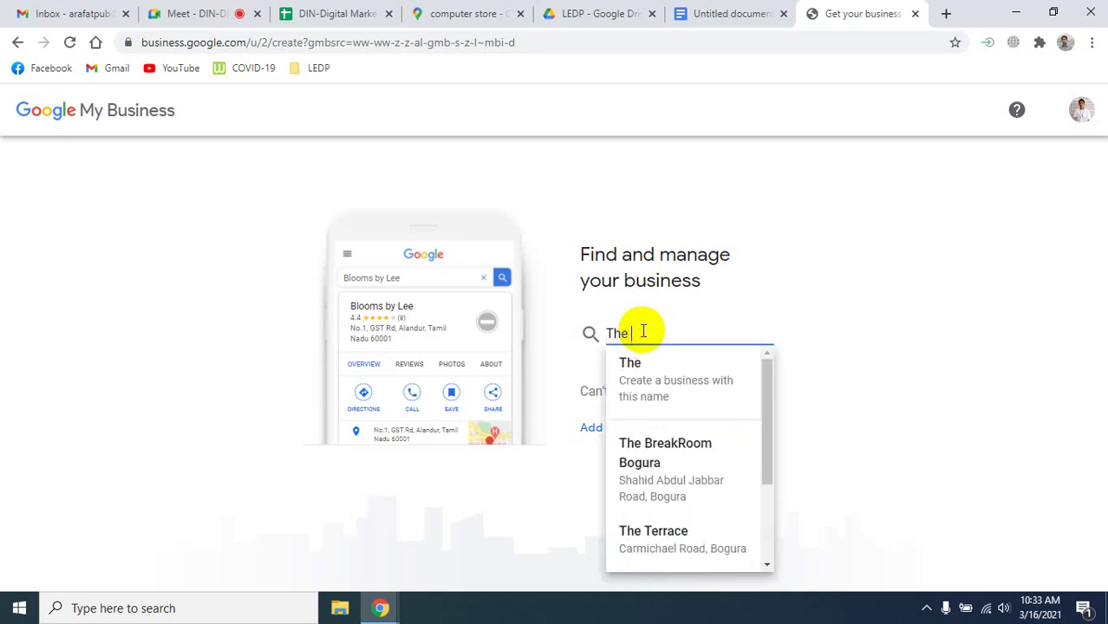
text(me)
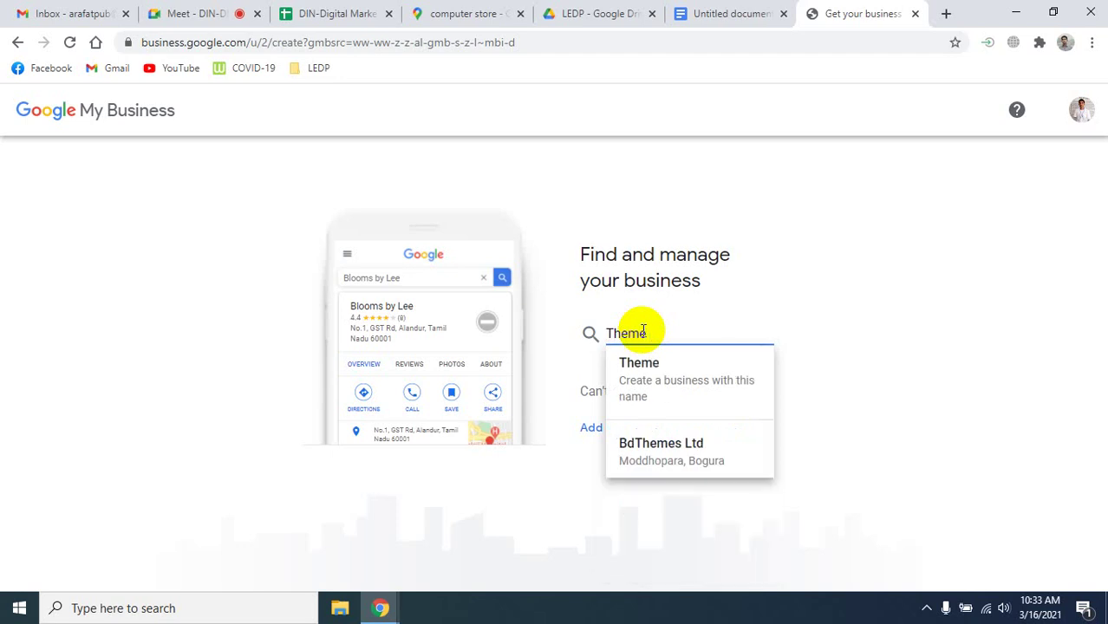
text( Crea)
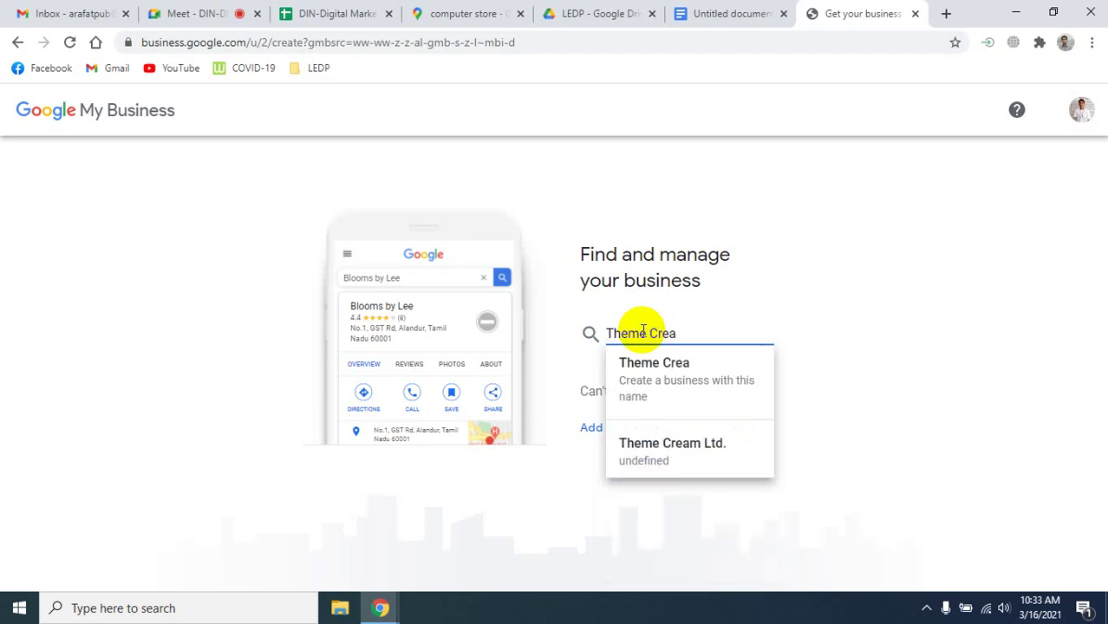
text(tor)
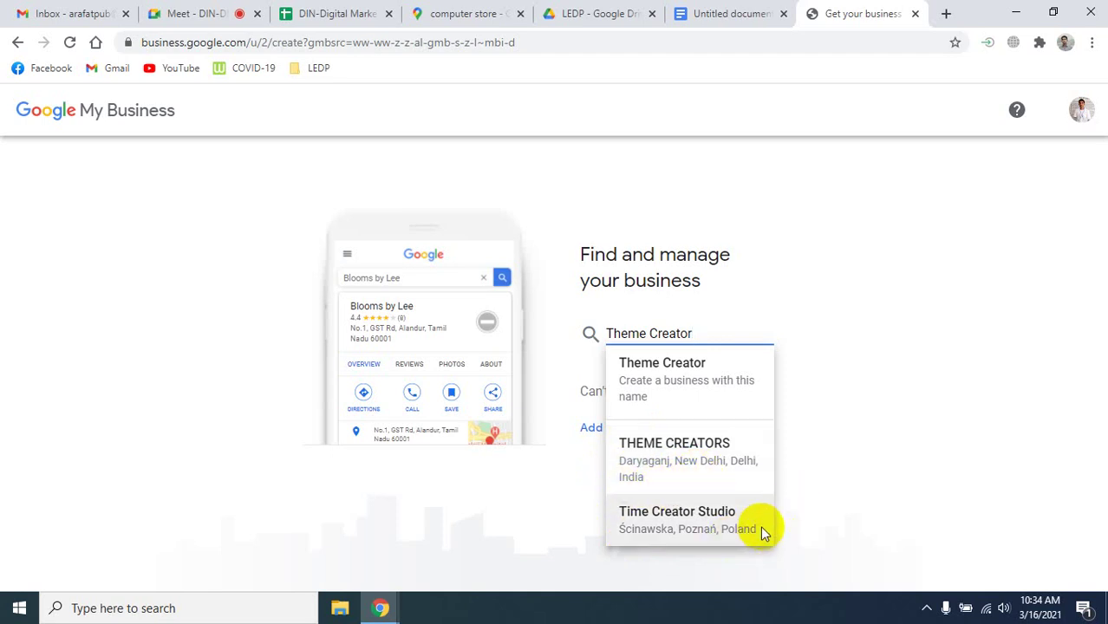
click(668, 365)
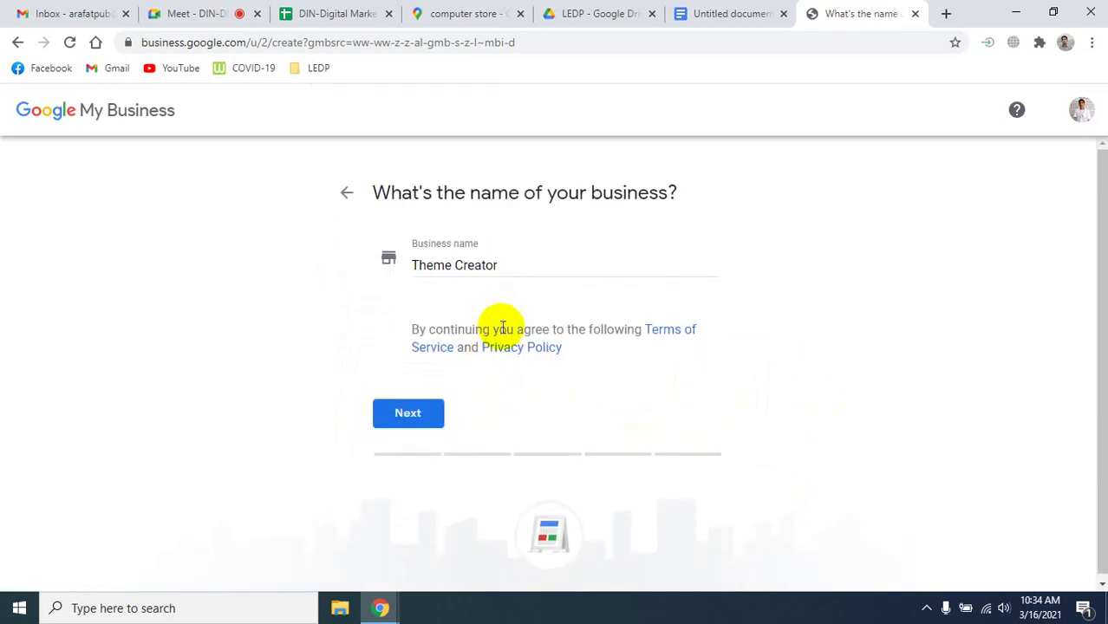
click(425, 415)
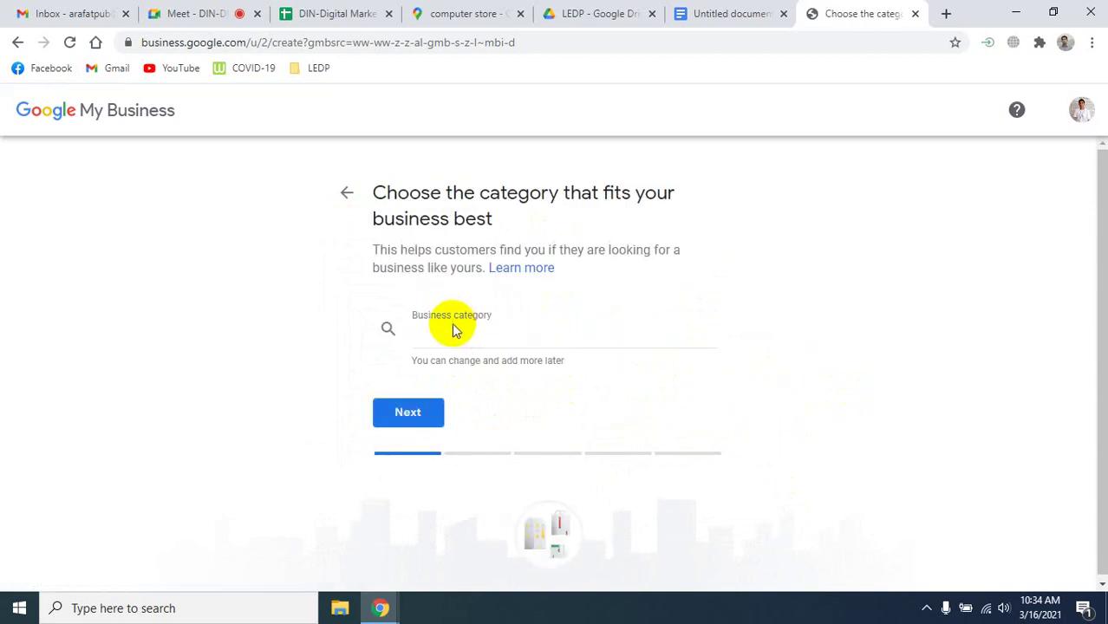
click(455, 335)
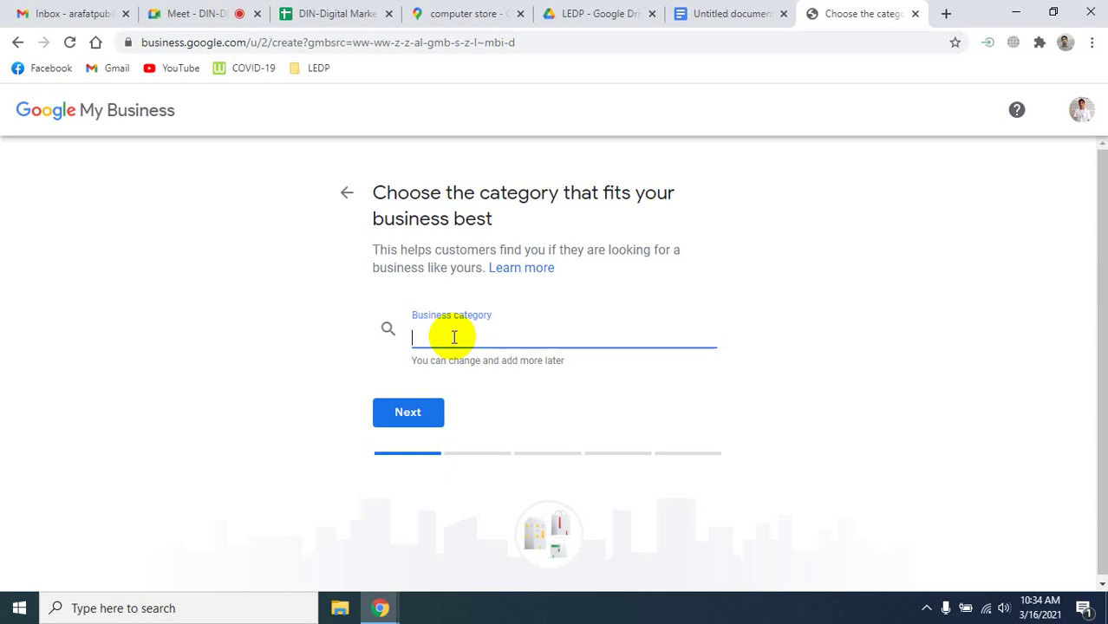
Replace the typed 'IT service' with the category Computer store and continue.
text(I)
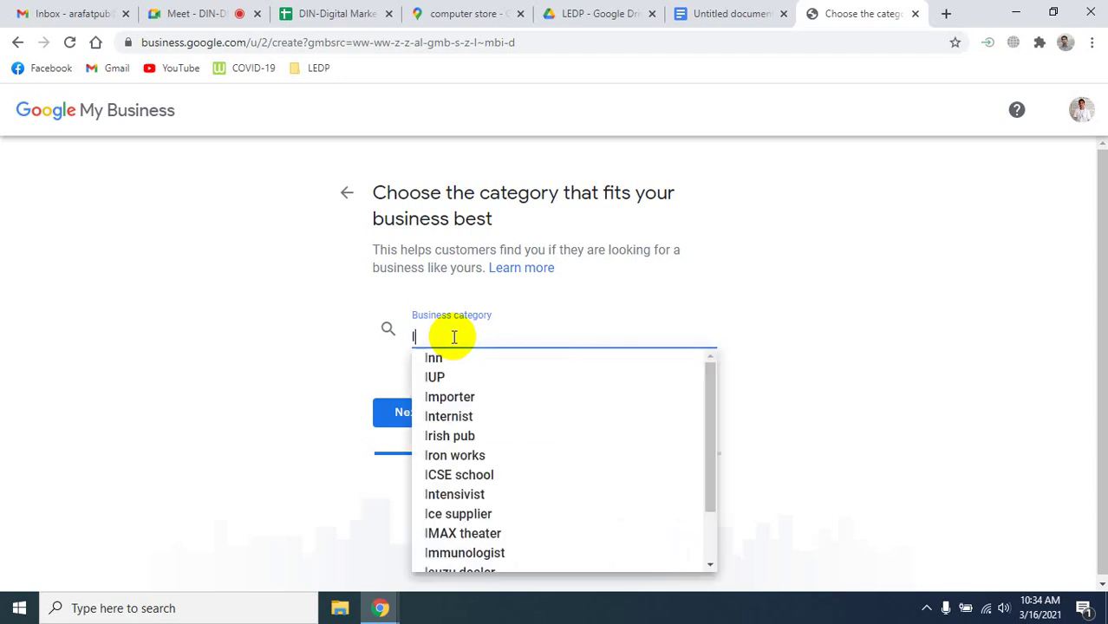
text(T )
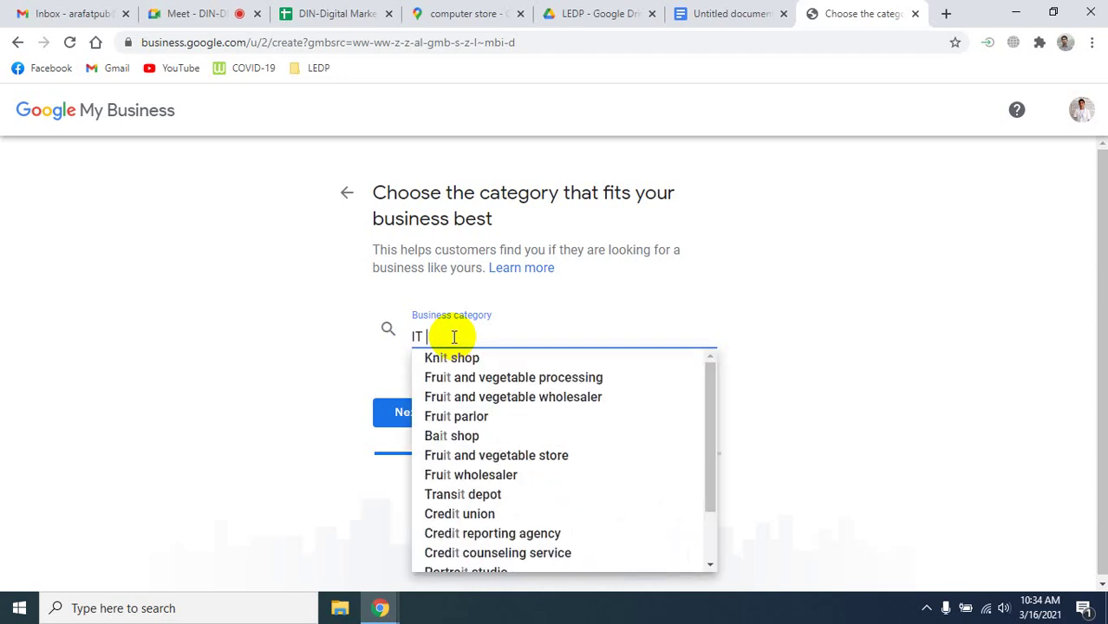
text(se)
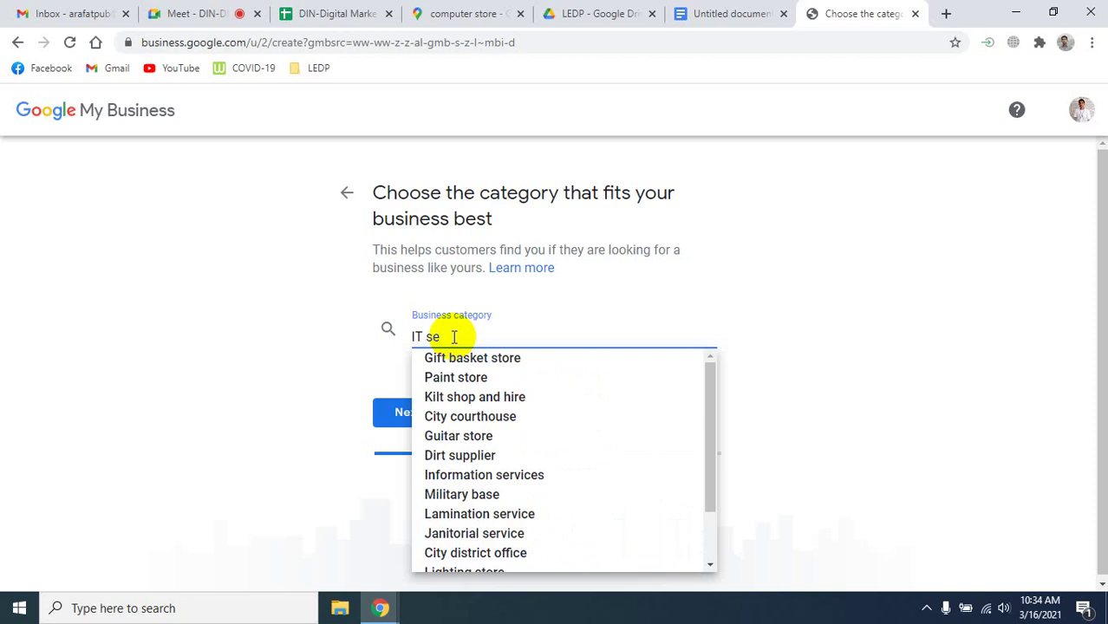
text(rvi)
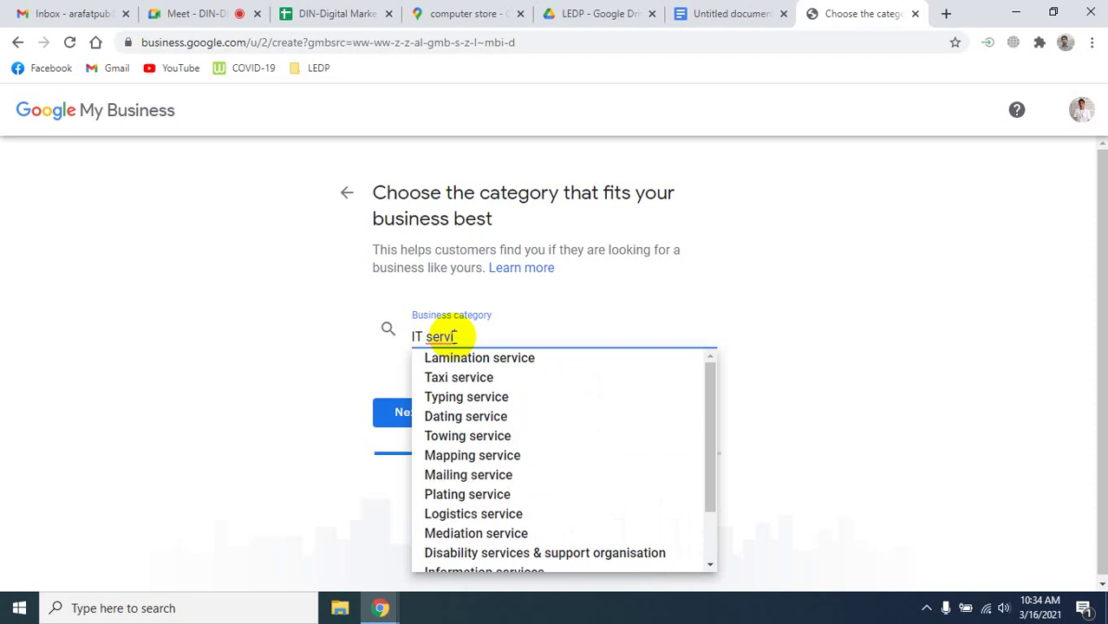
text(ce)
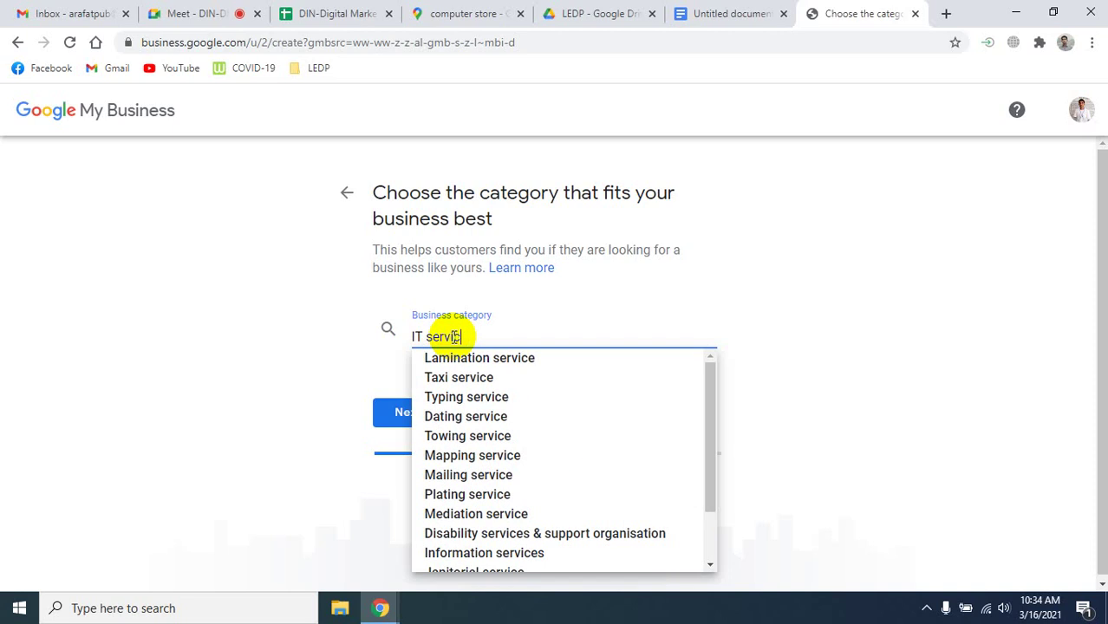
key(BackSpace)
key(BackSpace)
key(BackSpace)
key(BackSpace)
key(BackSpace)
key(BackSpace)
key(BackSpace)
key(BackSpace)
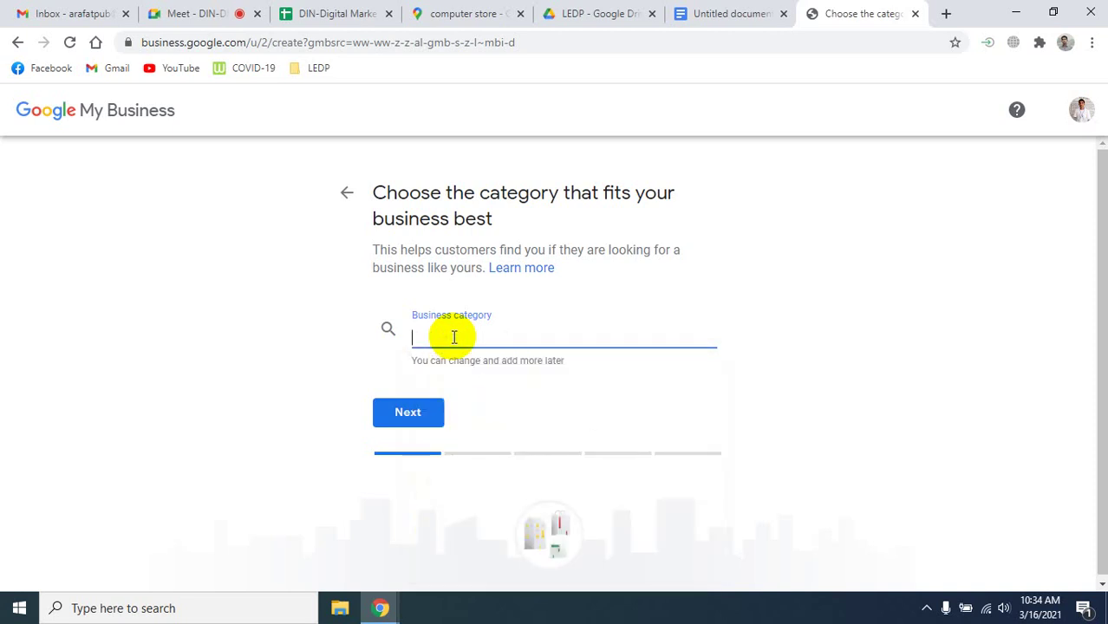
text(Co)
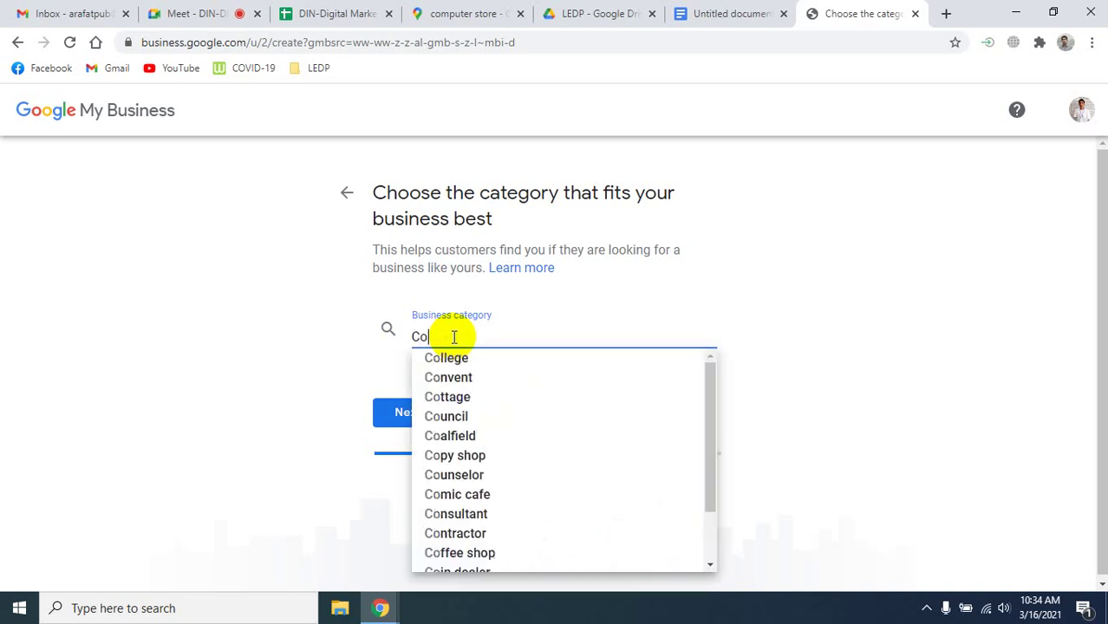
text(mpu)
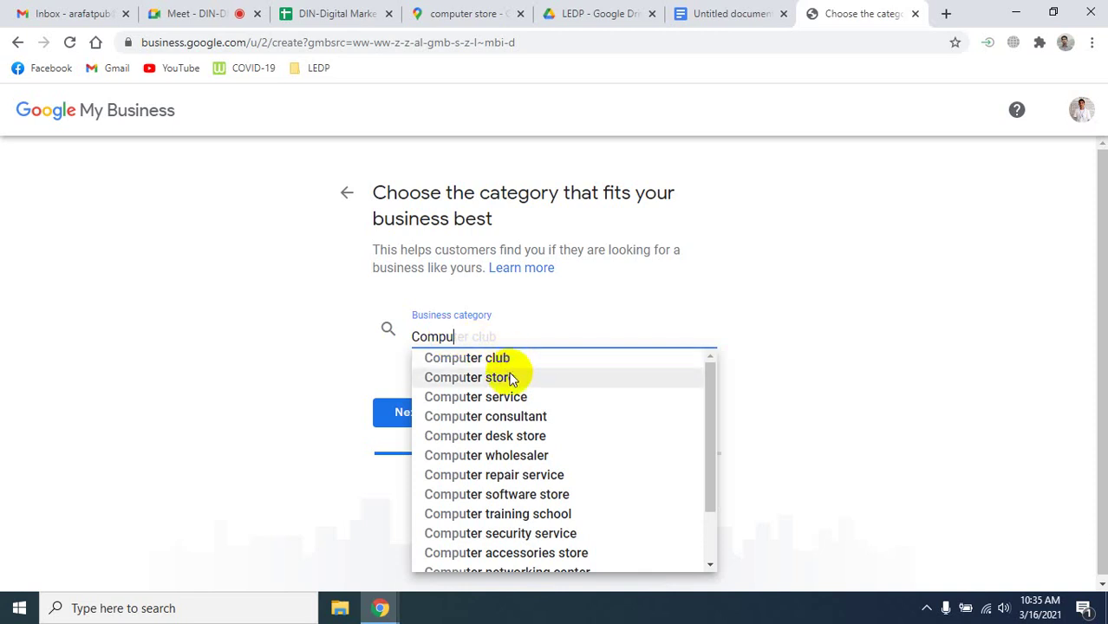
click(455, 376)
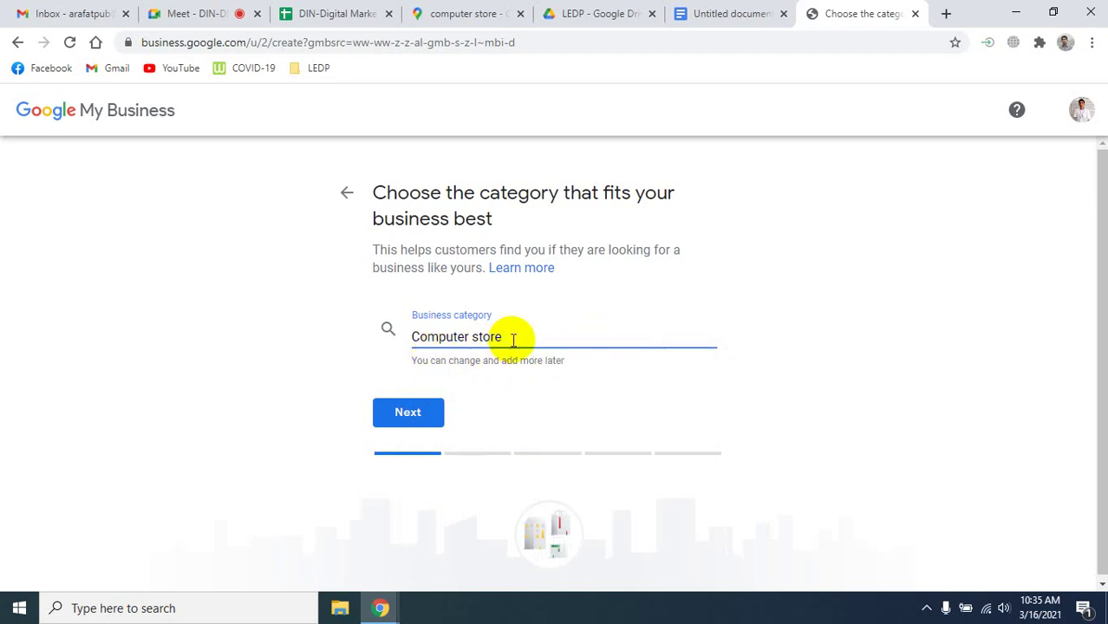
click(407, 414)
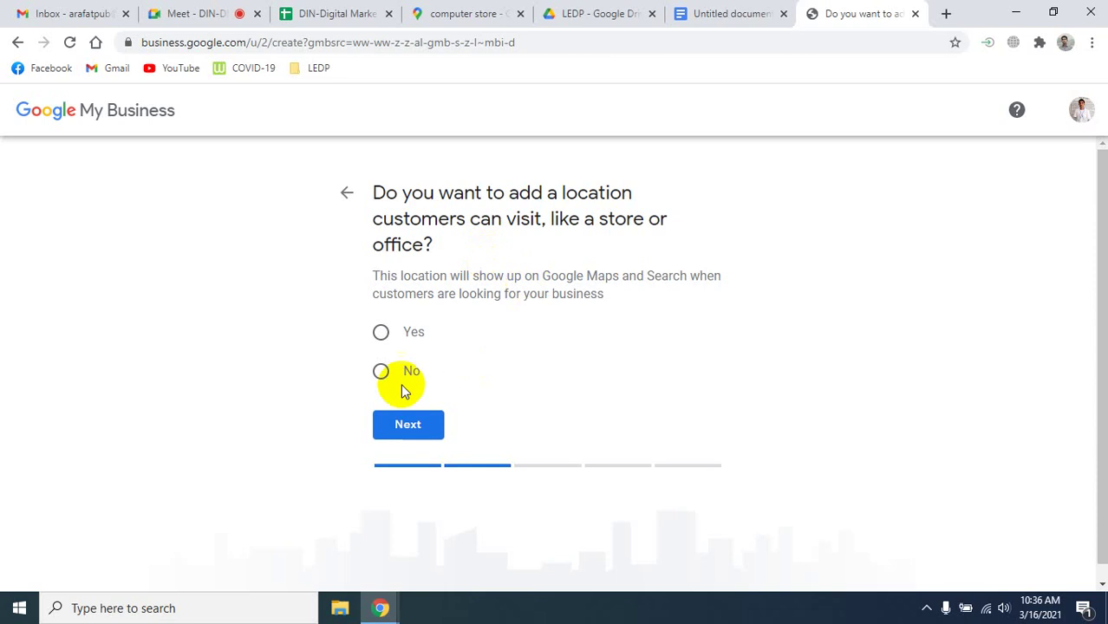
Answer Yes to adding a location customers can visit, then continue.
click(381, 334)
click(397, 436)
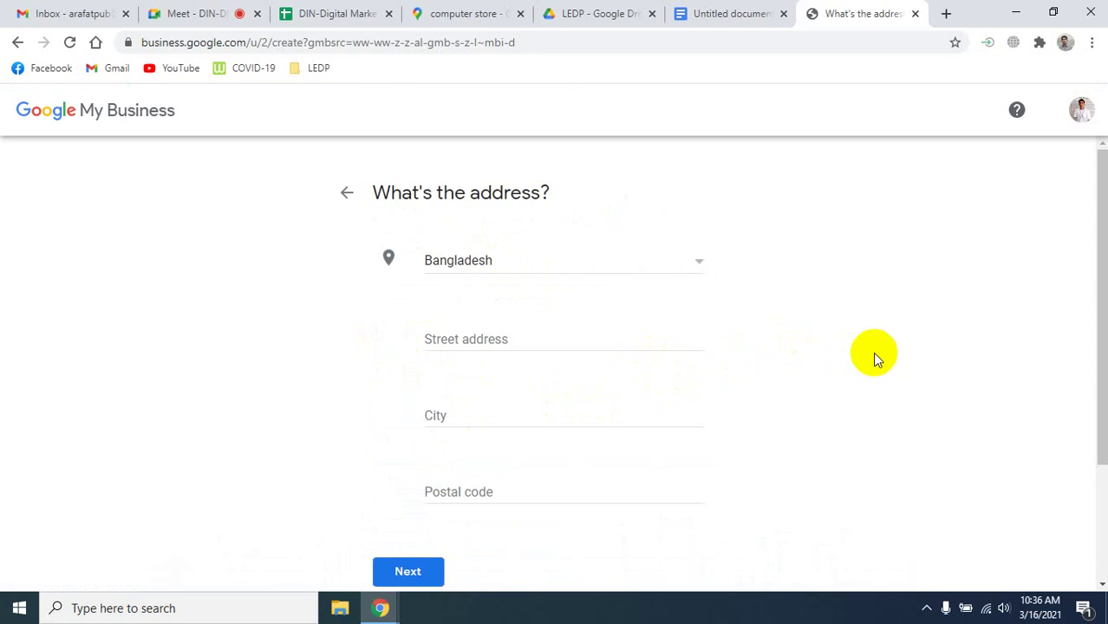
Autofill the address fields from a saved address and add a second address line.
click(522, 335)
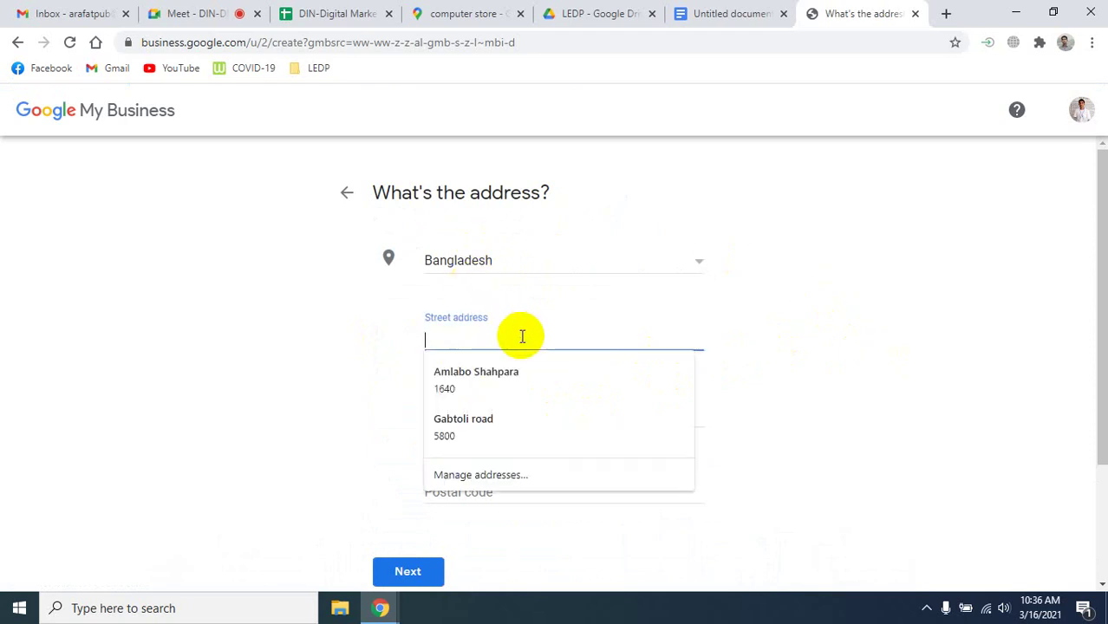
key(Down)
key(Down)
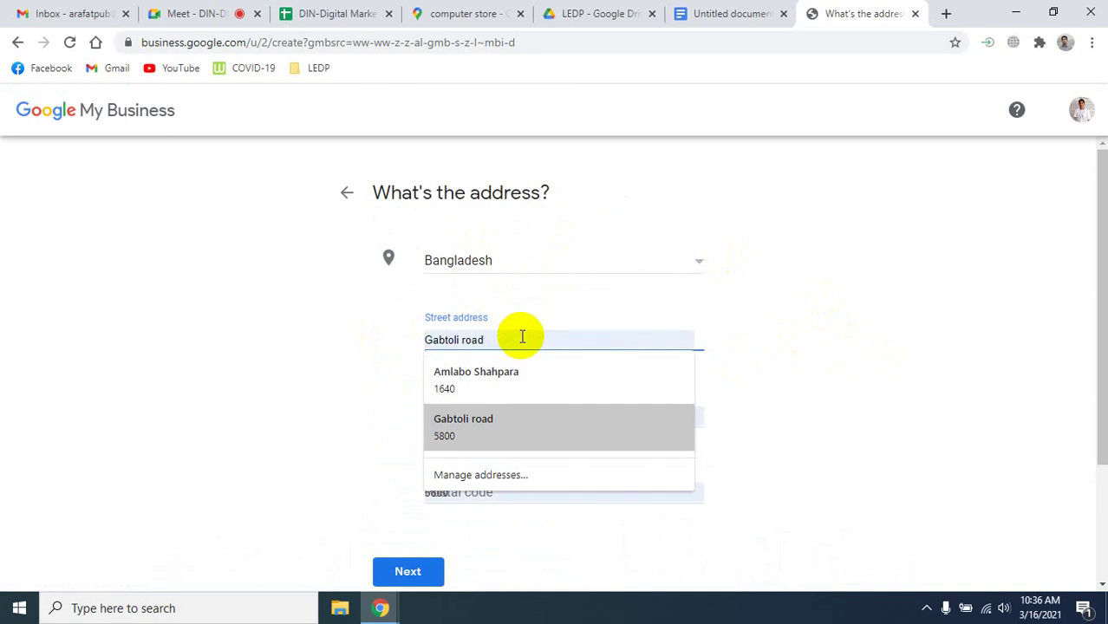
click(494, 429)
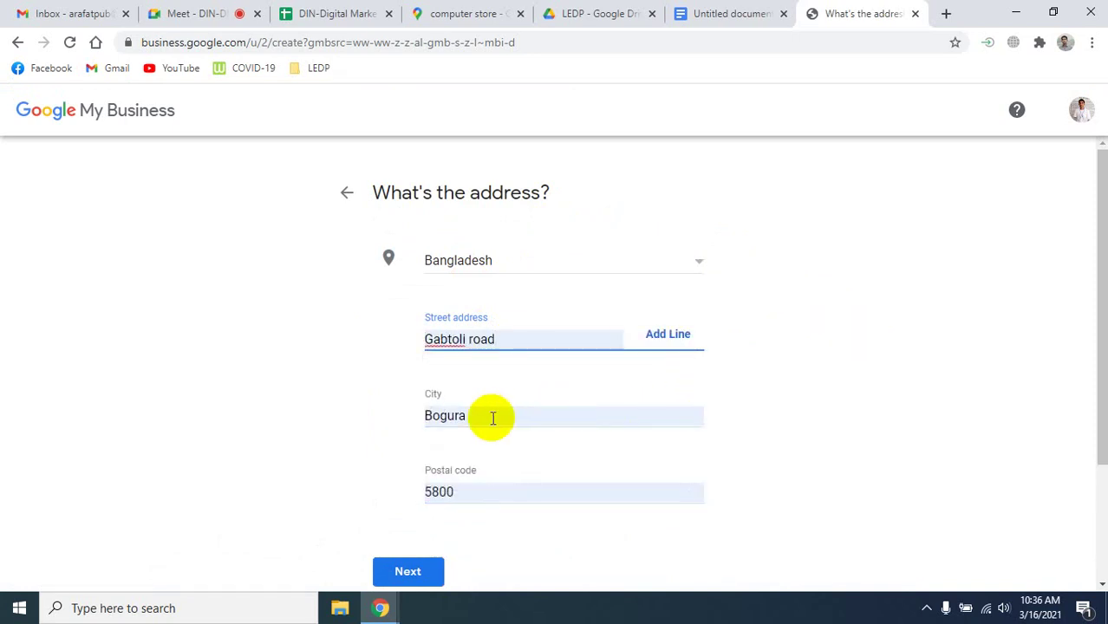
scroll(522, 463, down, 1)
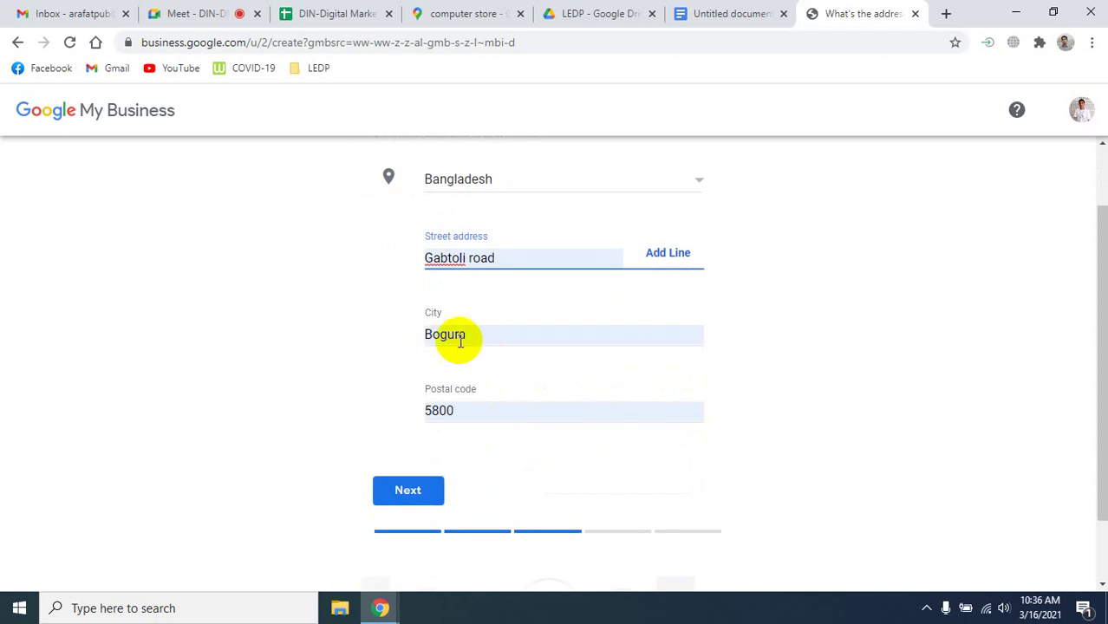
click(671, 258)
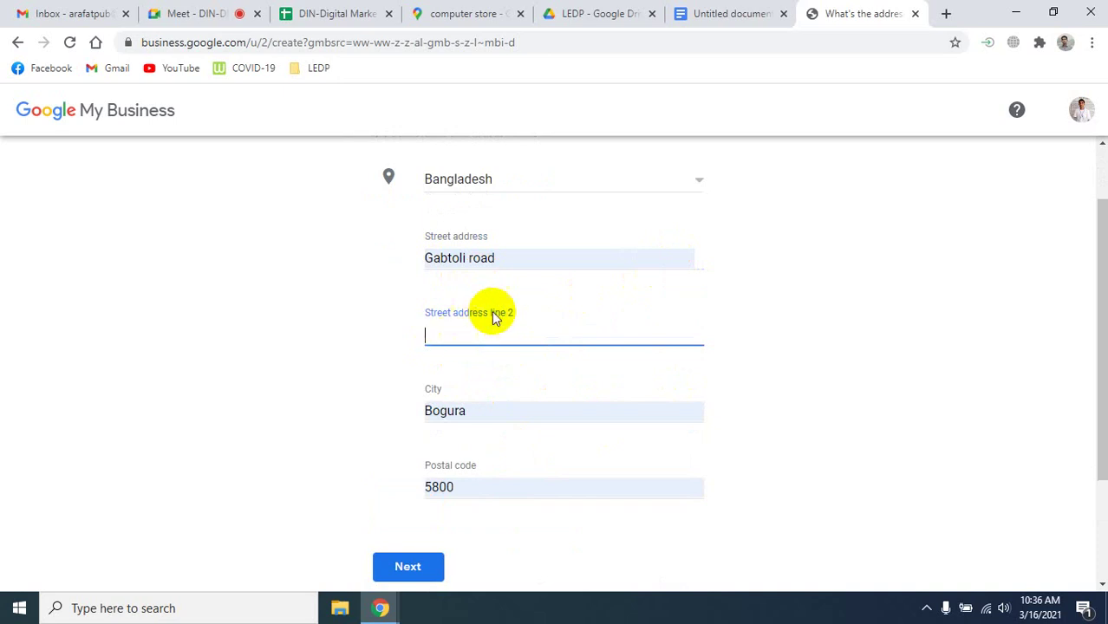
click(505, 257)
key(ctrl+a)
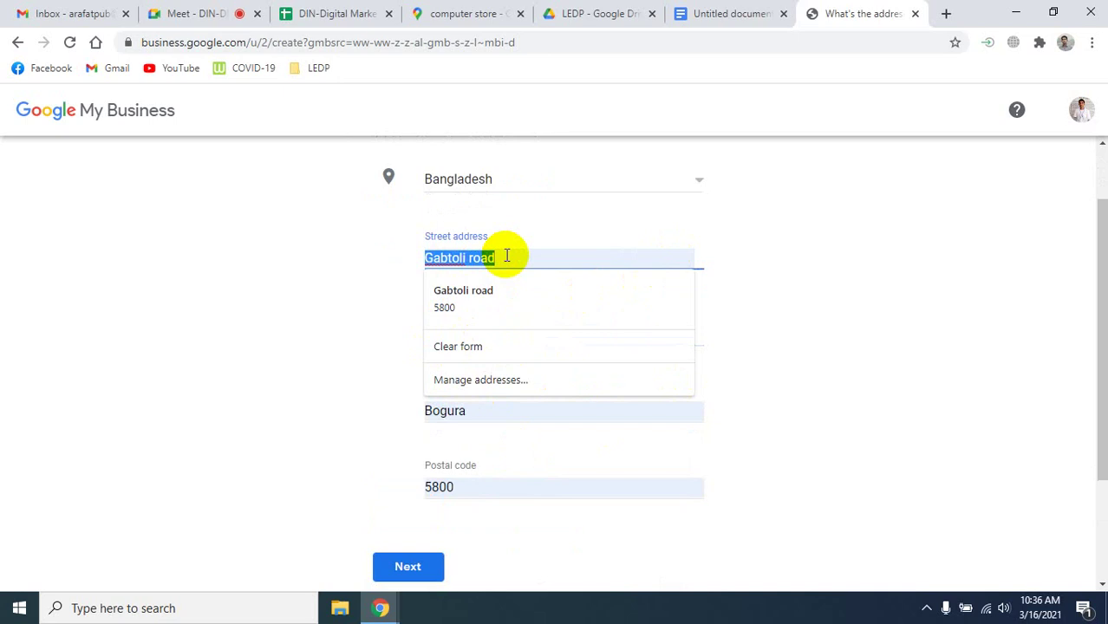
text(Dott)
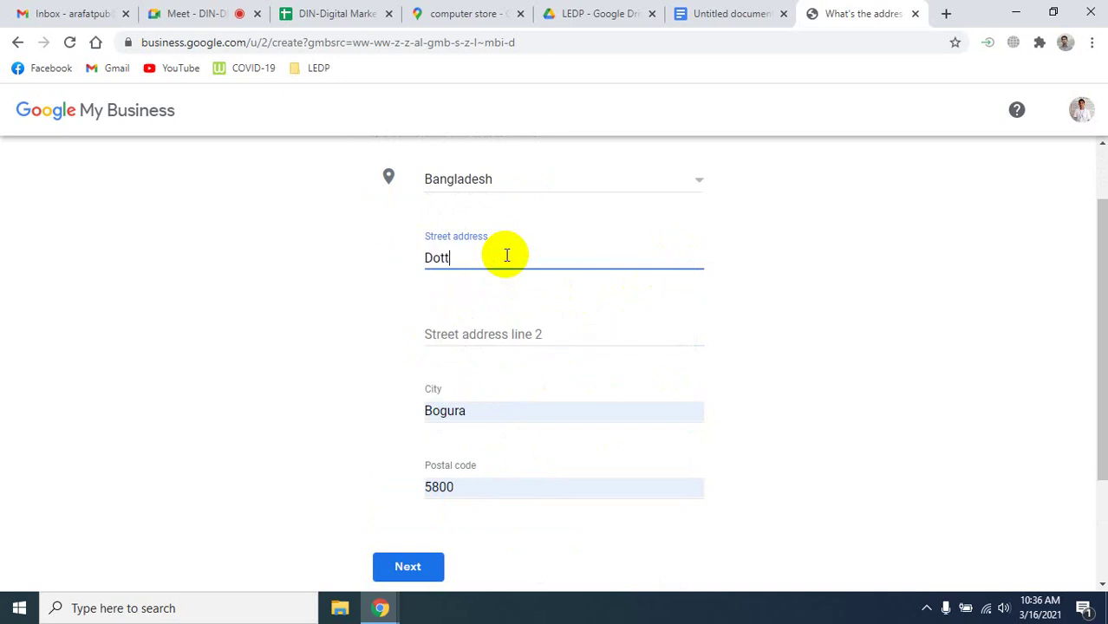
text(obari Road)
click(490, 330)
text(Lan)
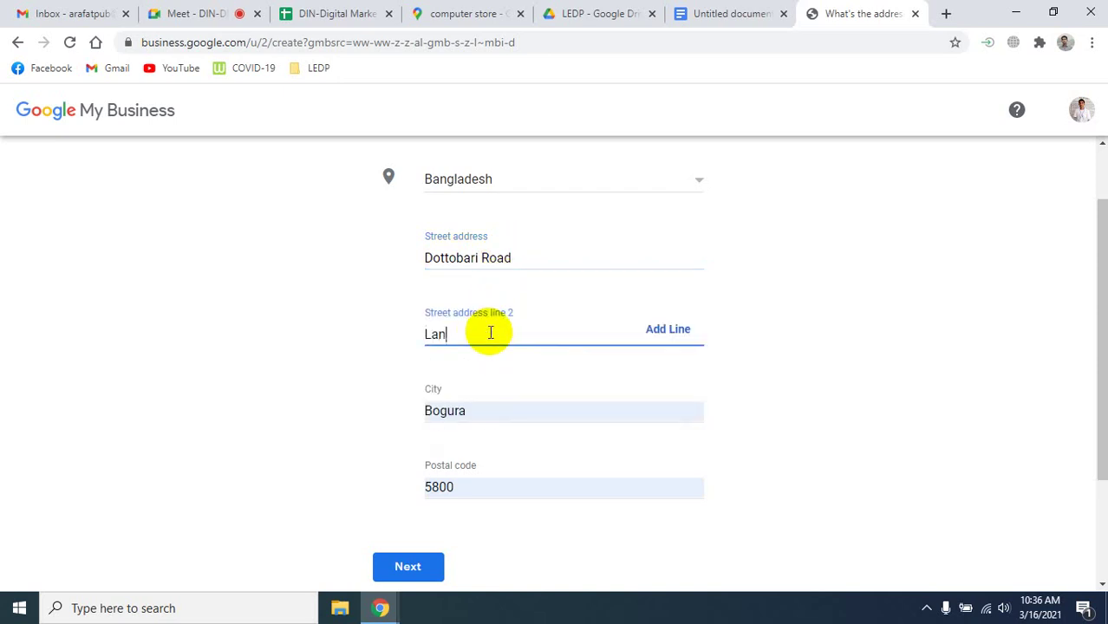
text(e: 04)
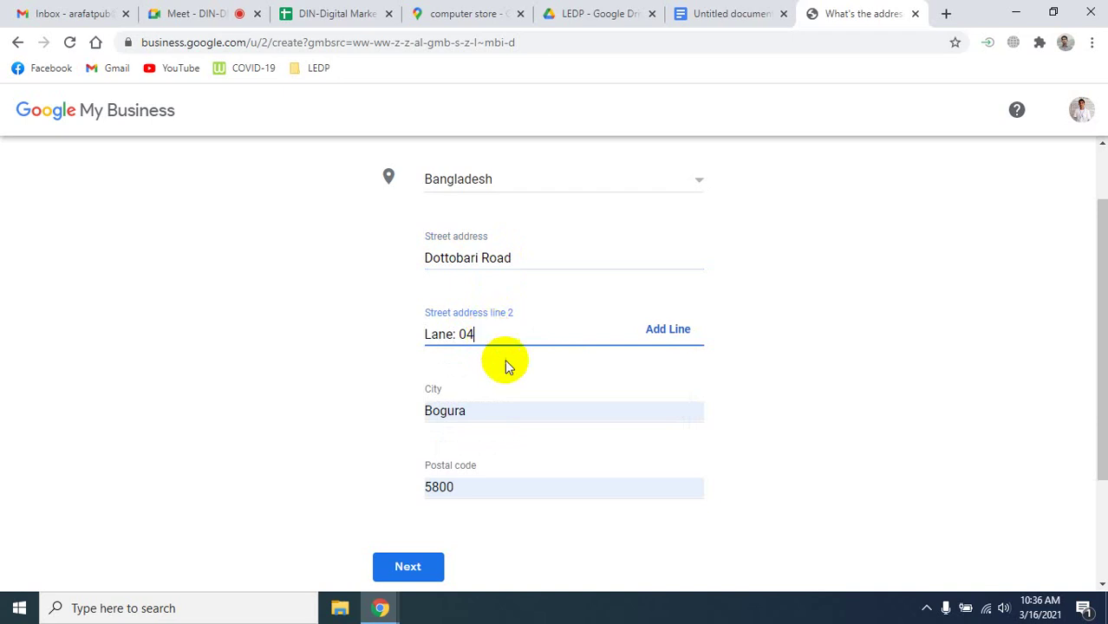
scroll(451, 433, down, 2)
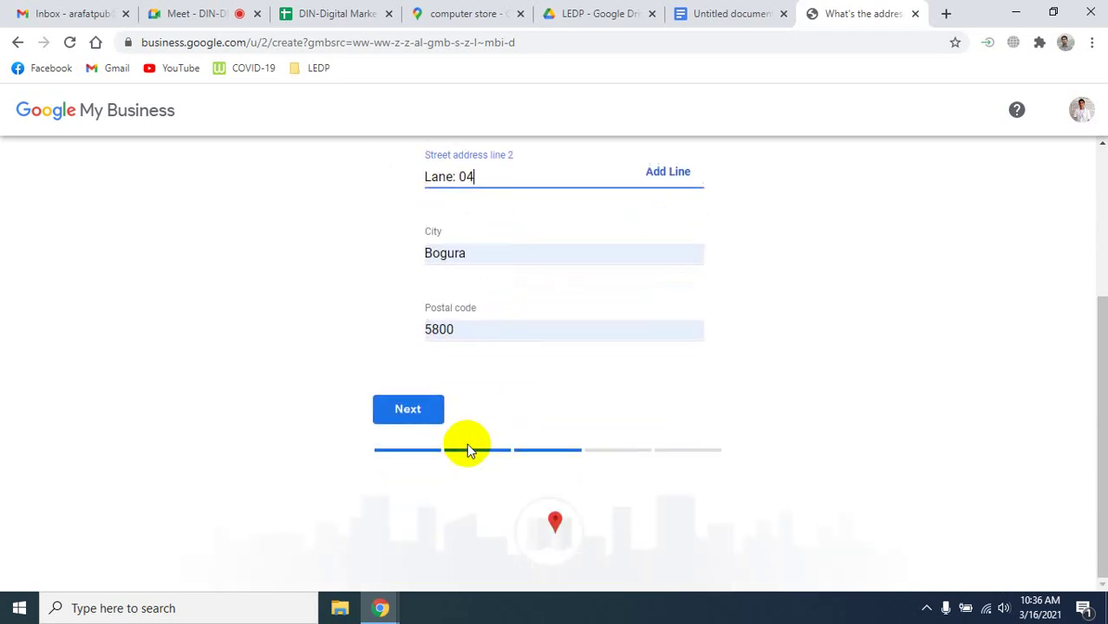
click(423, 419)
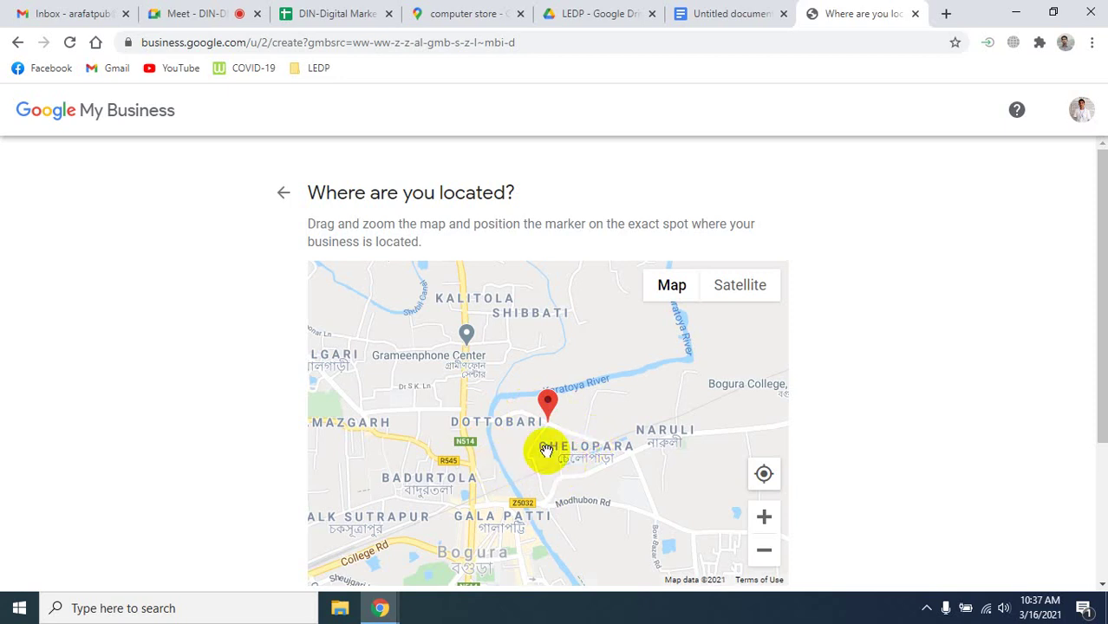
Place the map pin beside Asthma Care And Prevention Center near Dottobari Road and confirm it.
scroll(495, 457, up, 3)
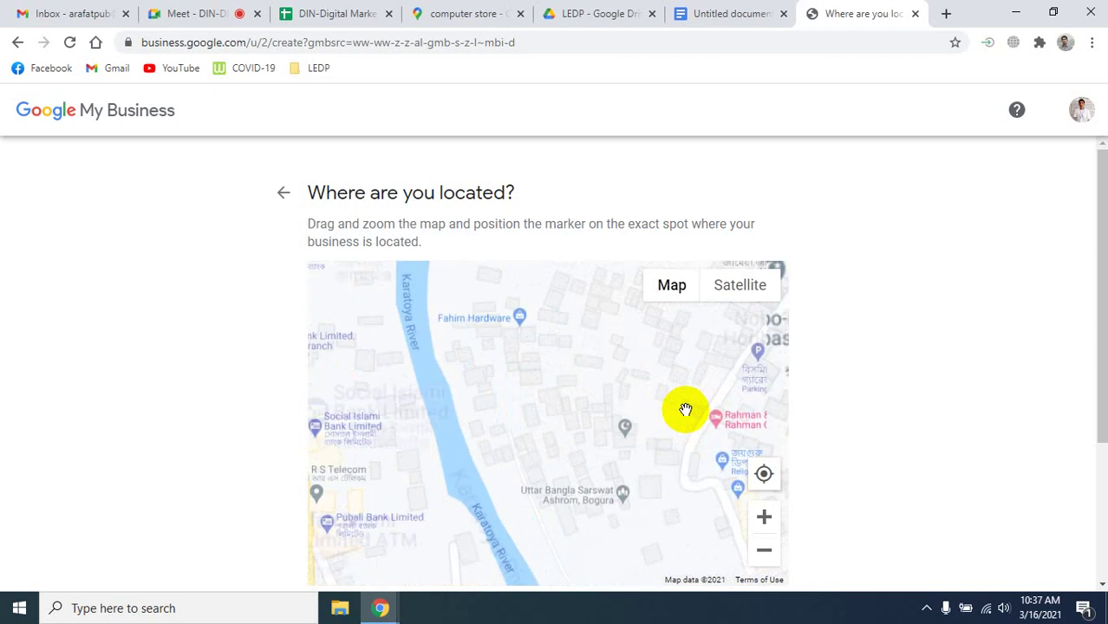
scroll(685, 409, down, 3)
scroll(749, 351, up, 3)
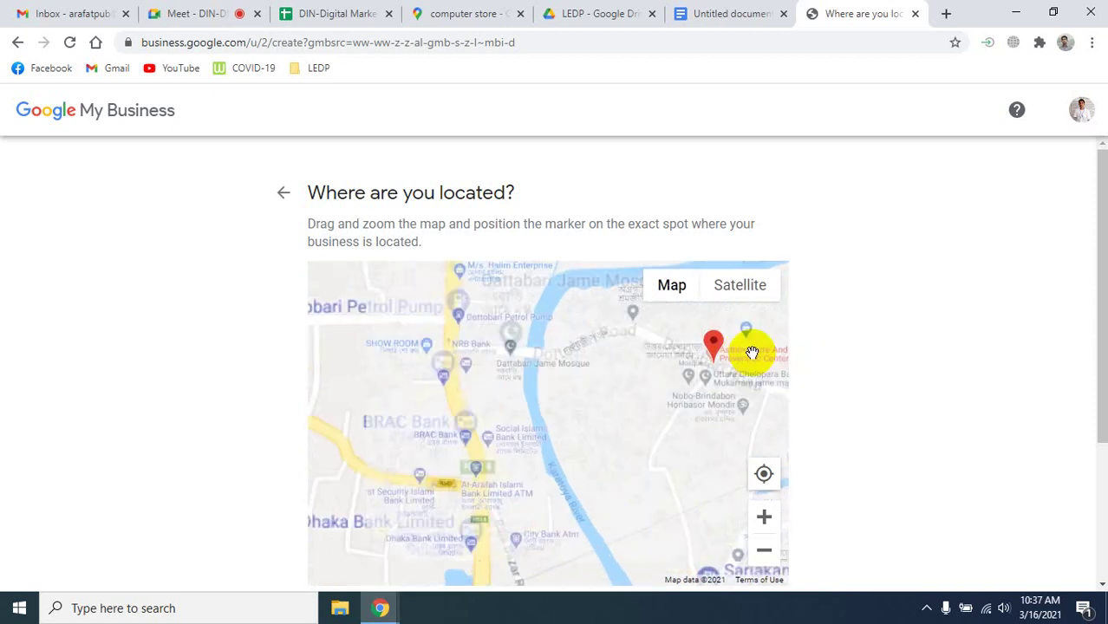
scroll(738, 379, up, 1)
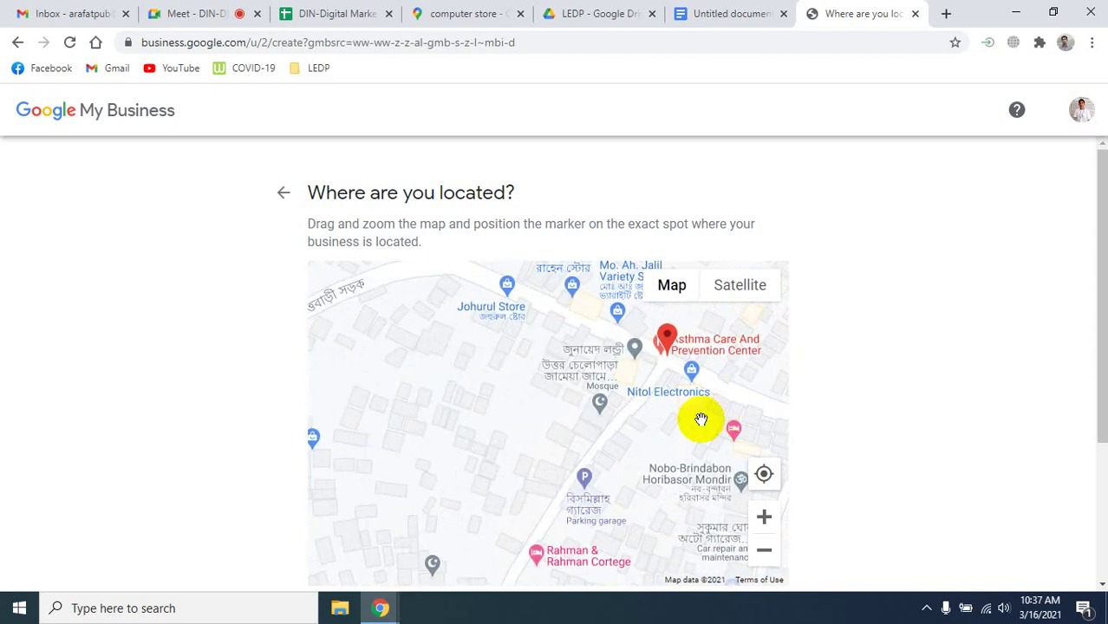
drag(667, 413, 616, 438)
scroll(641, 376, up, 3)
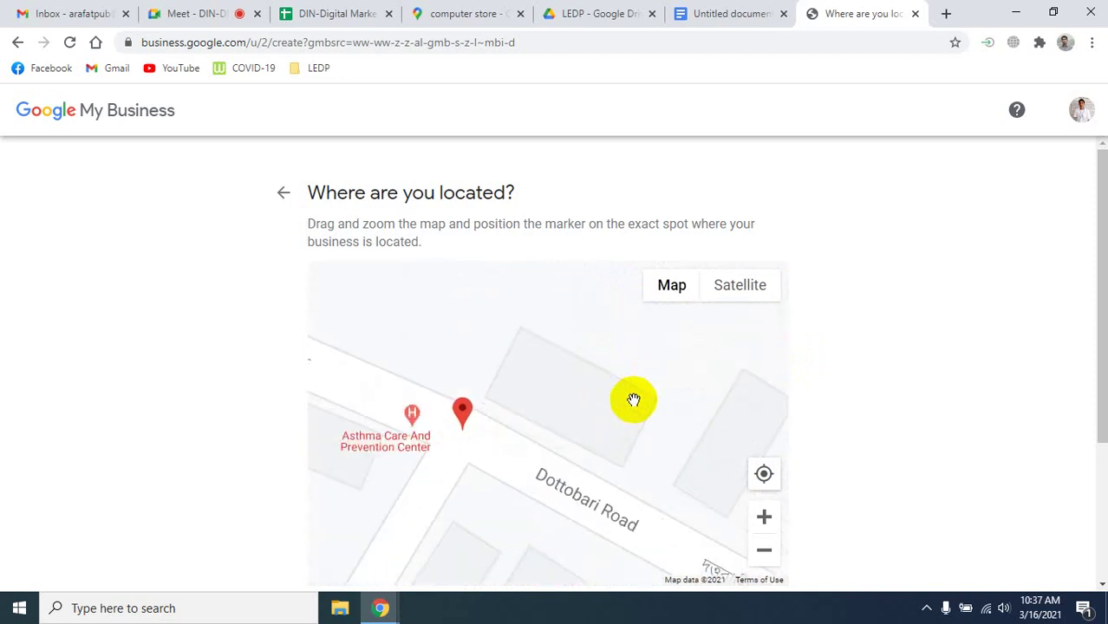
scroll(634, 401, down, 1)
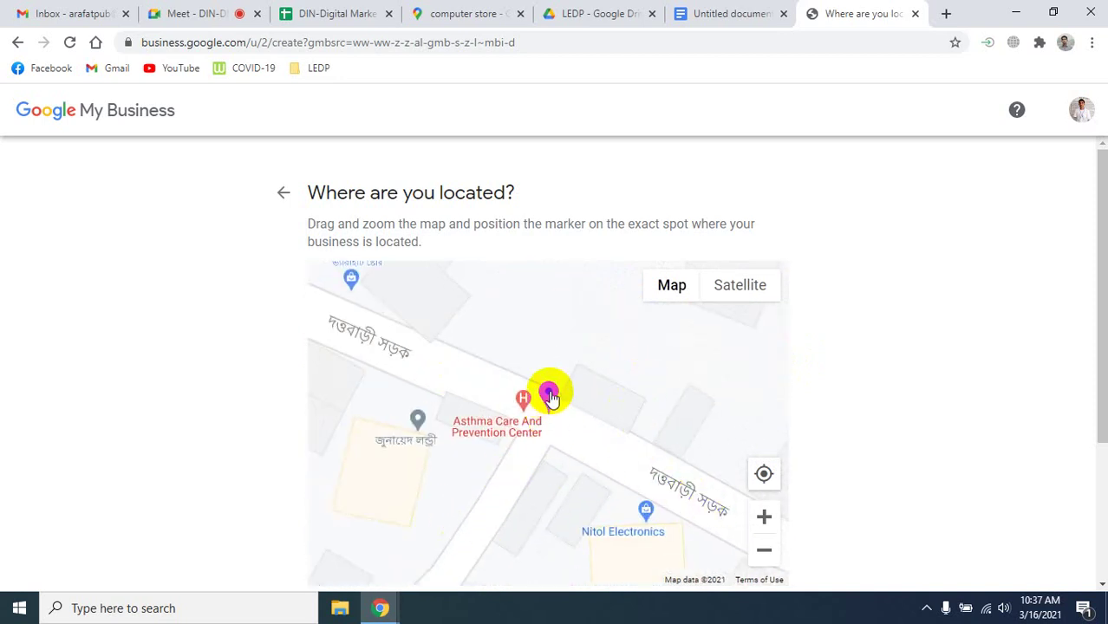
mouse_move(549, 391)
mouse_down()
mouse_move(539, 440)
mouse_move(549, 442)
mouse_move(549, 468)
mouse_up()
scroll(549, 472, up, 2)
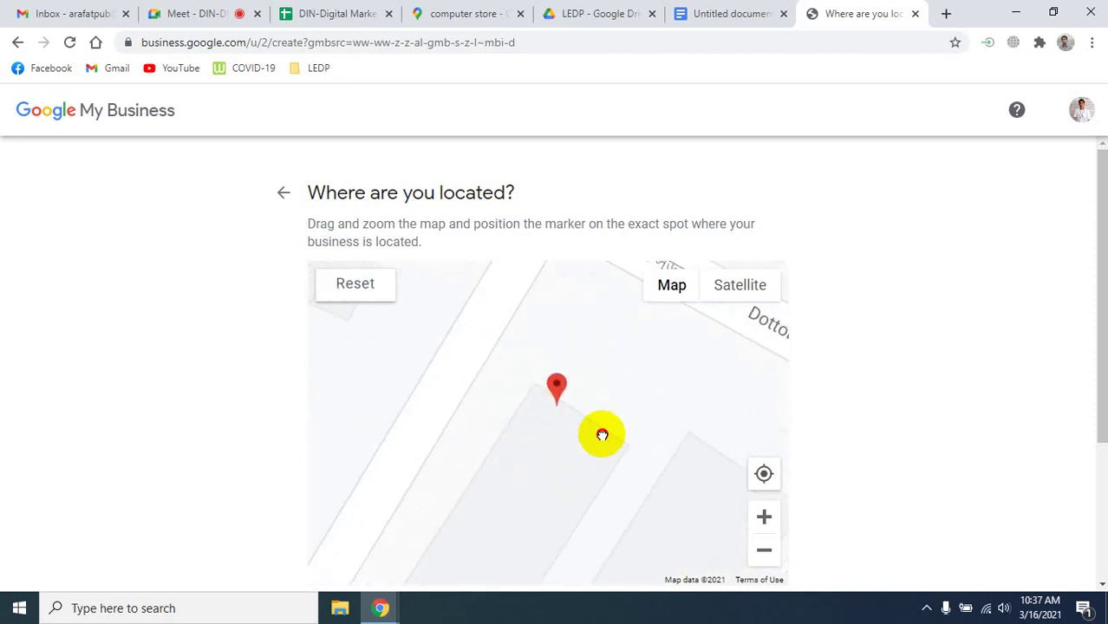
scroll(618, 445, down, 2)
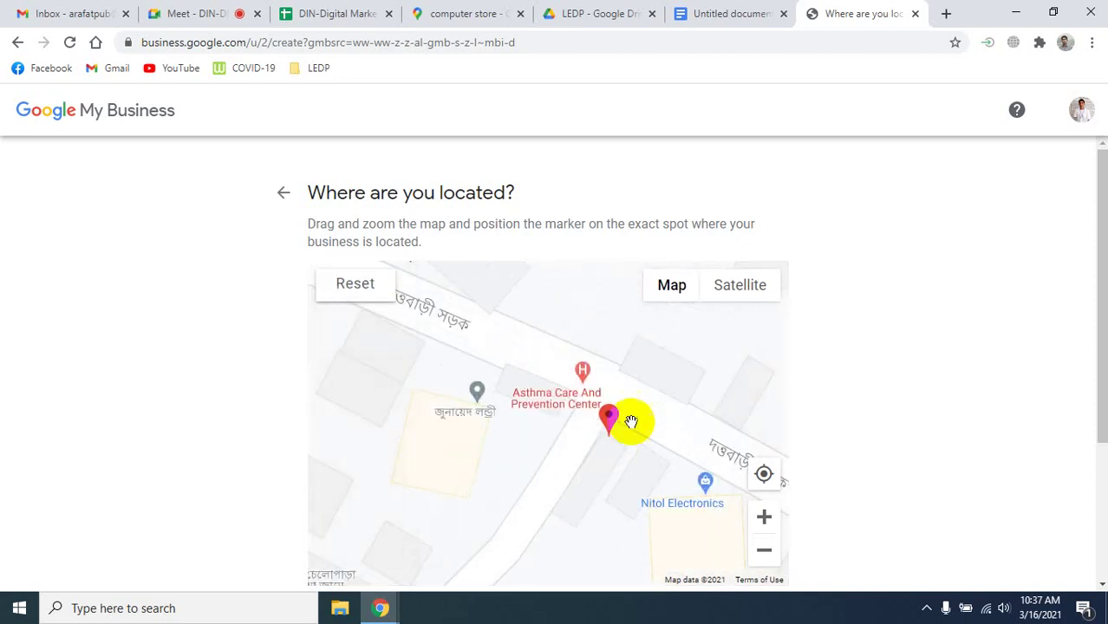
mouse_move(609, 414)
mouse_down()
mouse_move(443, 422)
mouse_move(537, 401)
mouse_move(638, 421)
mouse_move(608, 421)
mouse_move(591, 443)
mouse_move(604, 421)
mouse_up()
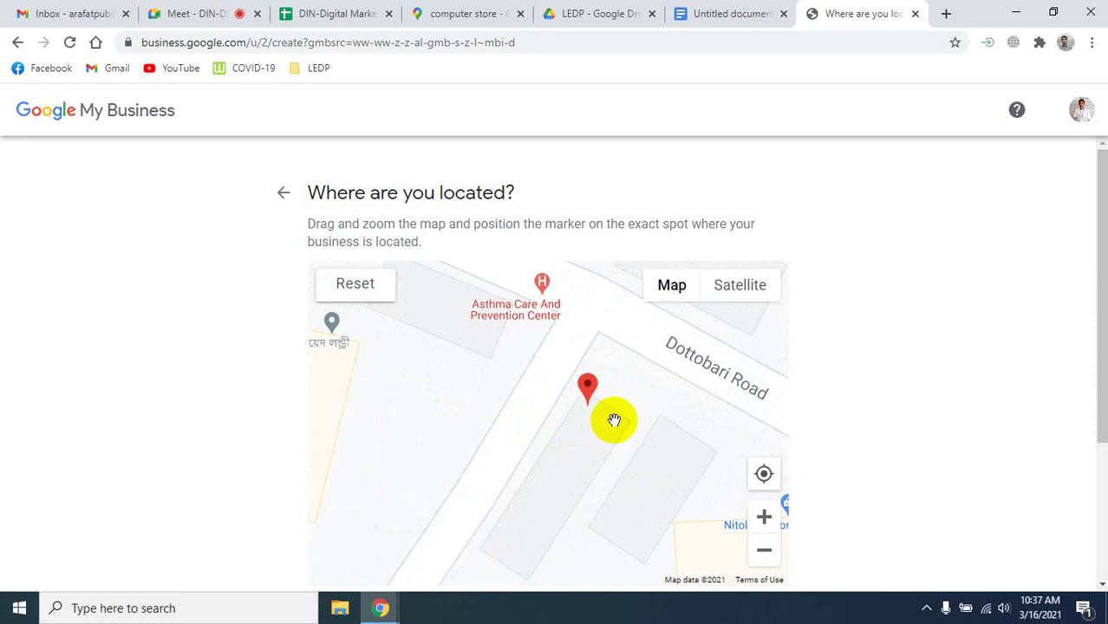
scroll(616, 419, down, 1)
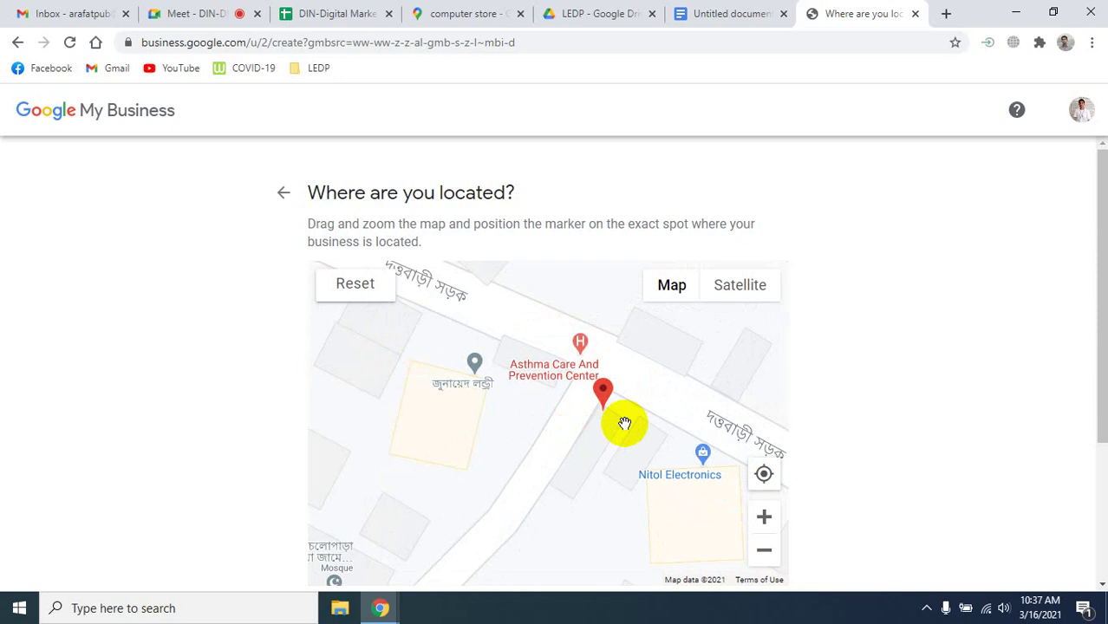
scroll(615, 416, down, 1)
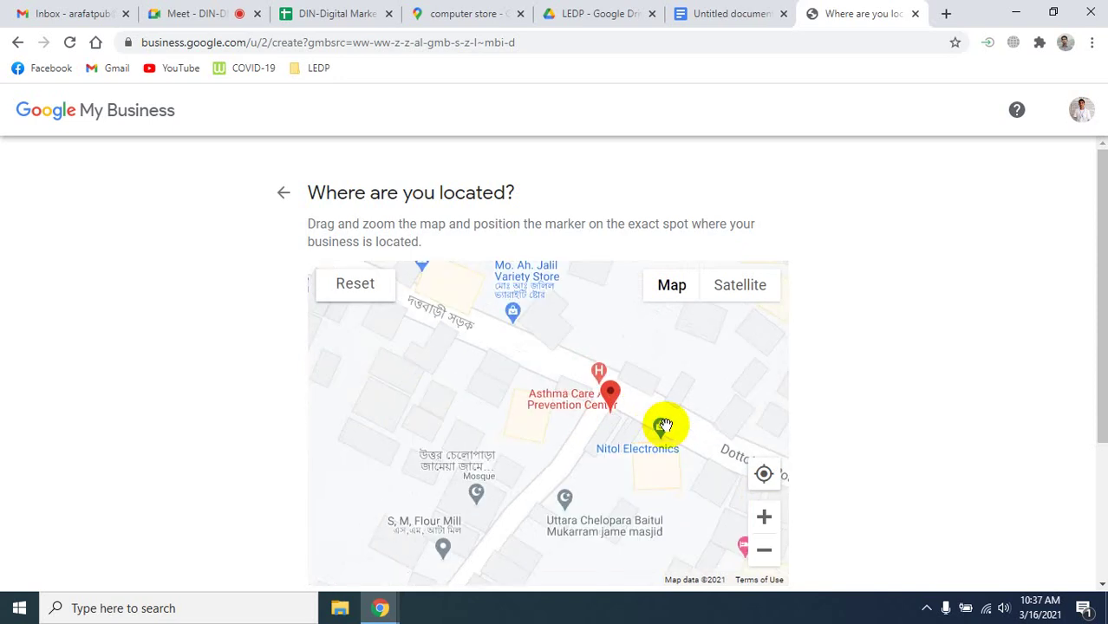
scroll(595, 382, up, 1)
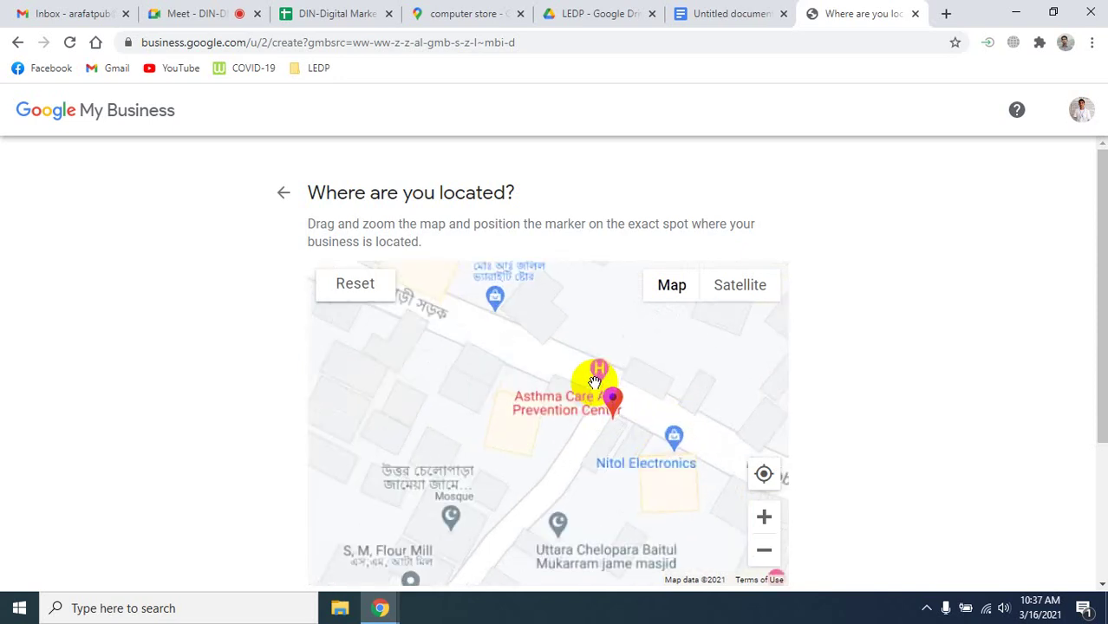
scroll(607, 390, up, 2)
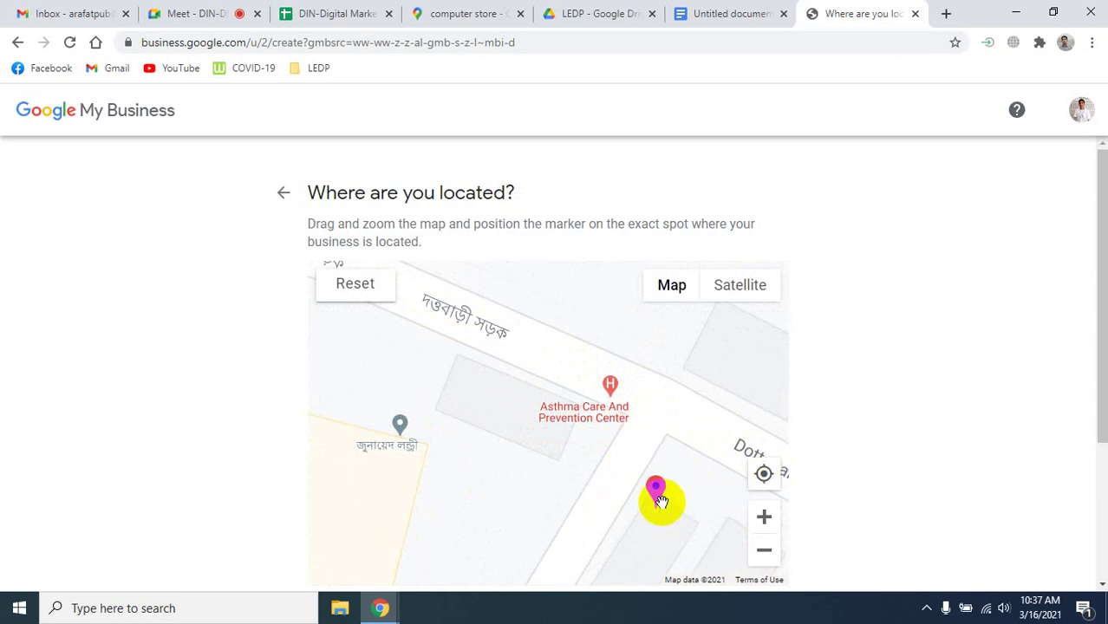
scroll(867, 415, down, 1)
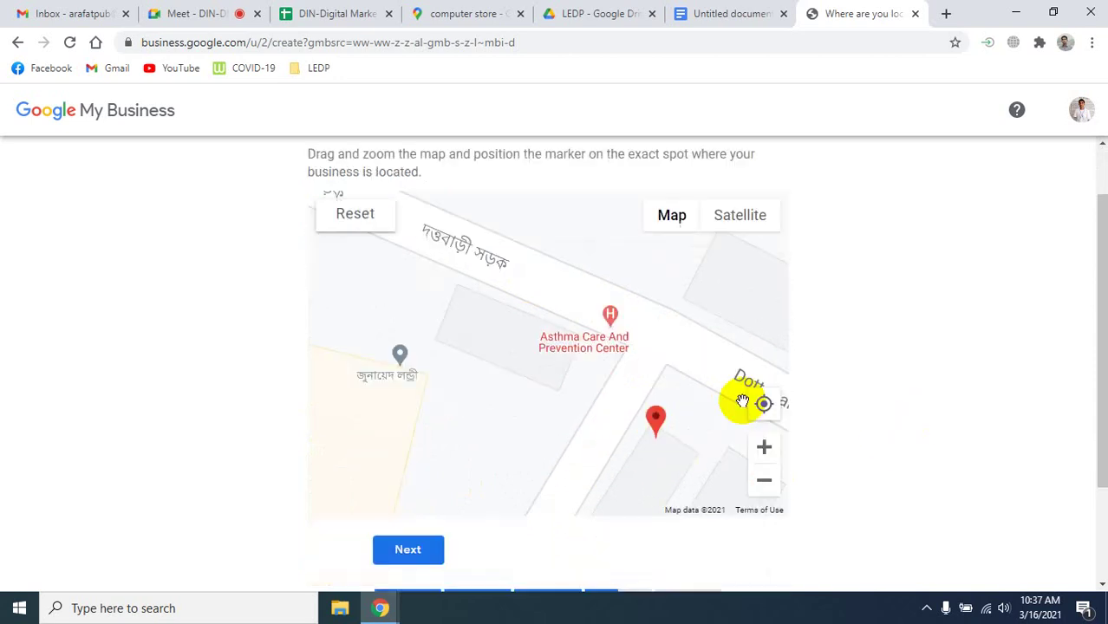
scroll(928, 365, down, 2)
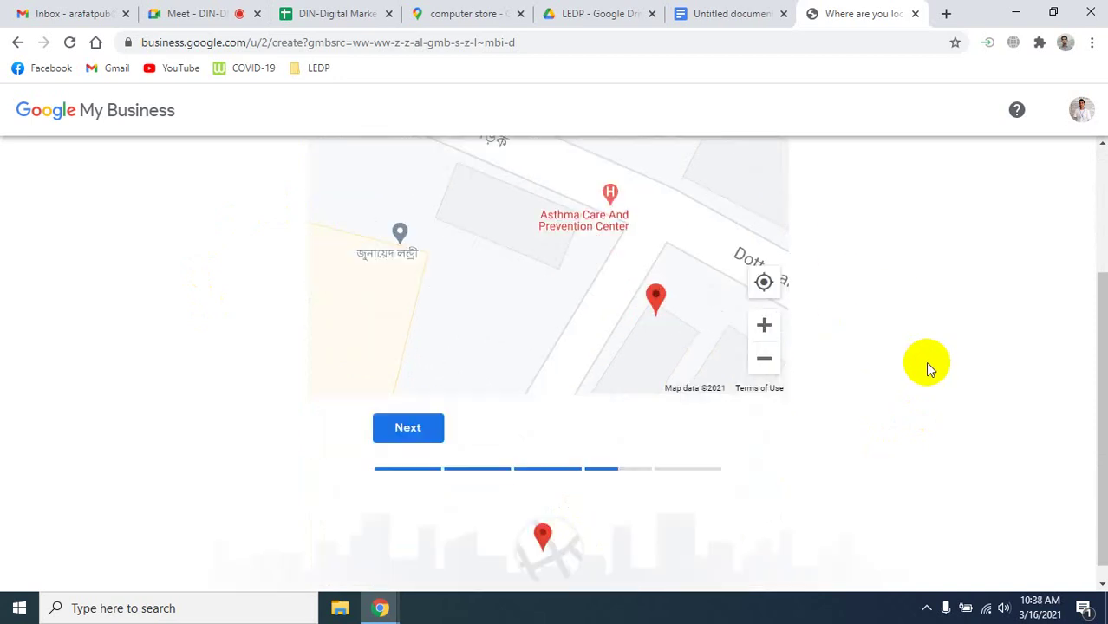
click(407, 411)
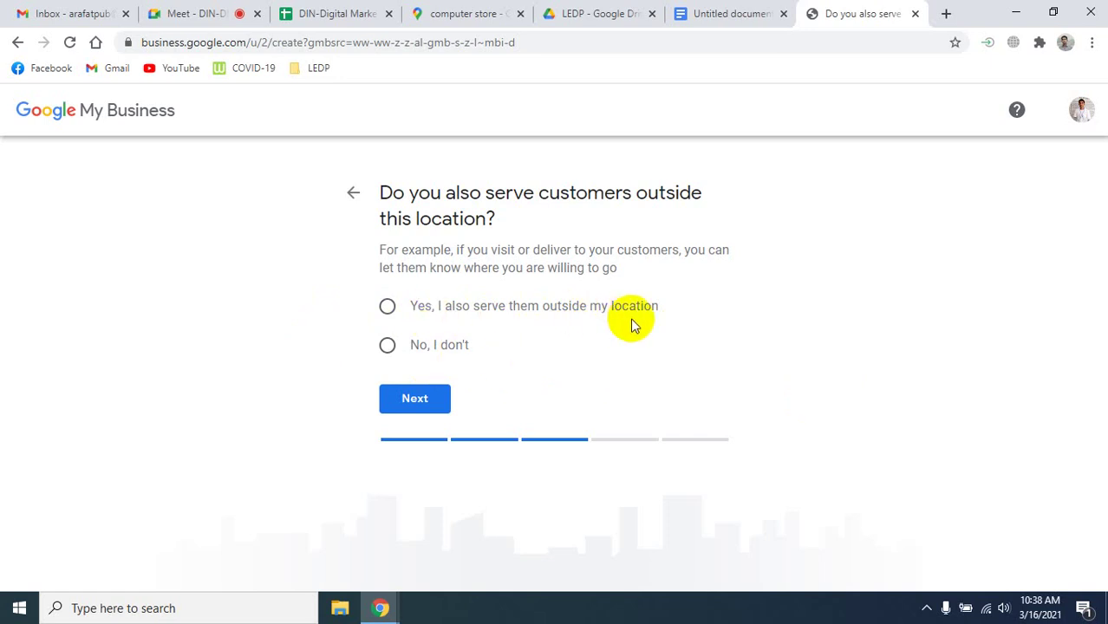
Select 'Yes, I also serve them outside my location' and continue.
click(415, 319)
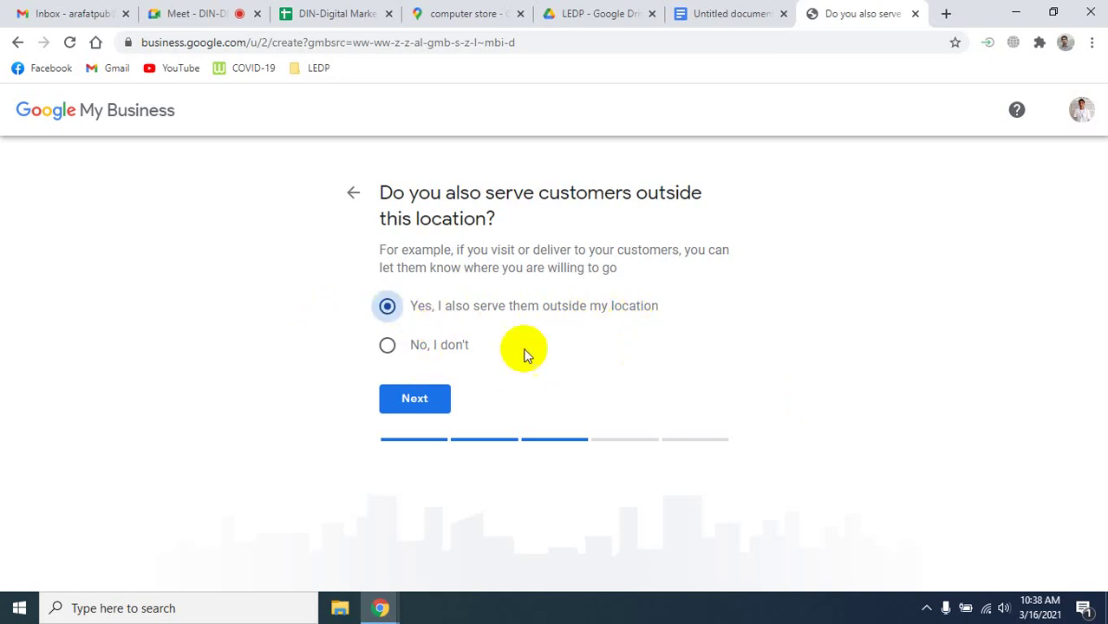
click(411, 403)
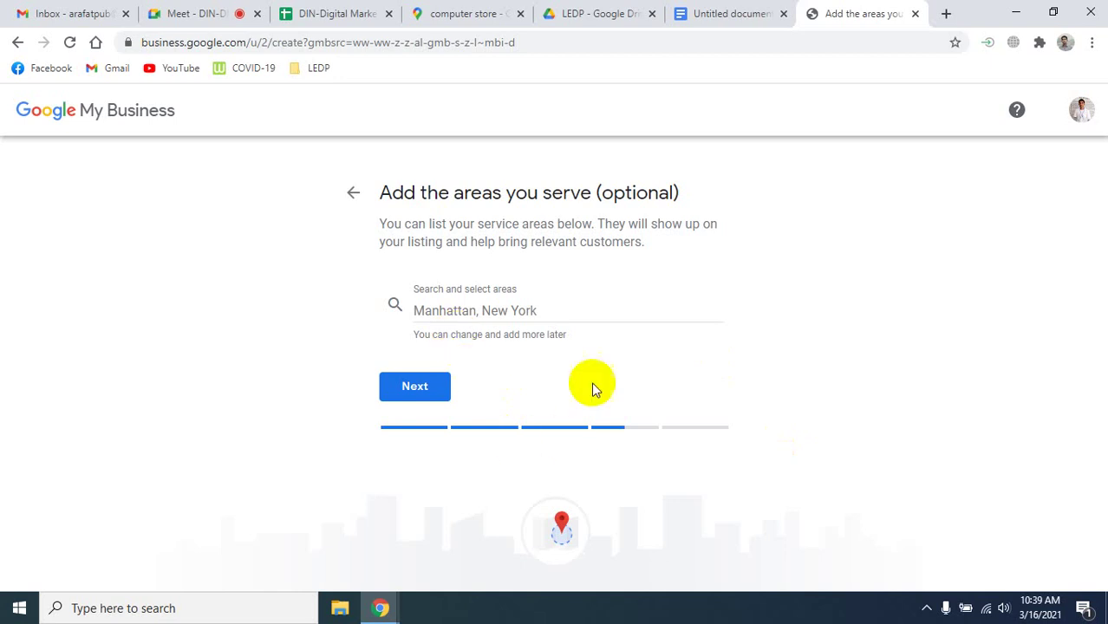
Add Rajshahi District and Dinajpur as the listing's service areas, then continue.
click(499, 310)
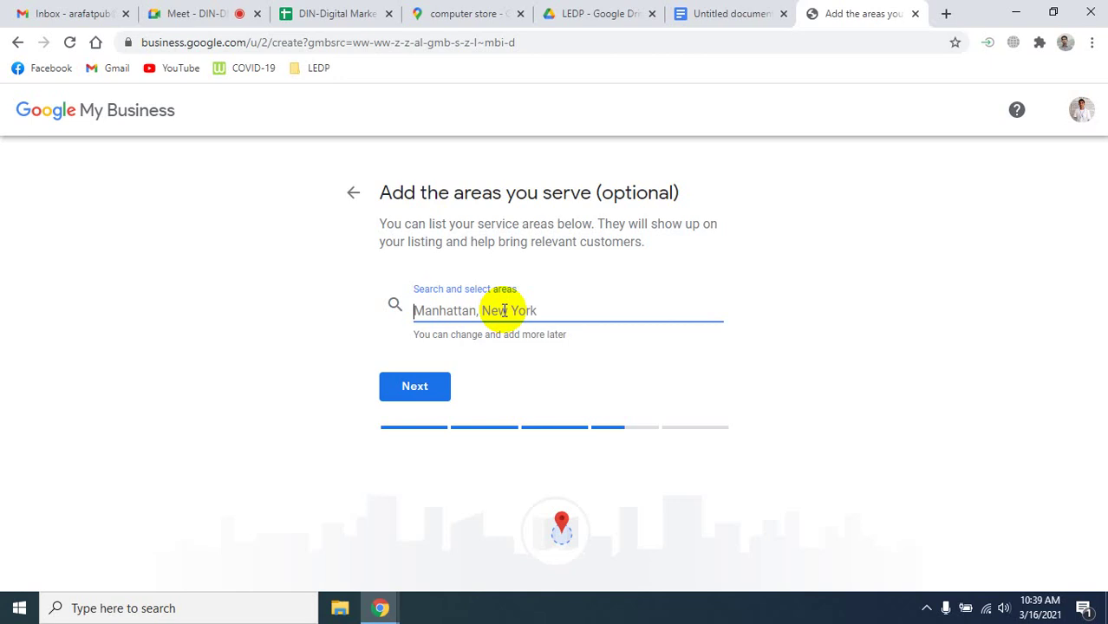
text(Rajshi)
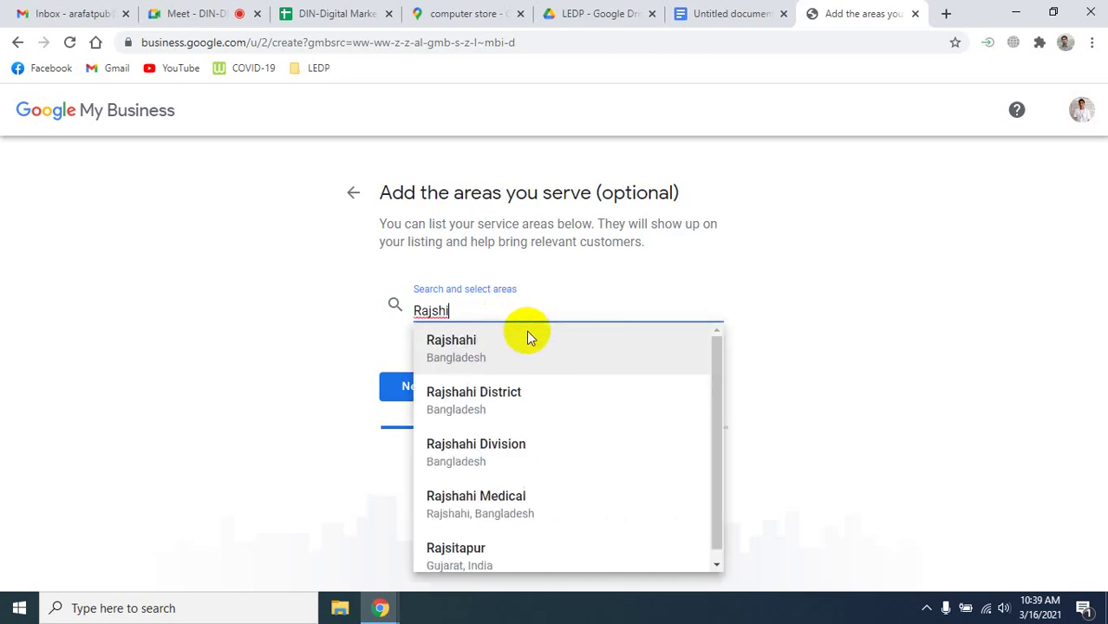
click(503, 403)
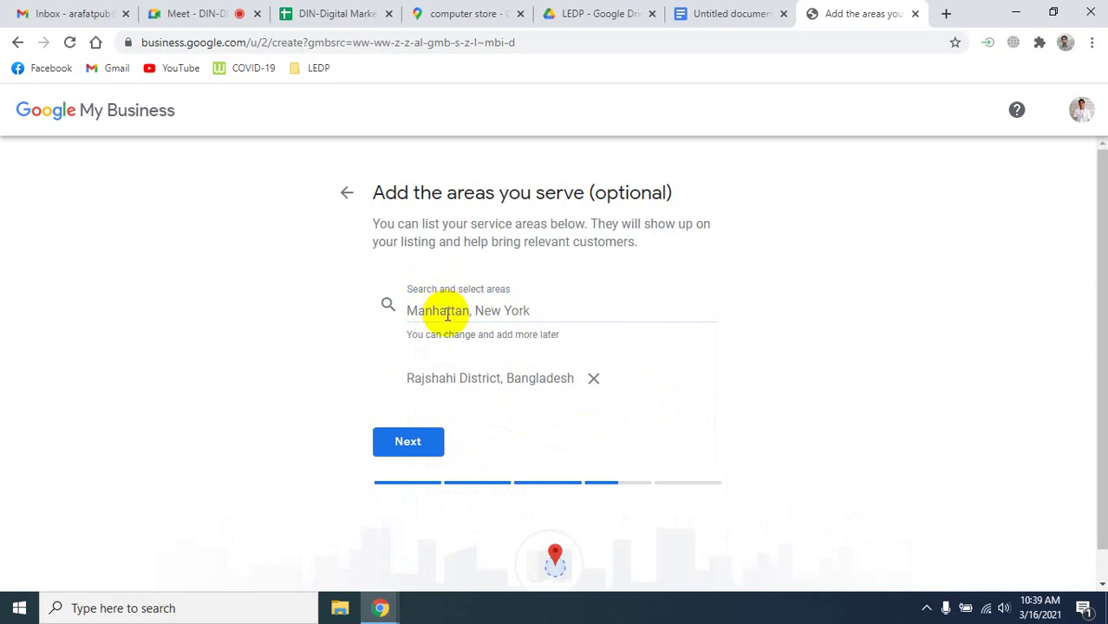
click(446, 312)
text(D)
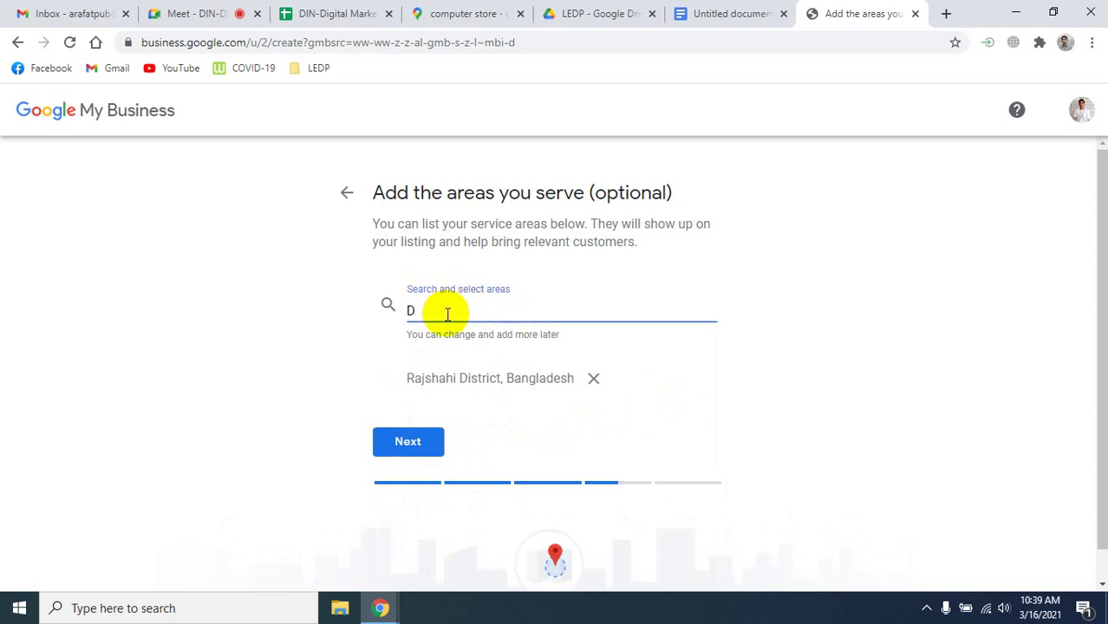
text(inaj)
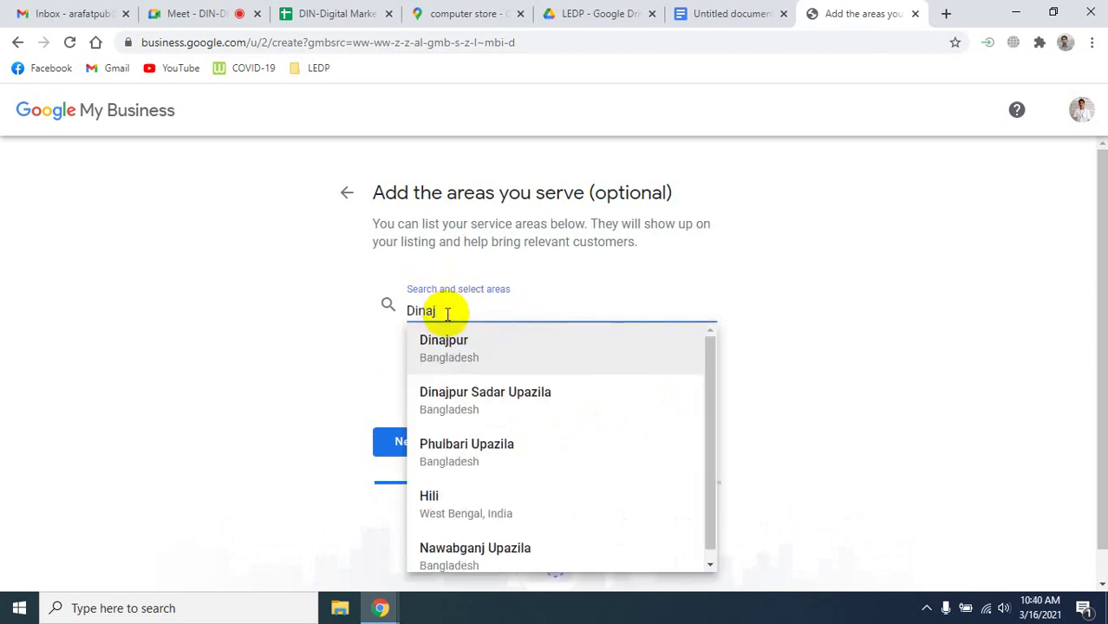
click(444, 355)
scroll(606, 407, down, 1)
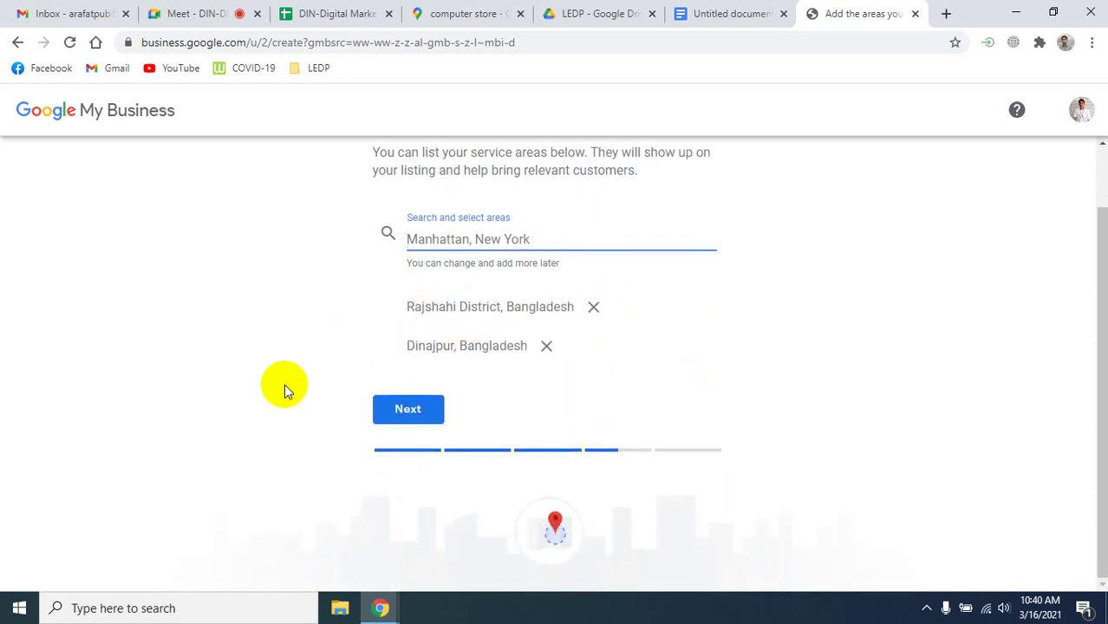
click(404, 411)
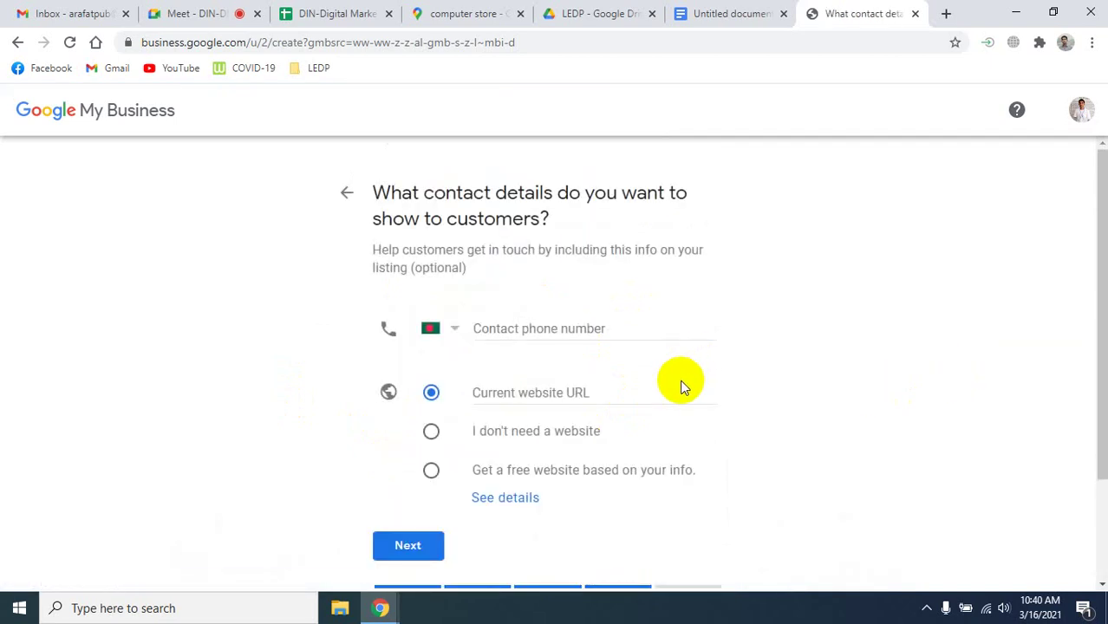
Leave the phone number blank, choose 'I don't need a website', and continue.
click(508, 325)
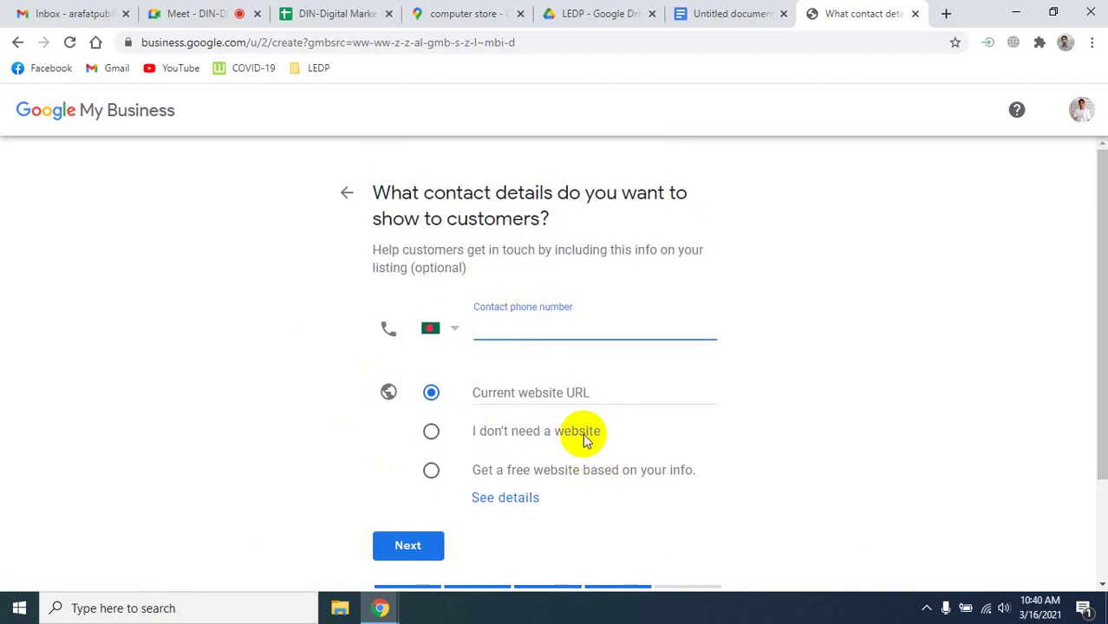
scroll(541, 390, down, 1)
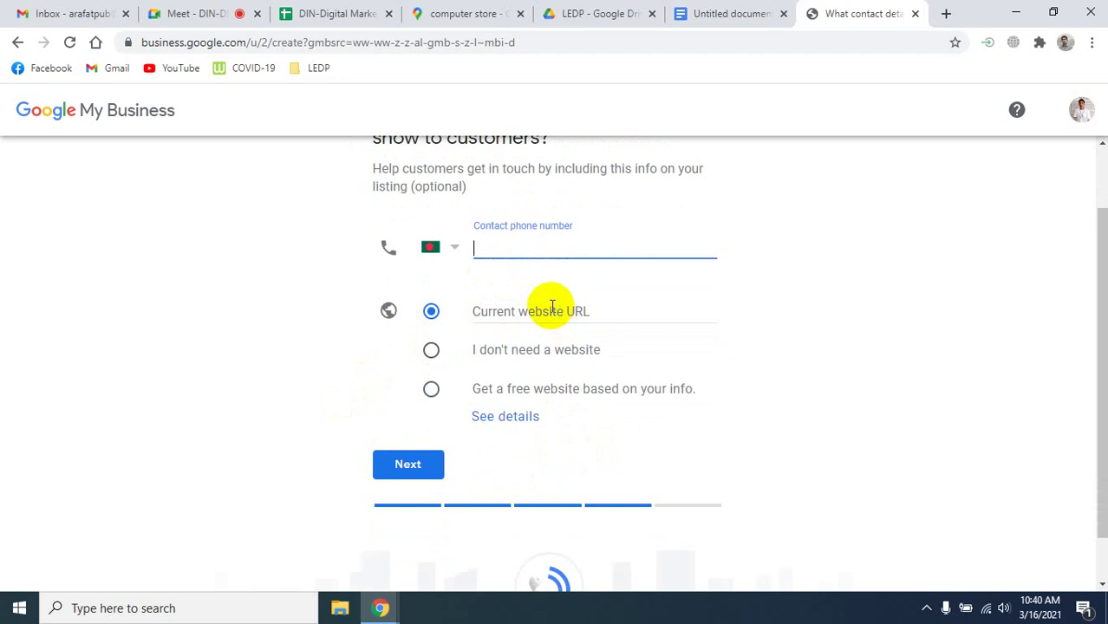
click(547, 309)
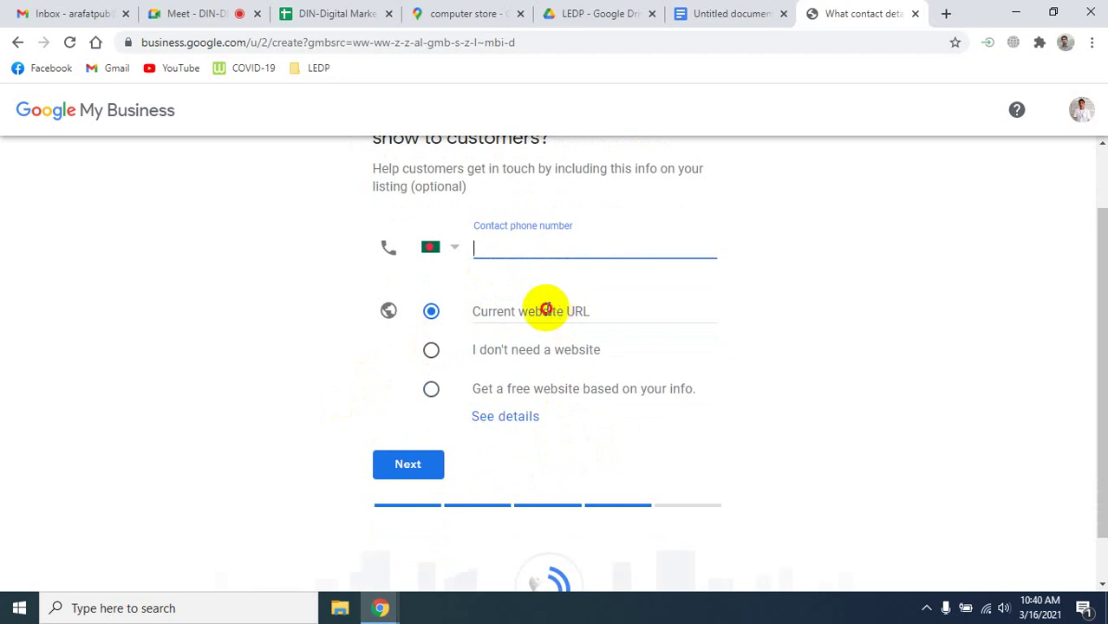
click(431, 351)
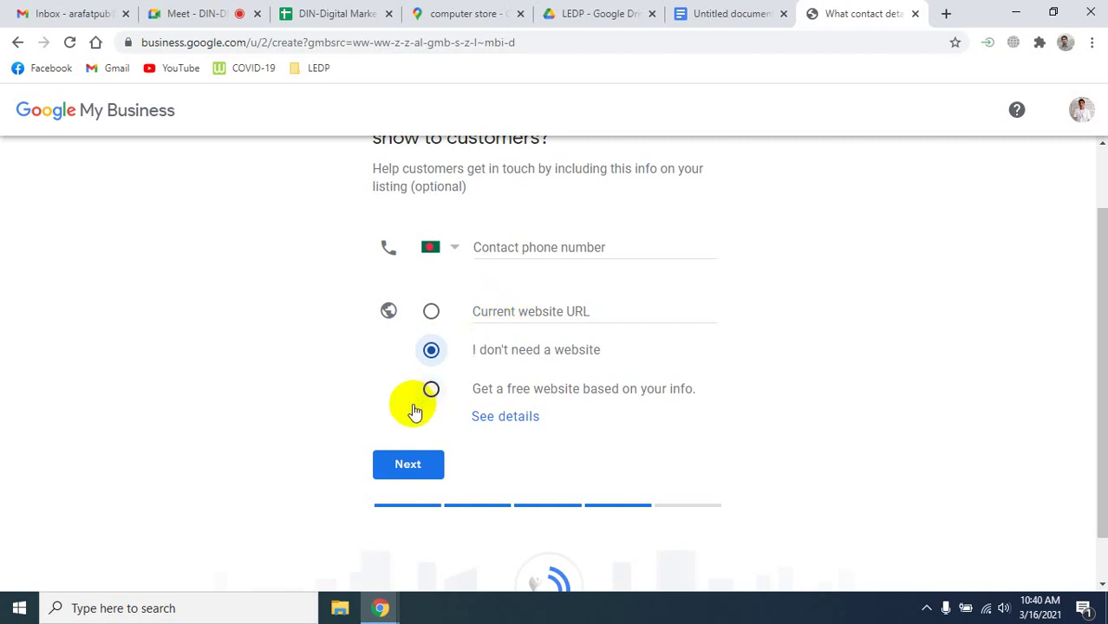
click(416, 460)
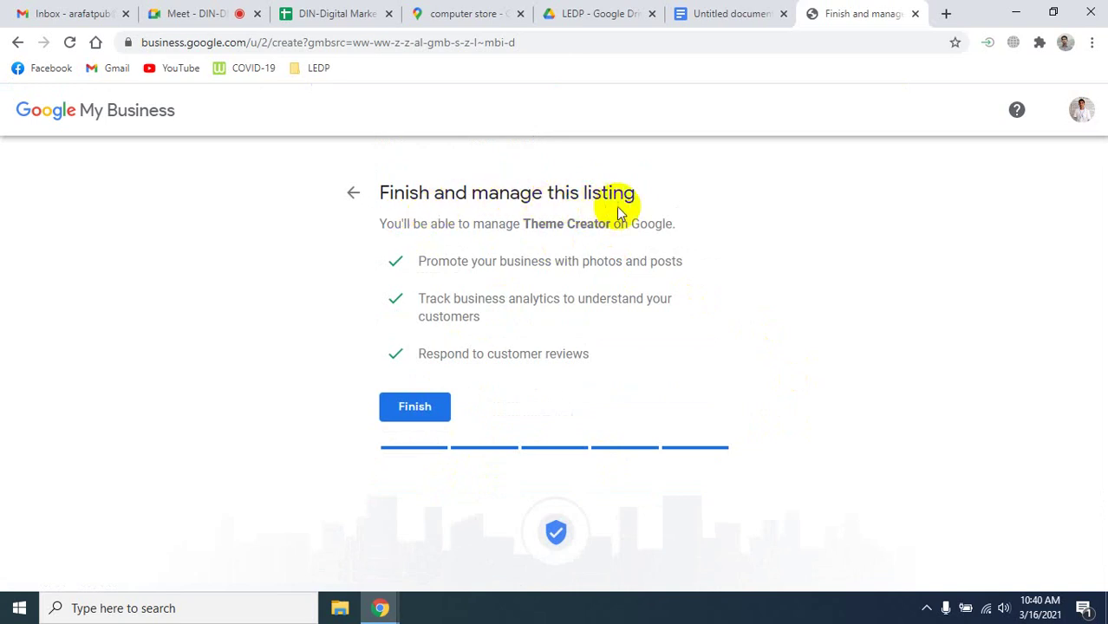
Finish creating the Theme Creator listing on the 'Finish and manage this listing' page.
click(427, 414)
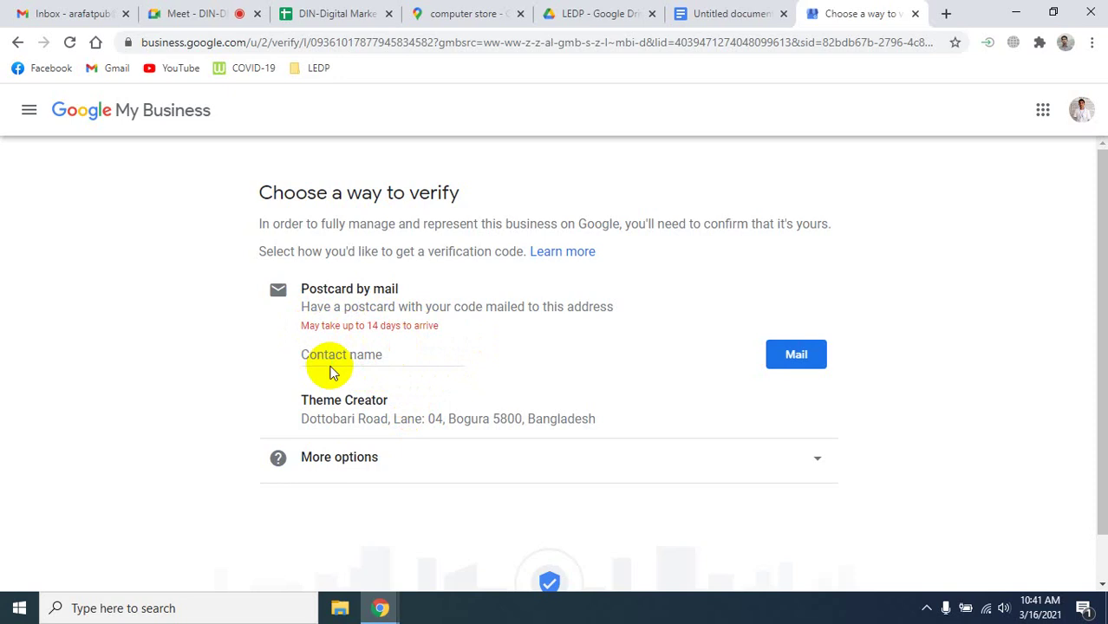
Enter the contact's full name for postcard verification and expand More options.
click(341, 355)
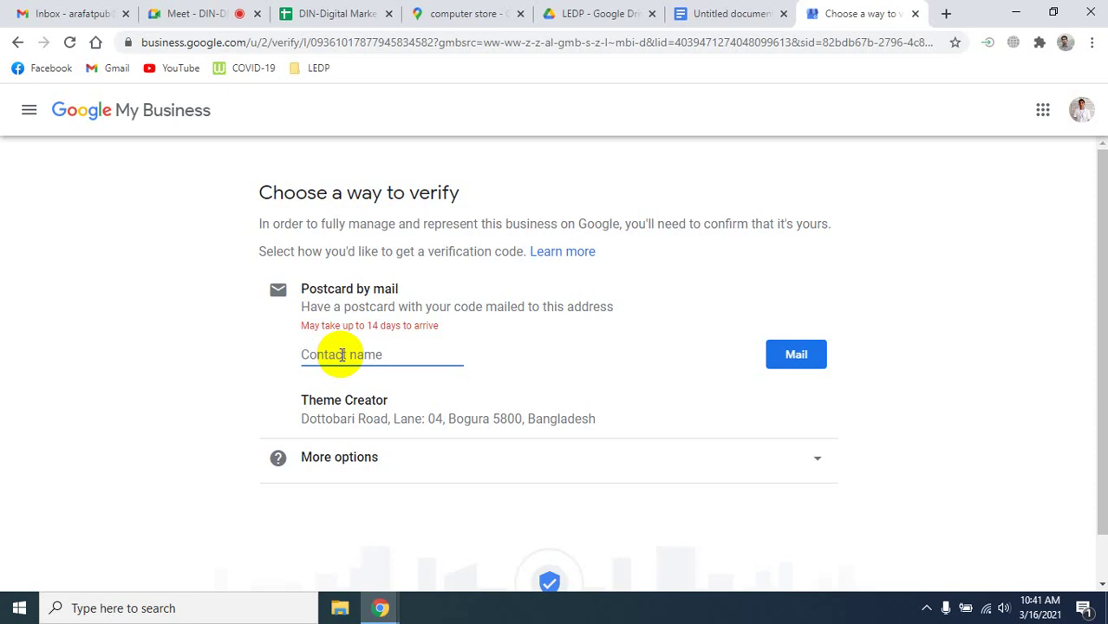
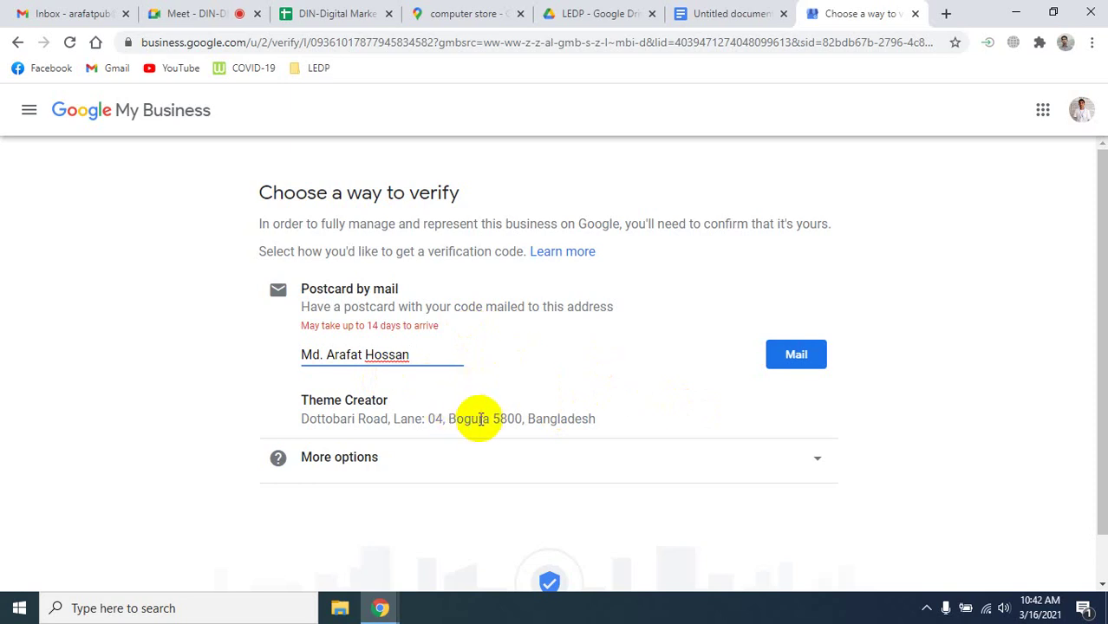
drag(493, 418, 526, 418)
click(642, 420)
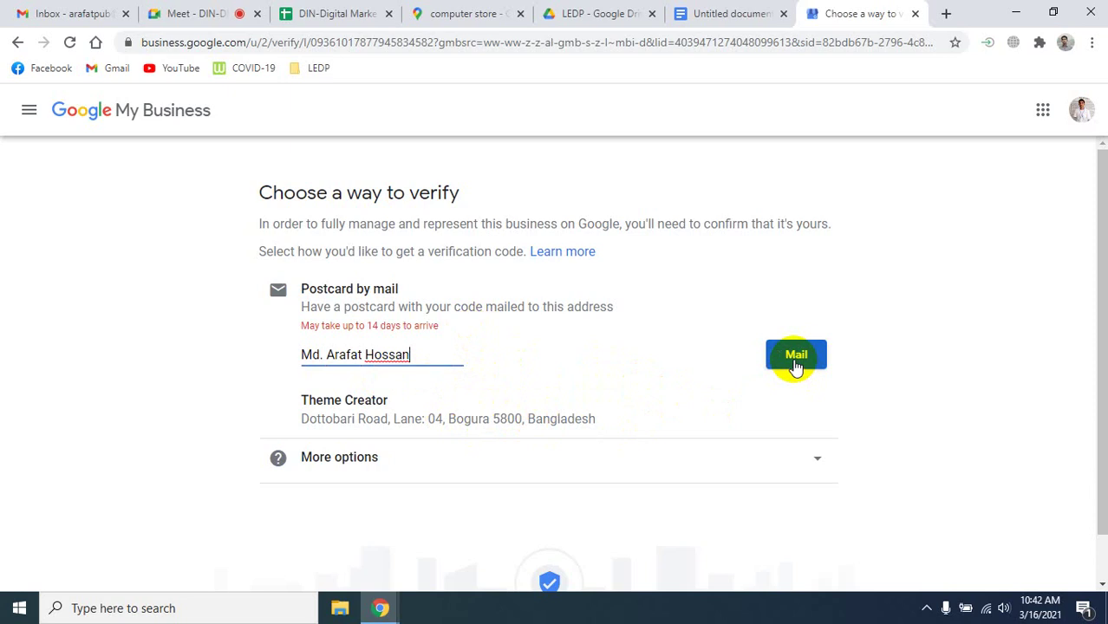
click(815, 460)
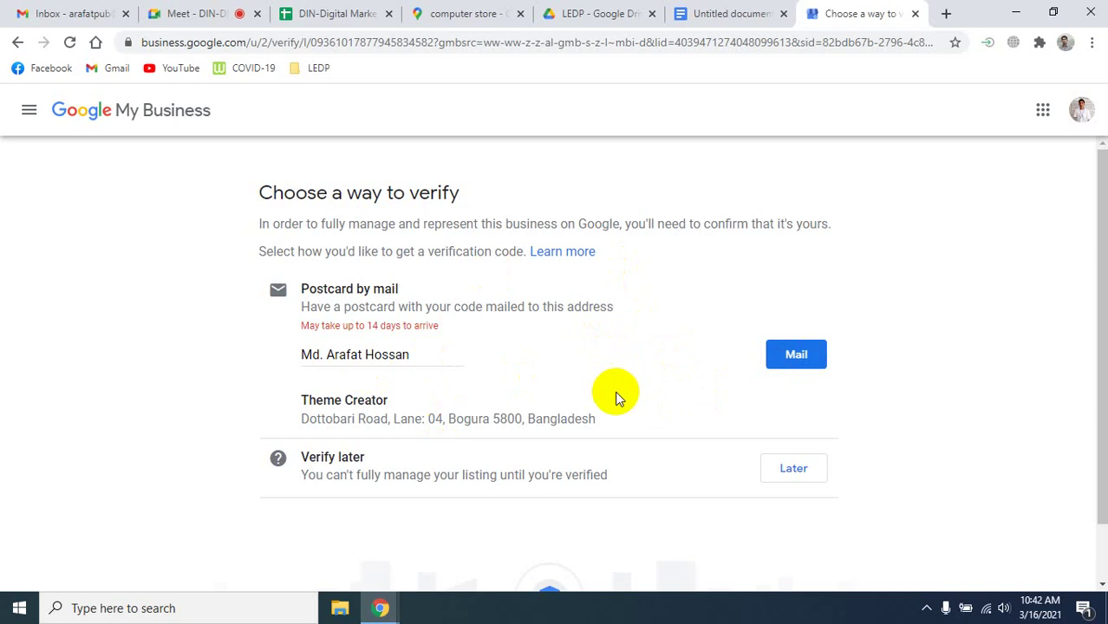
Choose Later under Verify later to skip verification for now.
click(791, 479)
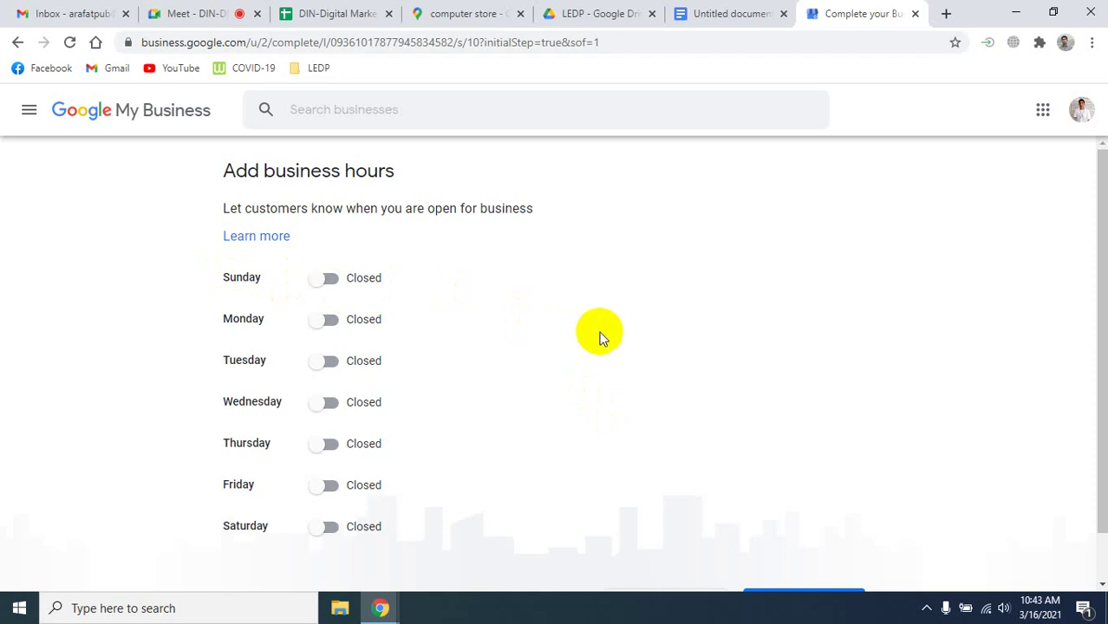
Switch Saturday, Thursday, Wednesday, Tuesday, Monday and Sunday to Open, leaving Friday Closed.
scroll(604, 340, down, 1)
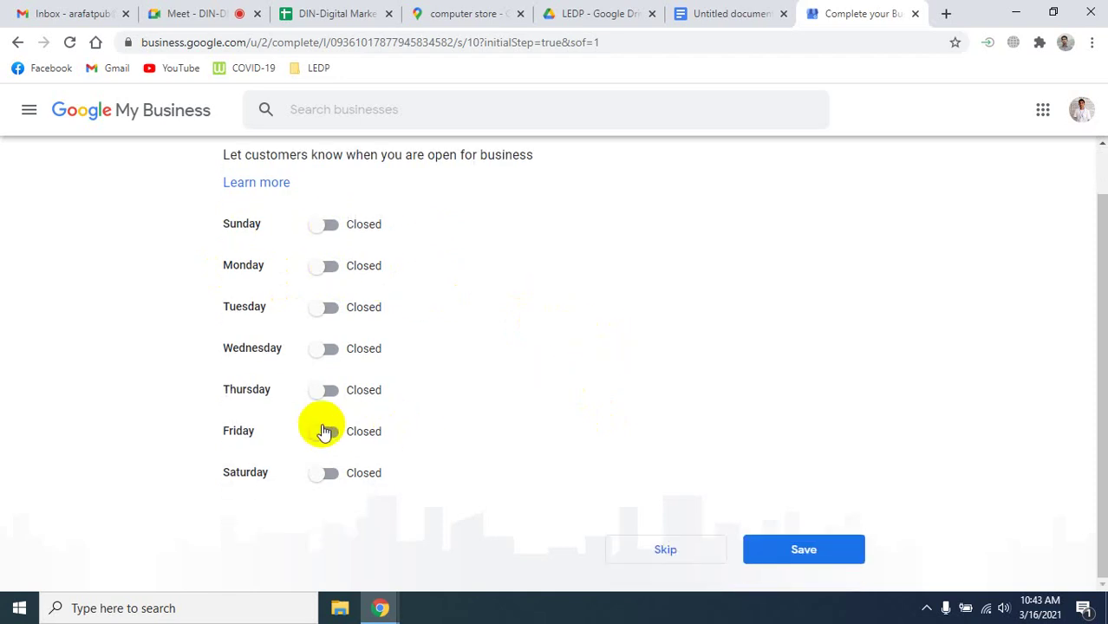
click(330, 473)
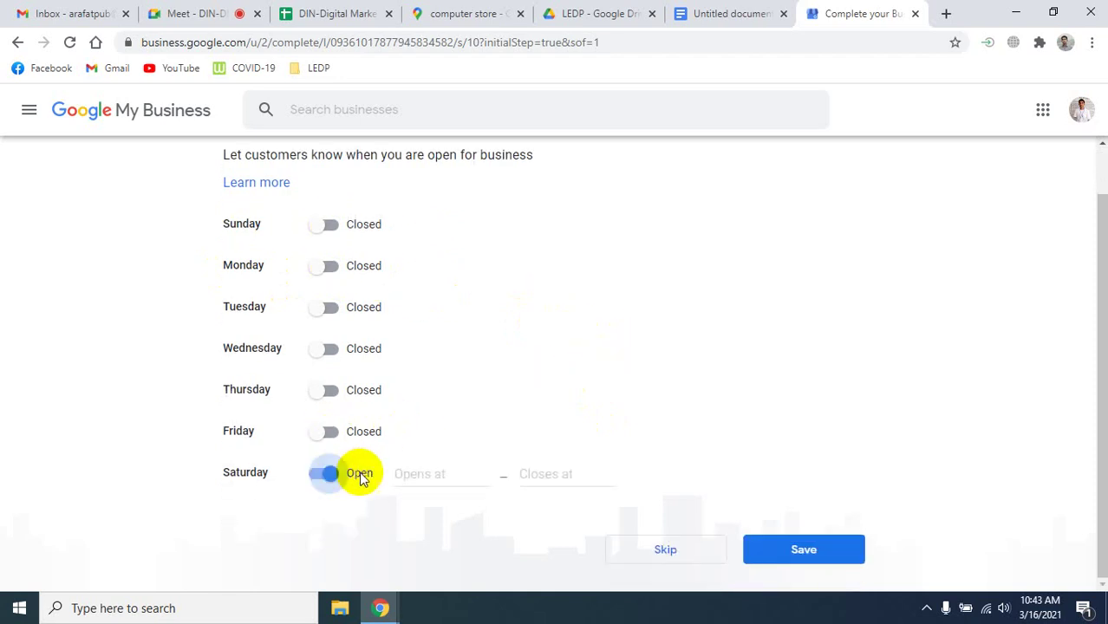
click(331, 392)
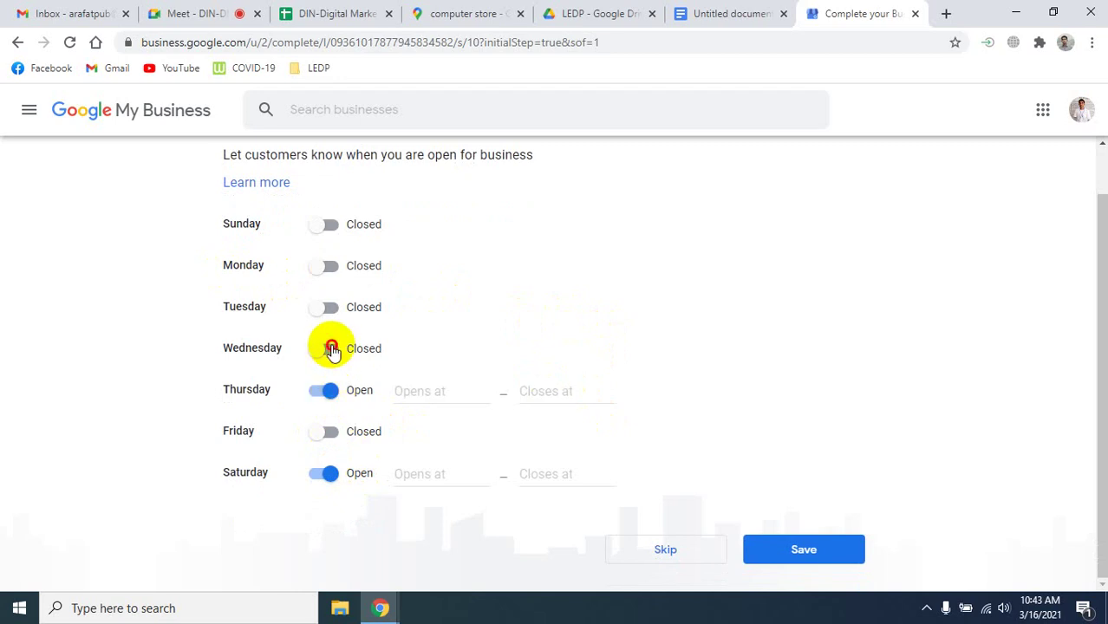
click(332, 350)
click(332, 309)
click(328, 274)
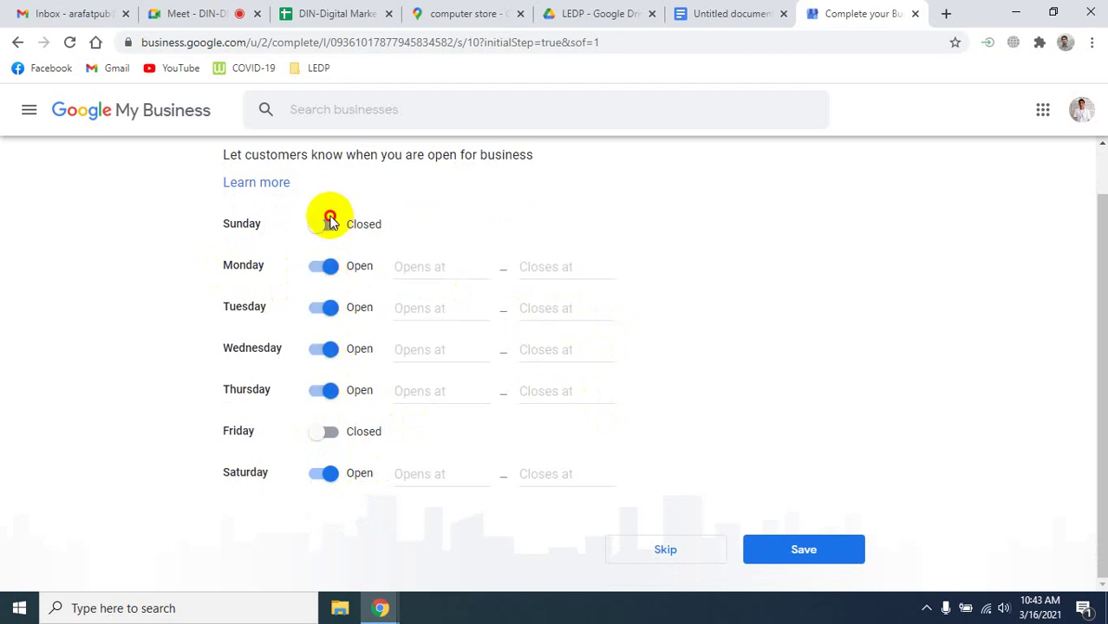
click(329, 226)
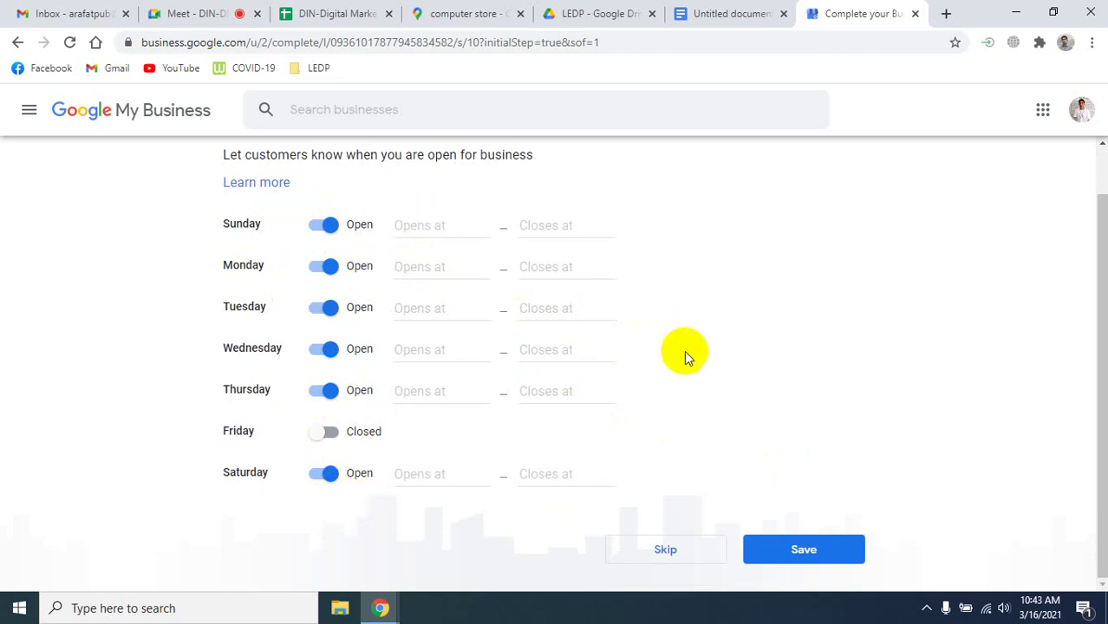
click(426, 225)
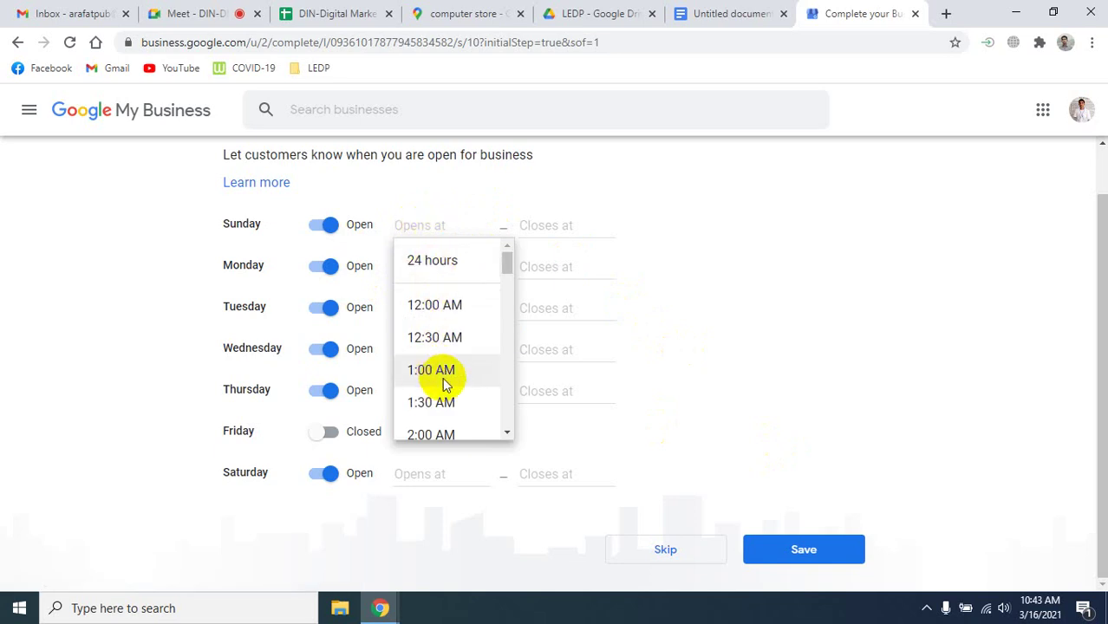
Set Sunday's hours to open at 10:00 AM and close at 10:00 PM.
scroll(450, 396, down, 5)
scroll(452, 371, down, 4)
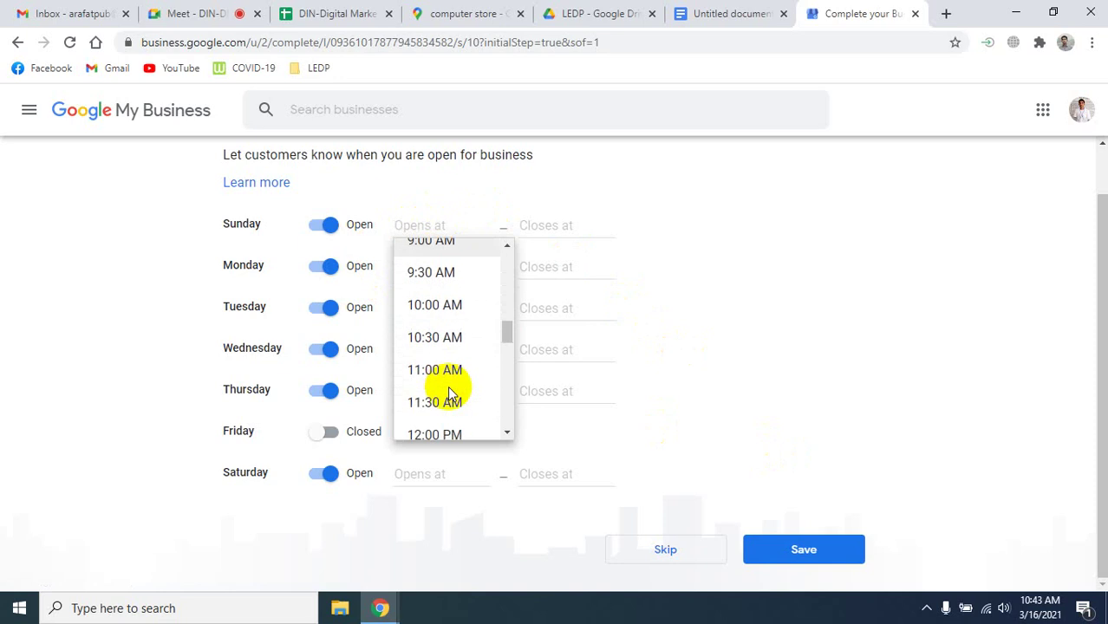
scroll(443, 371, up, 2)
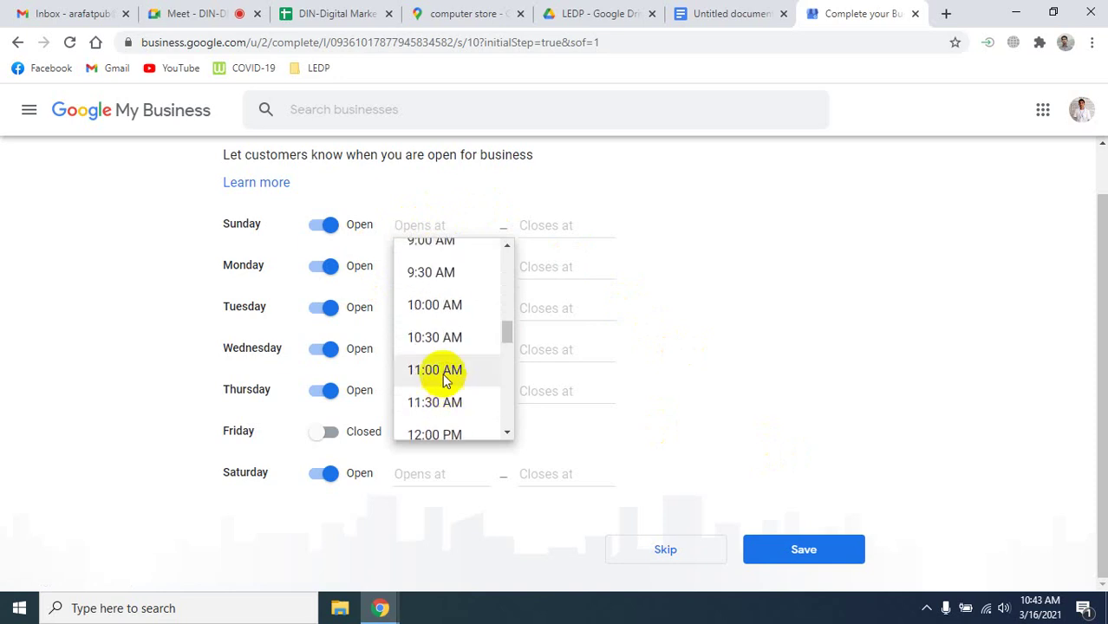
click(436, 305)
click(541, 228)
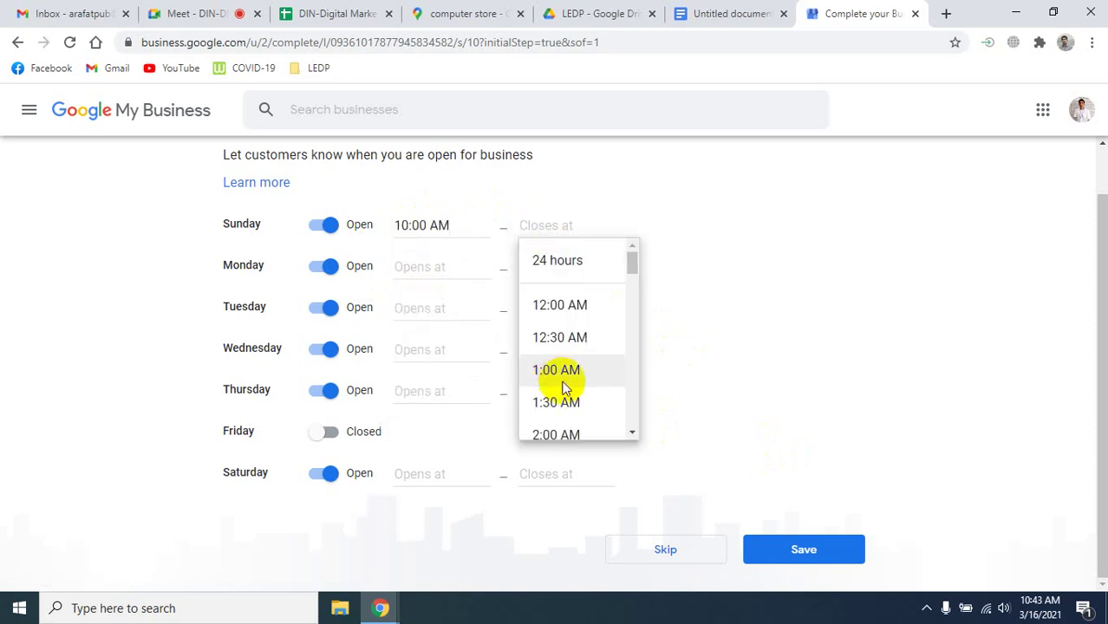
scroll(563, 373, down, 15)
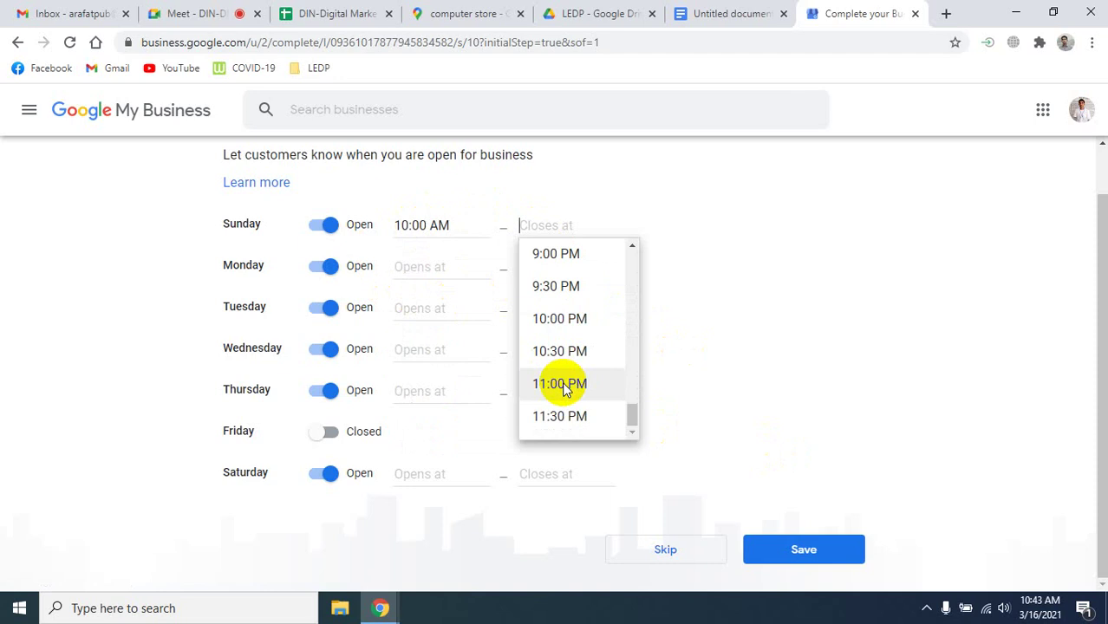
click(551, 318)
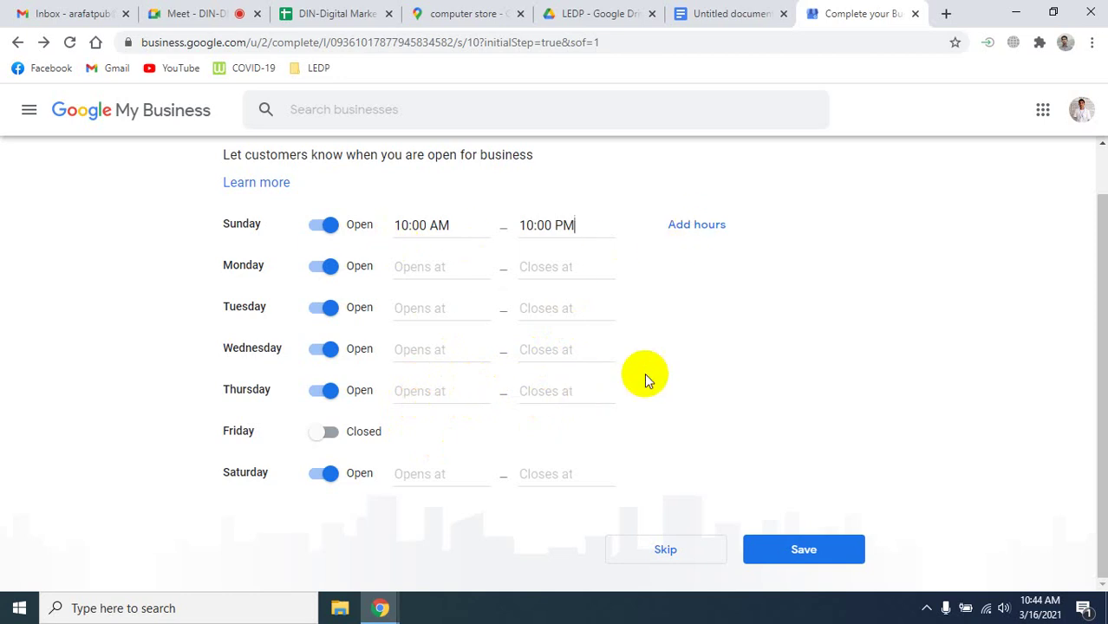
Mark Monday through Thursday and Saturday Closed, leaving only Sunday open, and save the hours.
click(325, 270)
click(325, 312)
click(325, 352)
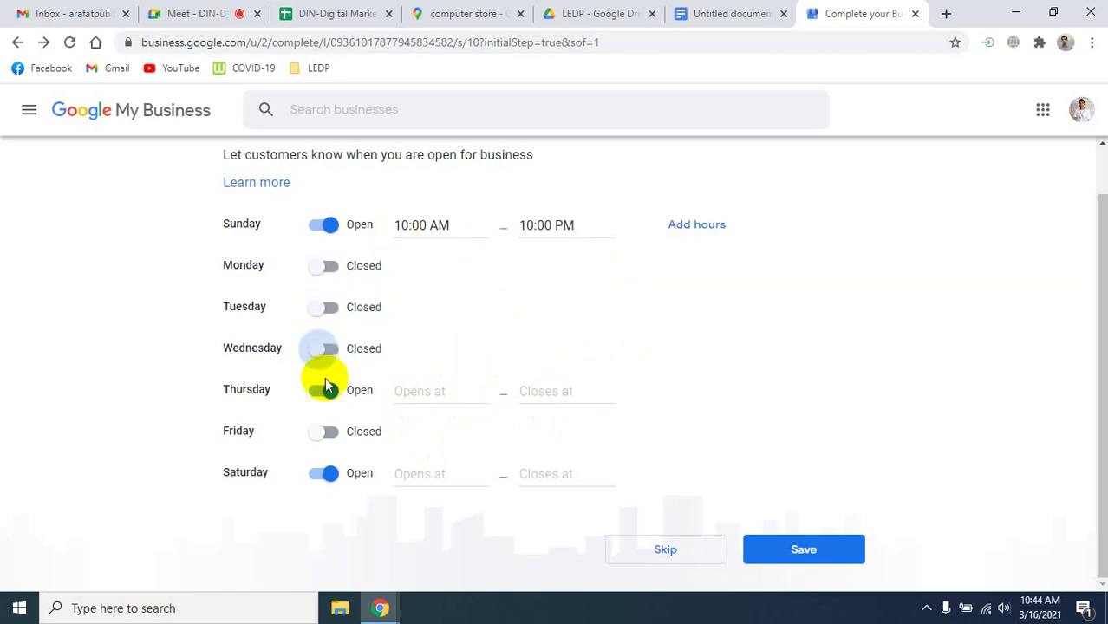
click(325, 390)
click(326, 474)
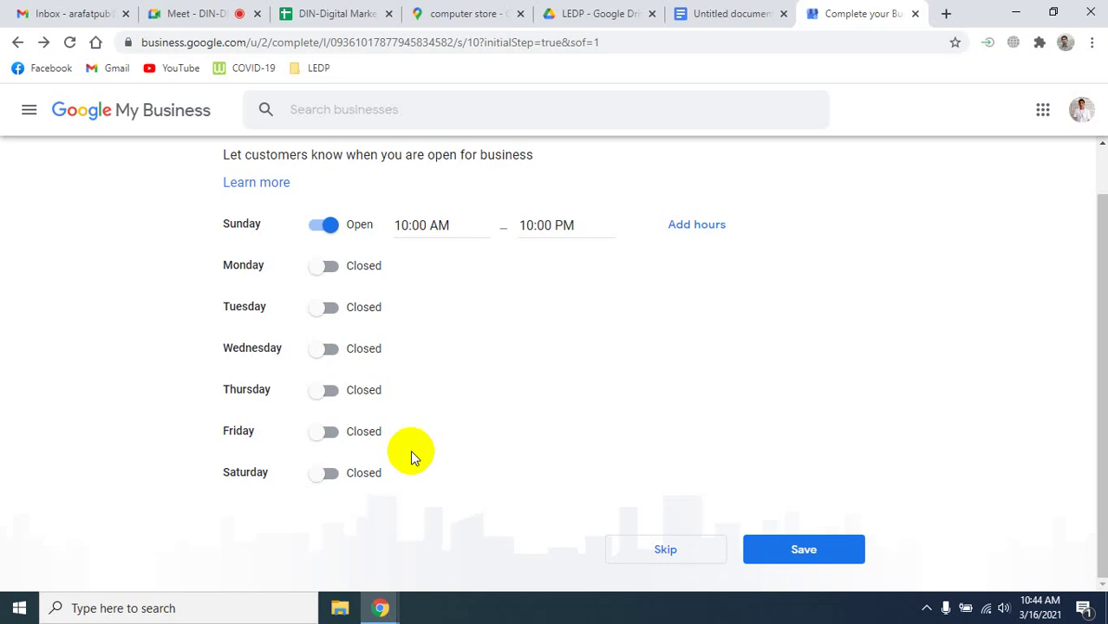
click(326, 309)
click(325, 307)
click(809, 555)
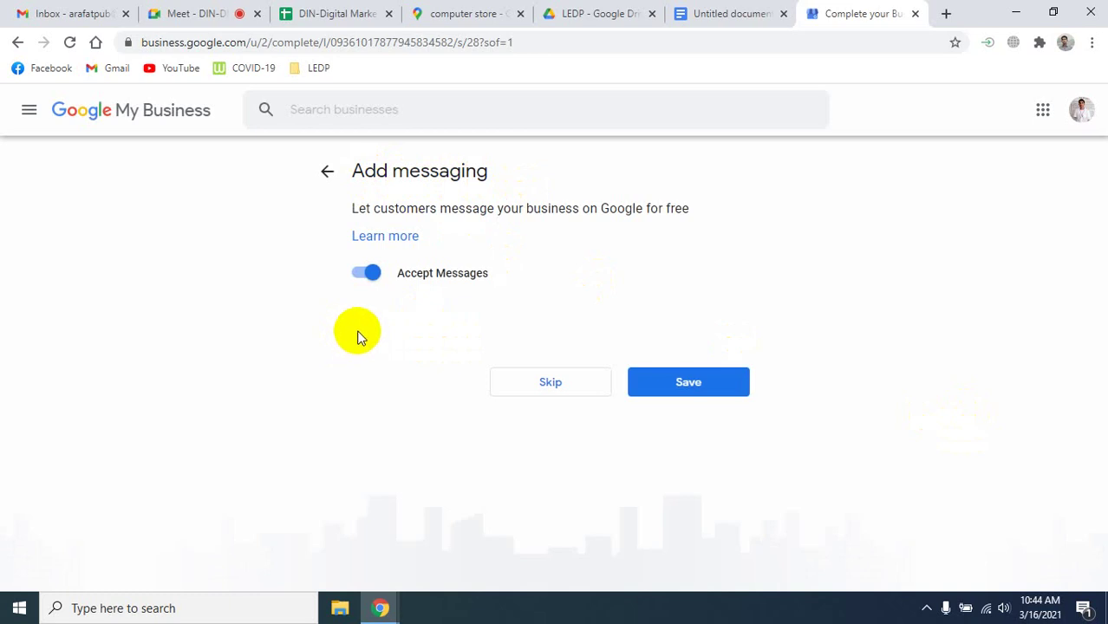
Toggle Accept Messages off and back on, leaving messaging enabled, and save.
click(371, 277)
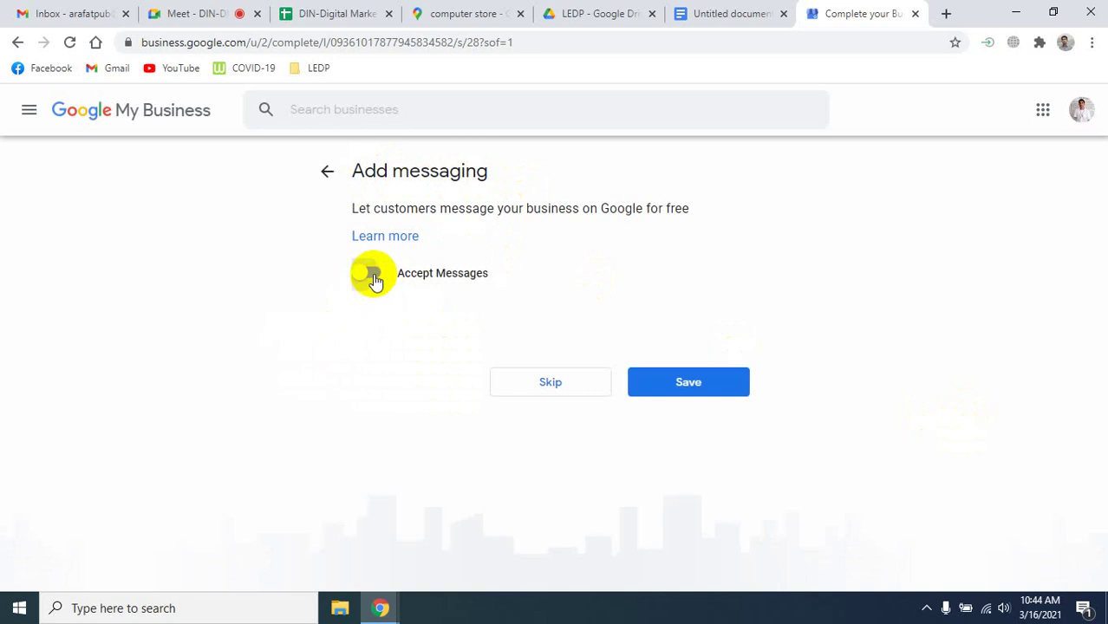
click(370, 277)
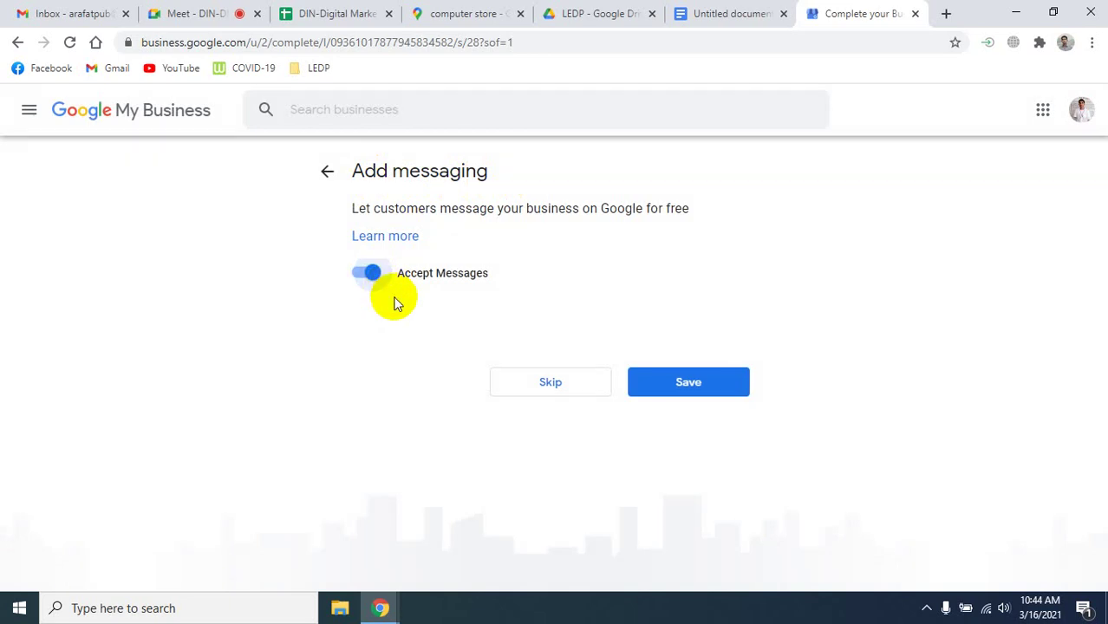
click(718, 398)
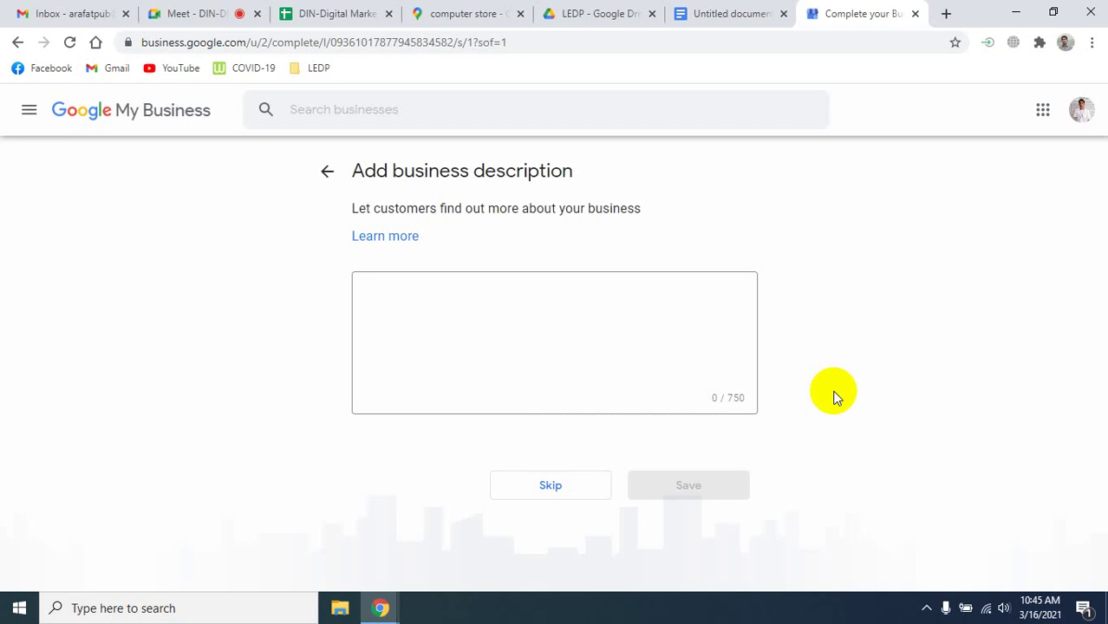
Focus the empty business description box, then open a new browser tab.
click(406, 287)
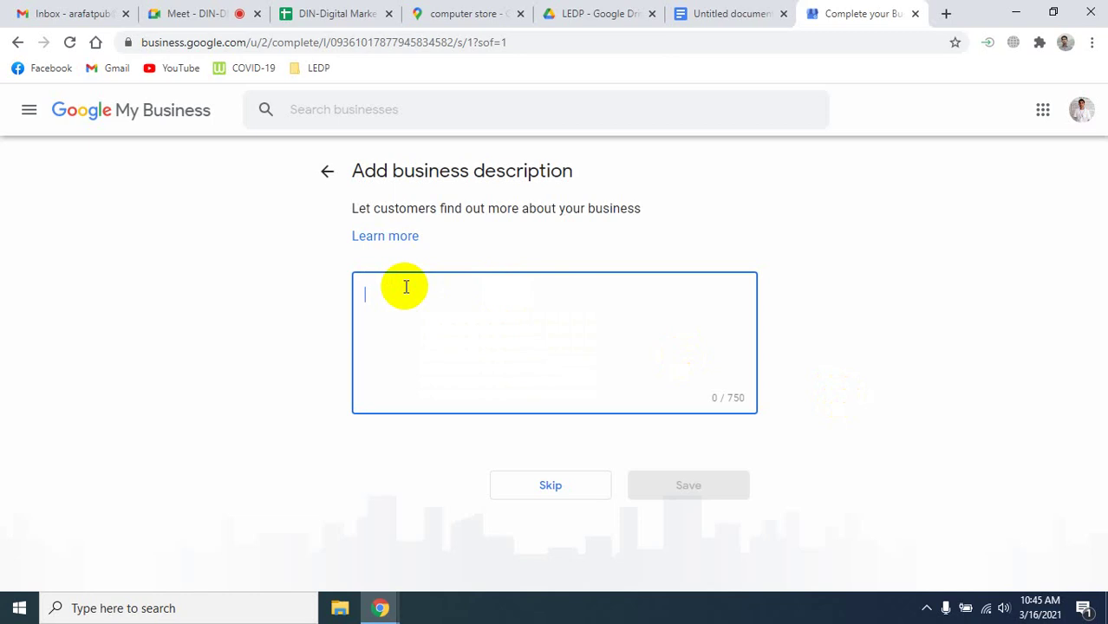
click(943, 14)
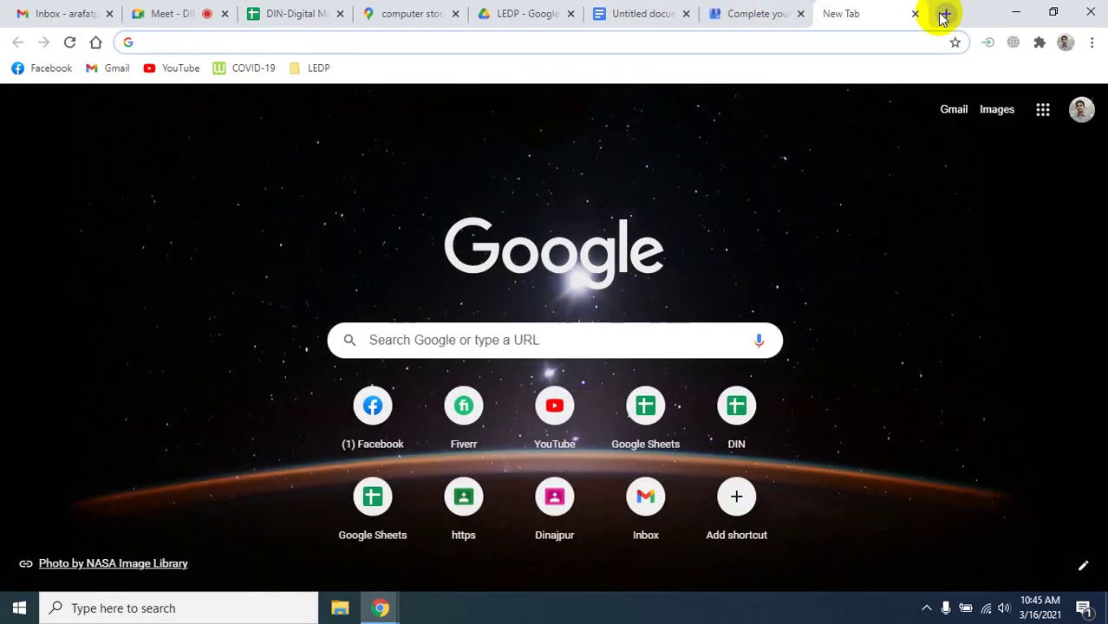
Search Google for lorem ipsum, copy the snippet paragraph, and return to the Business tab.
text(lo)
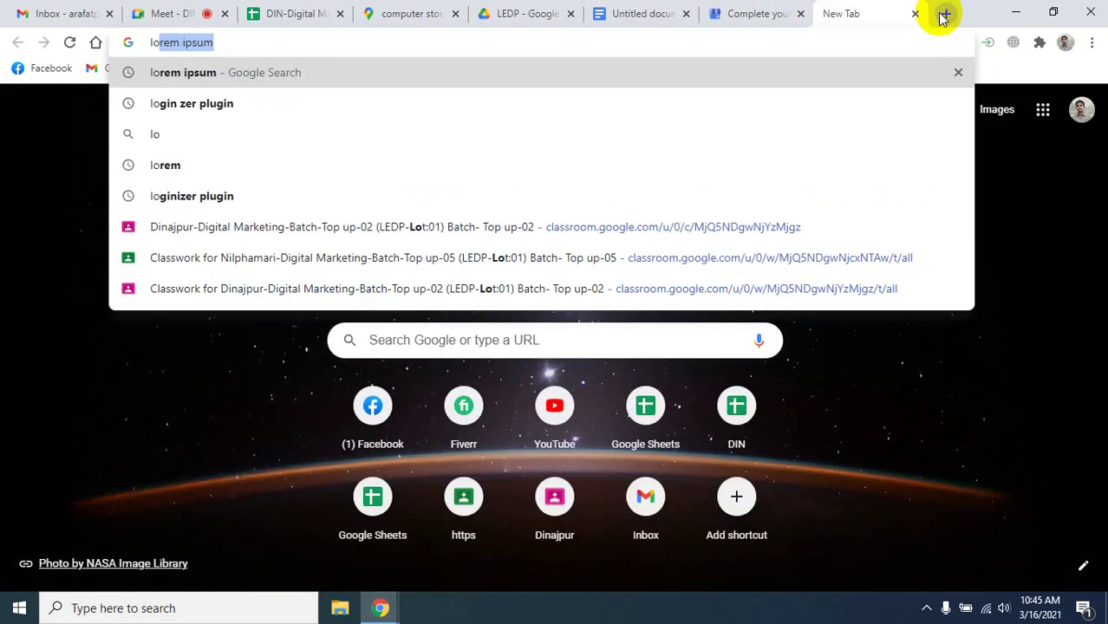
key(Return)
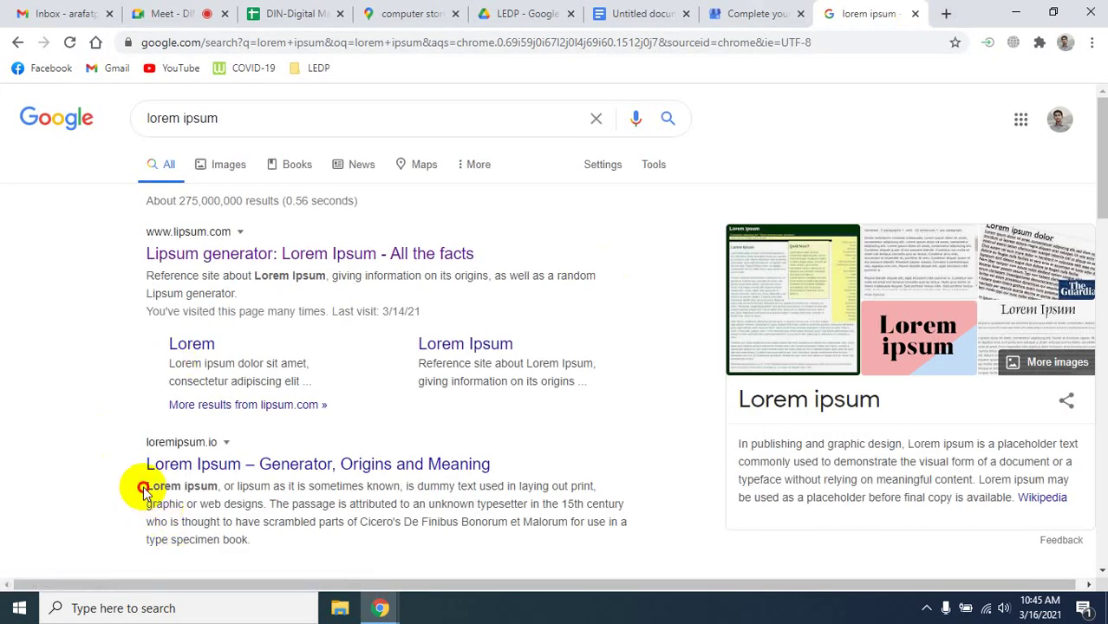
drag(146, 486, 297, 521)
right_click(299, 520)
click(347, 431)
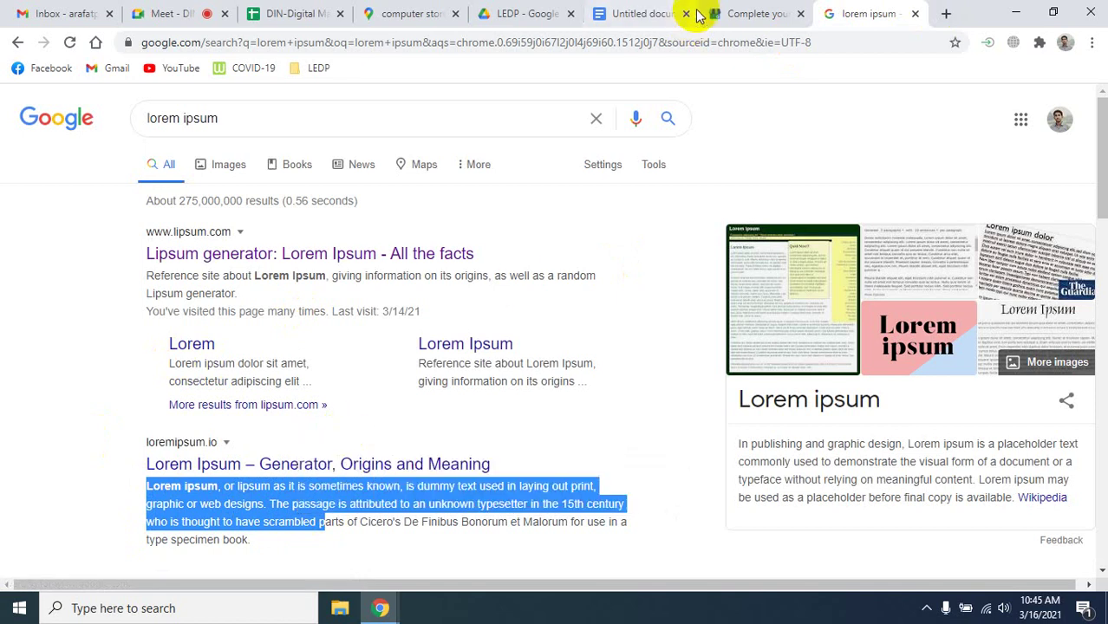
click(738, 10)
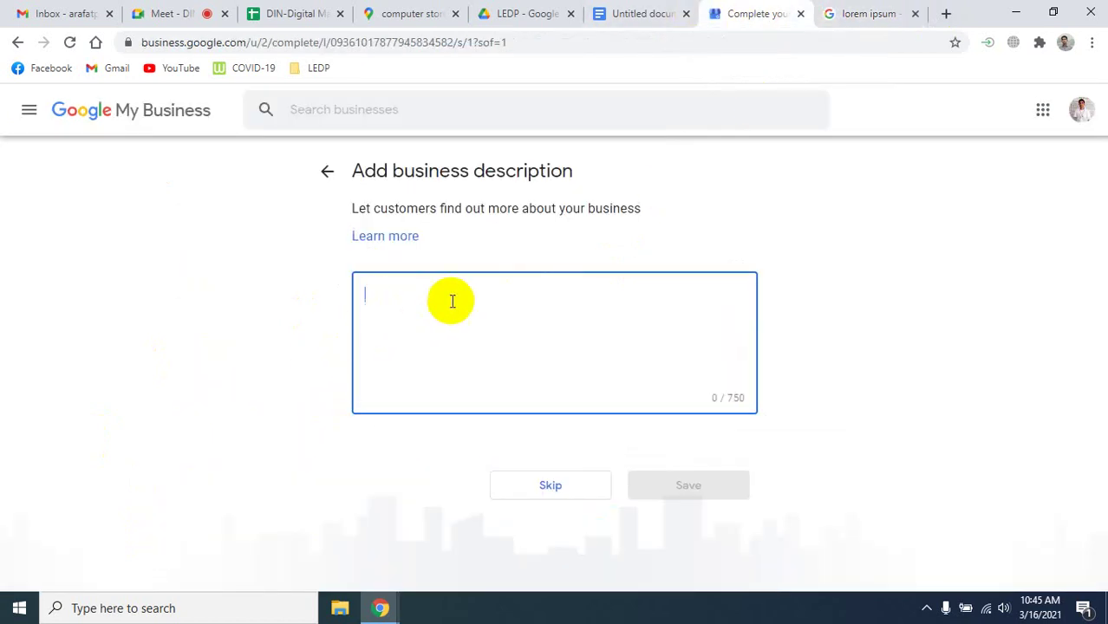
Paste the 218-character Lorem ipsum paragraph as the business description and save it.
key(ctrl+v)
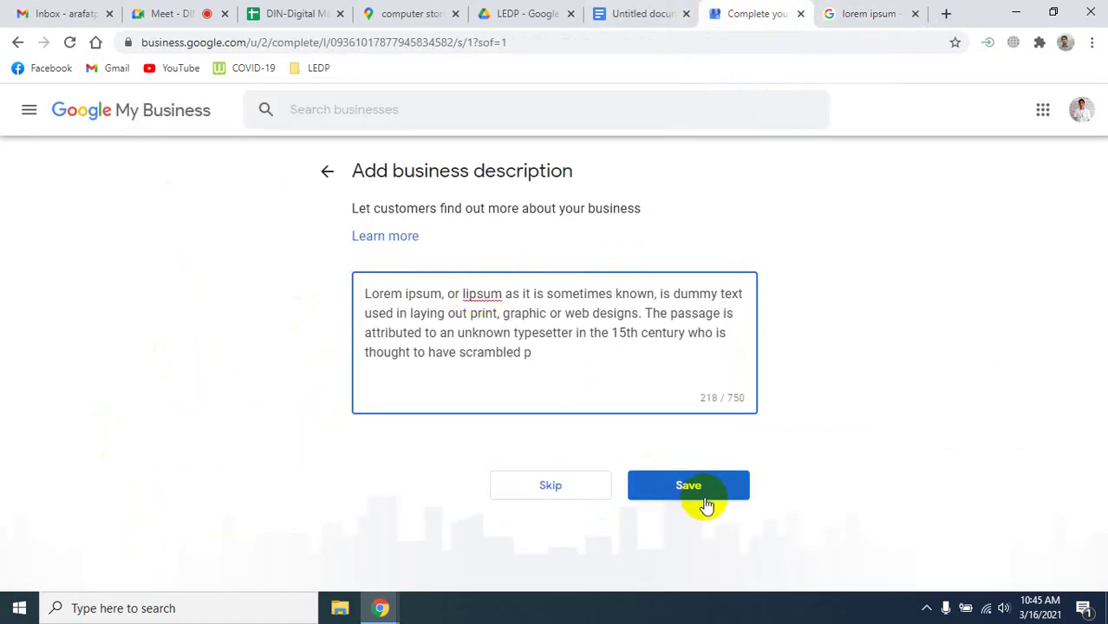
click(693, 500)
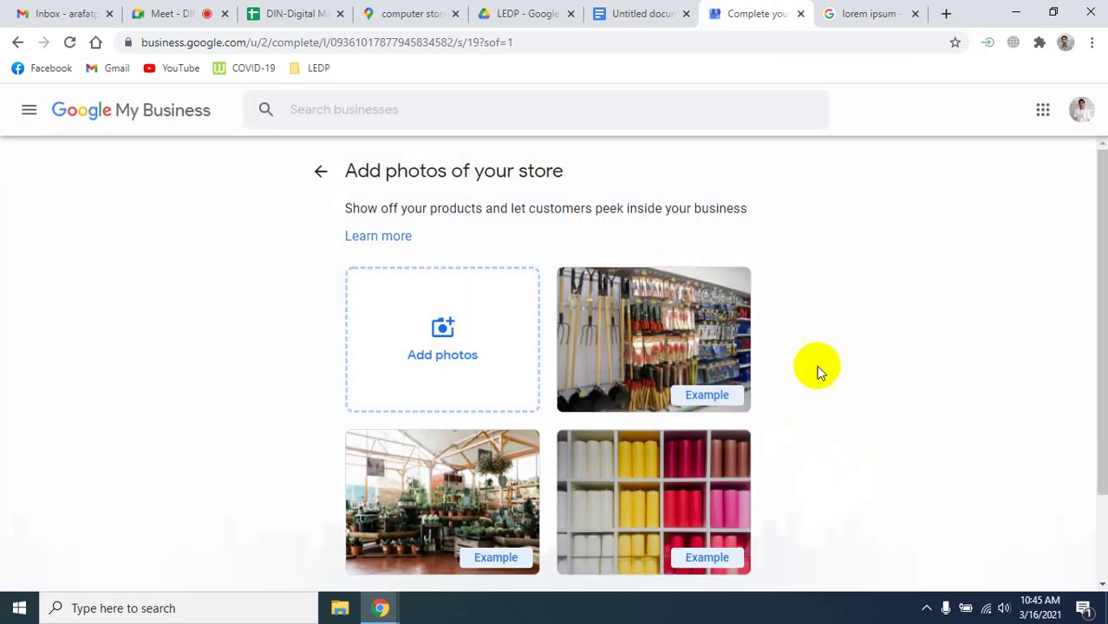
Upload the laptop image images.jpg as a store photo and continue past the photos step.
click(426, 329)
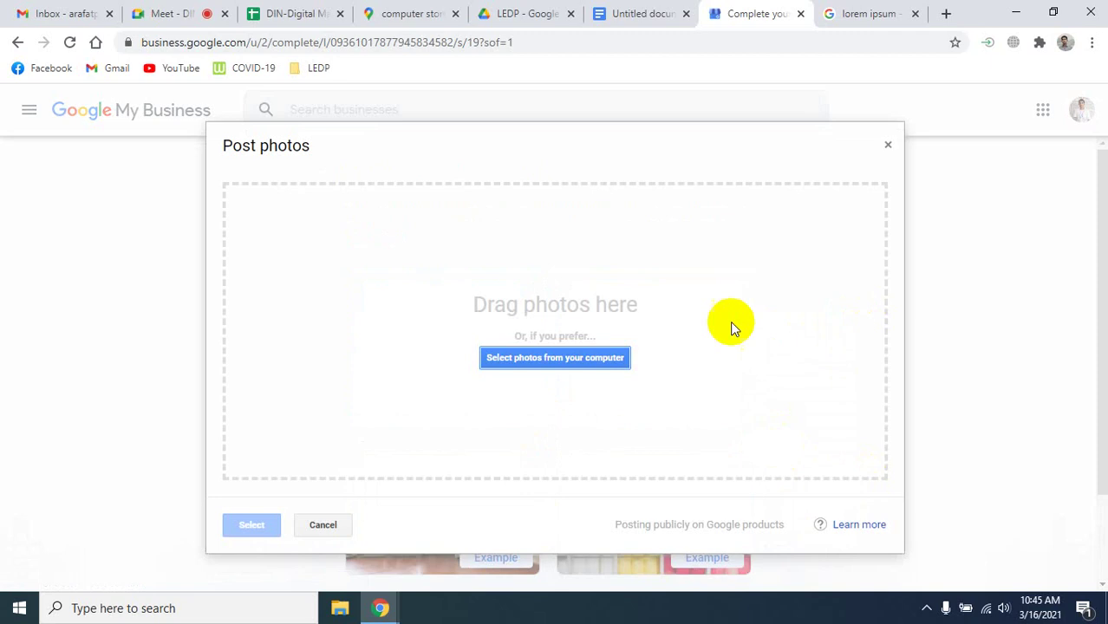
click(582, 368)
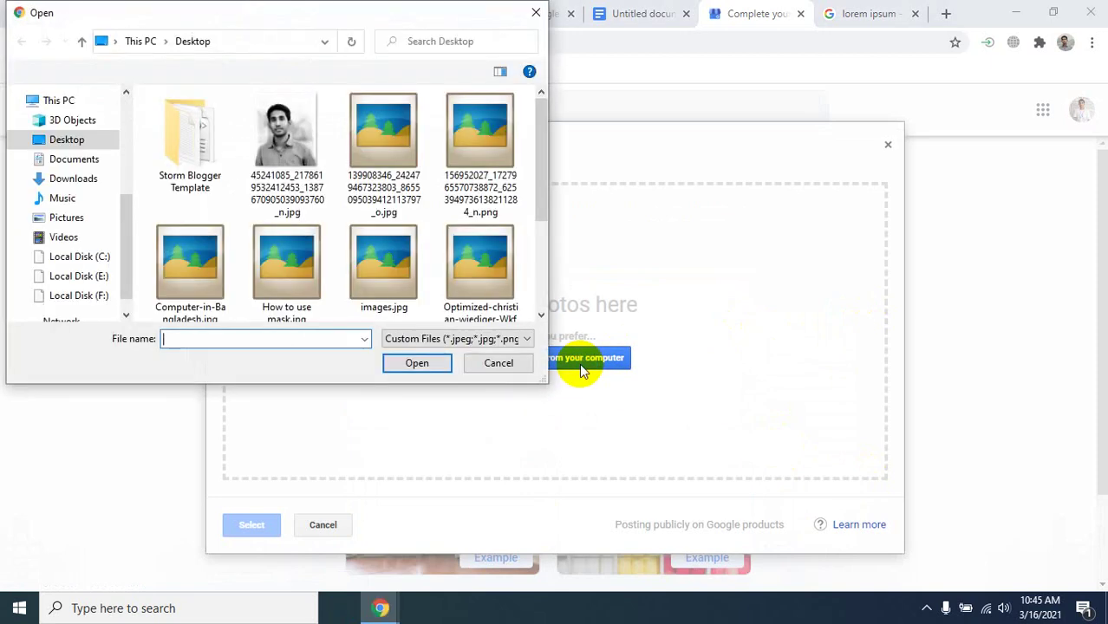
click(364, 282)
click(416, 364)
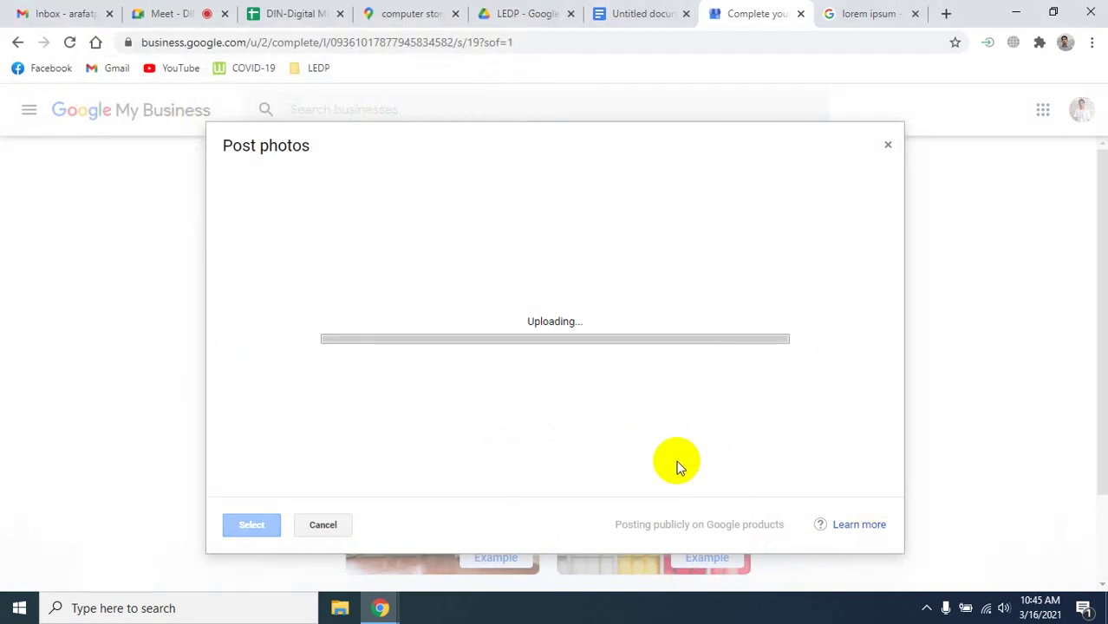
click(271, 520)
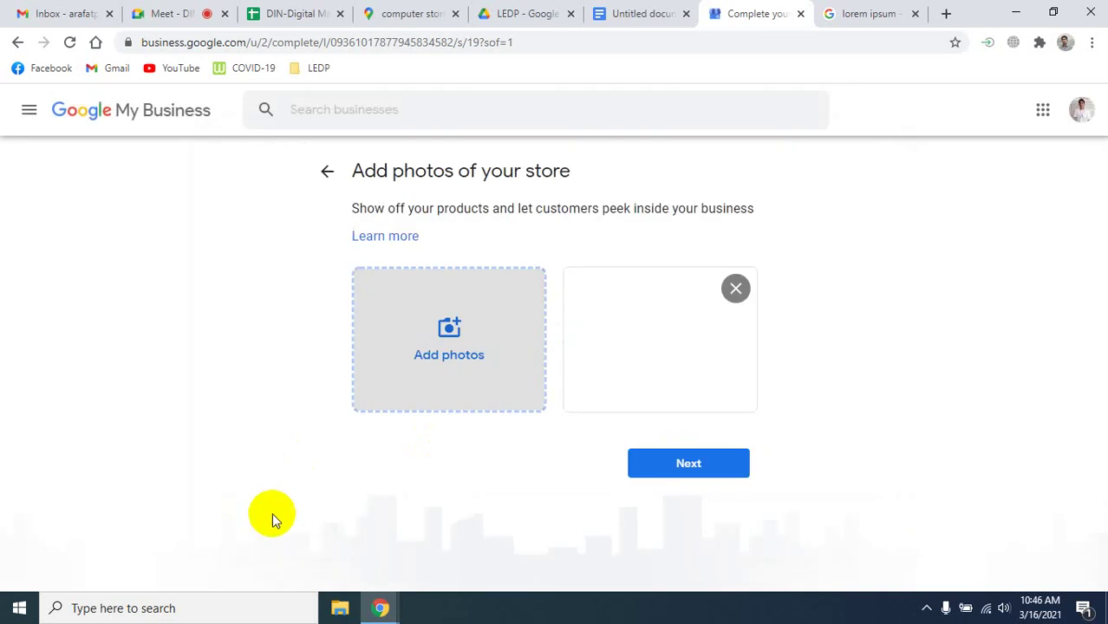
click(688, 466)
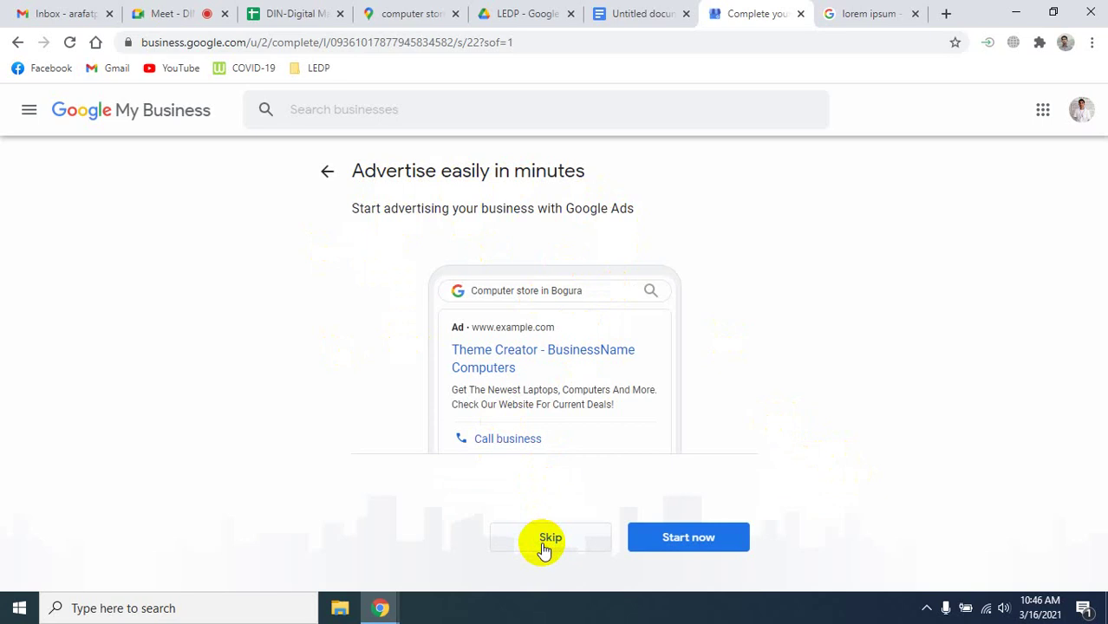
Skip the Google Ads offer and continue to the Theme Creator dashboard.
click(543, 541)
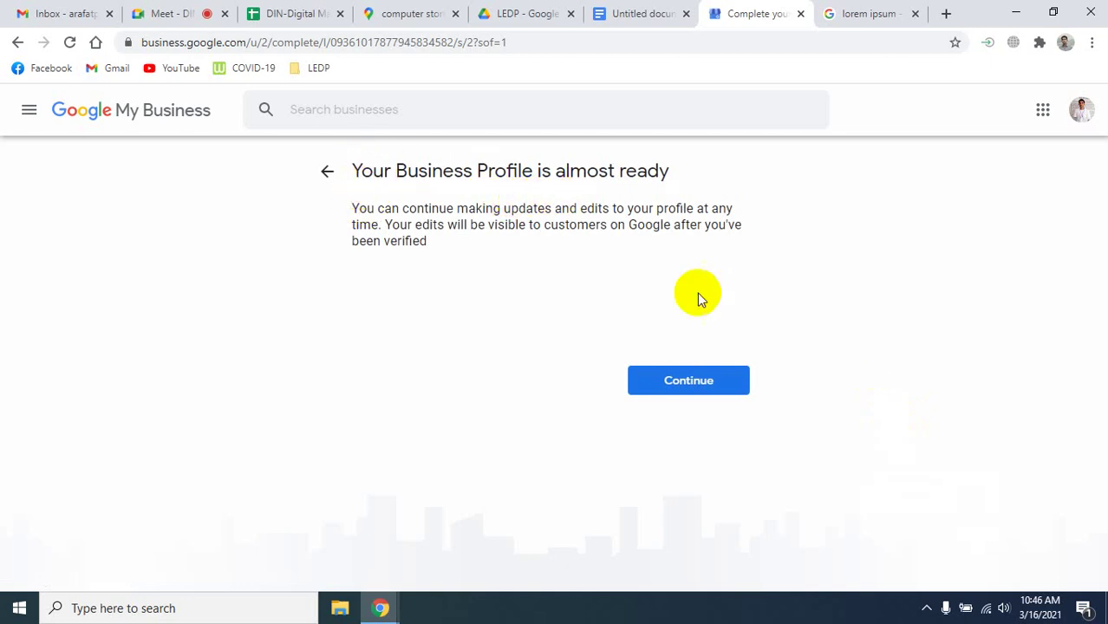
click(698, 386)
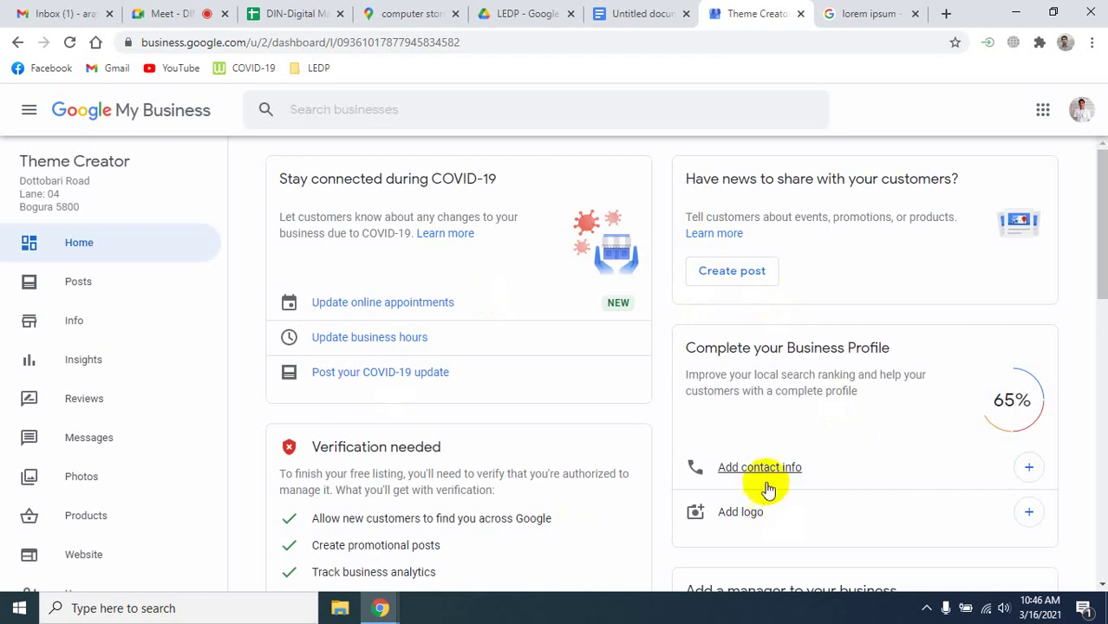
Dismiss the setup feedback survey on the Theme Creator dashboard.
scroll(623, 415, down, 1)
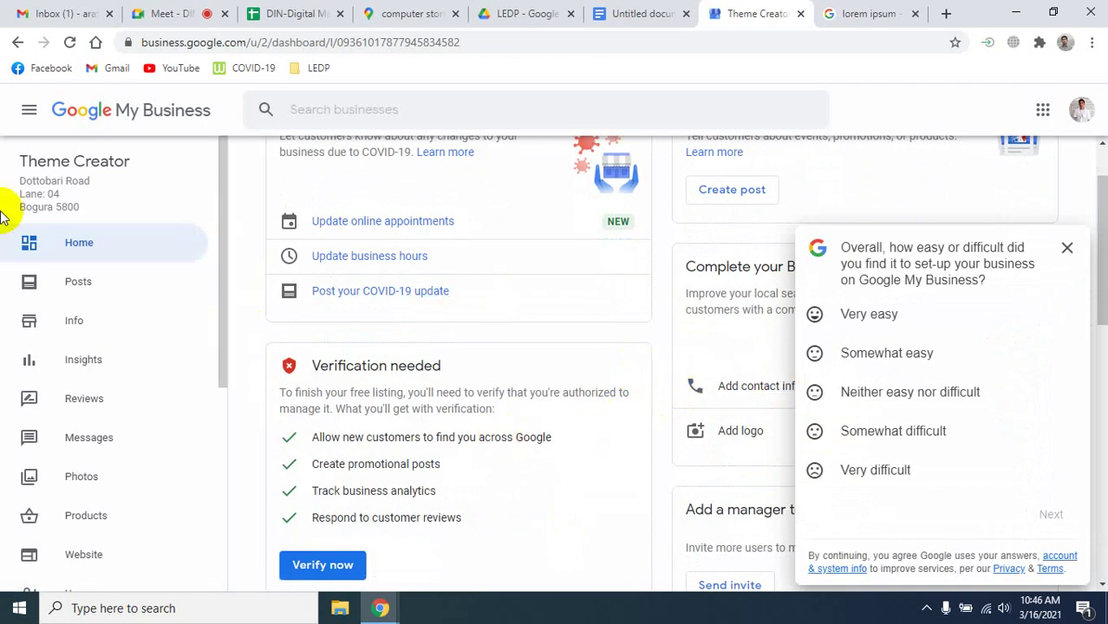
click(1067, 248)
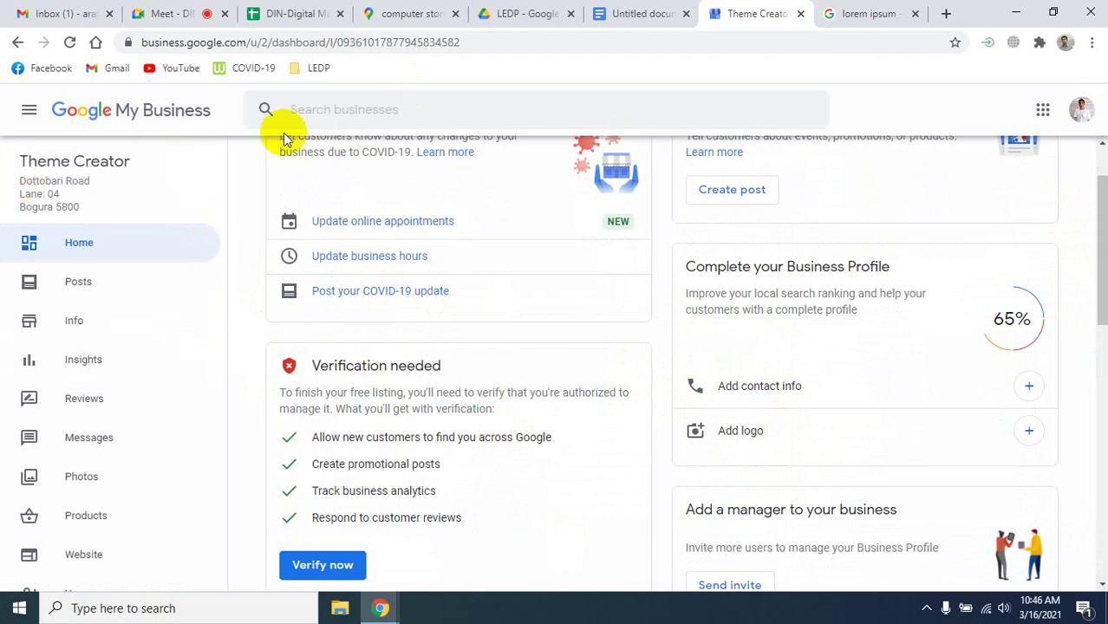
scroll(516, 494, down, 2)
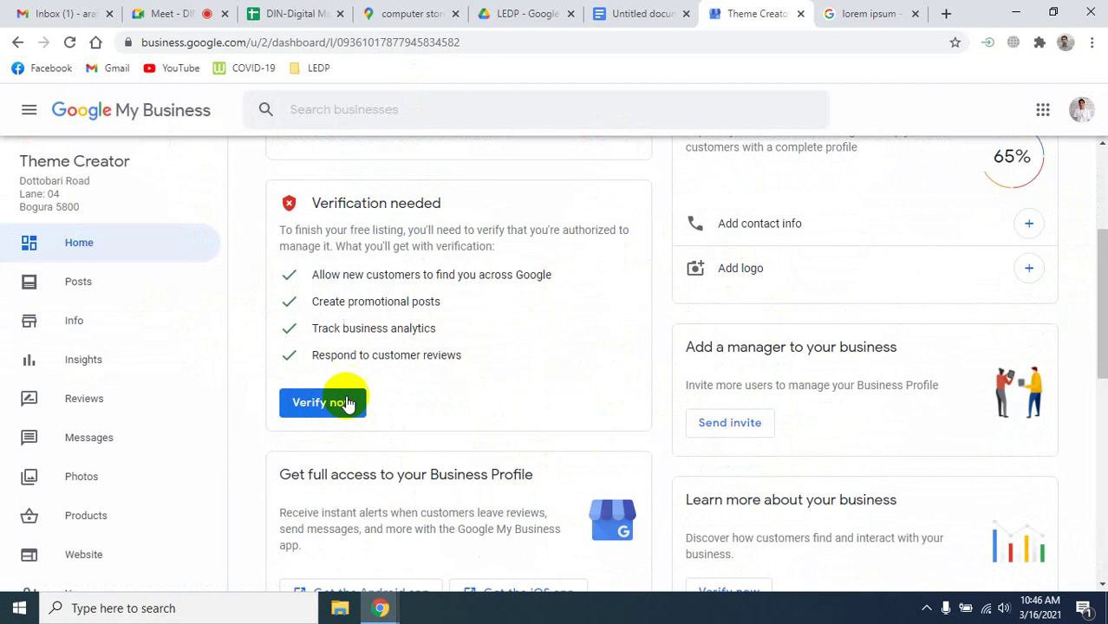
Look over the dashboard cards, then go to the listing's Reviews page.
scroll(475, 495, up, 3)
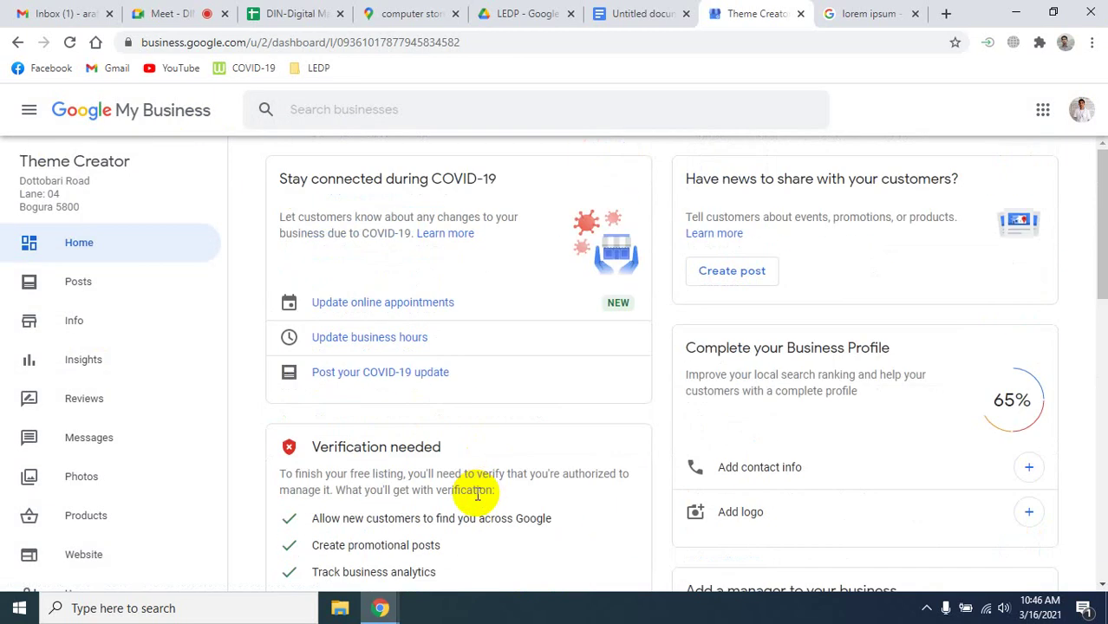
scroll(394, 485, down, 1)
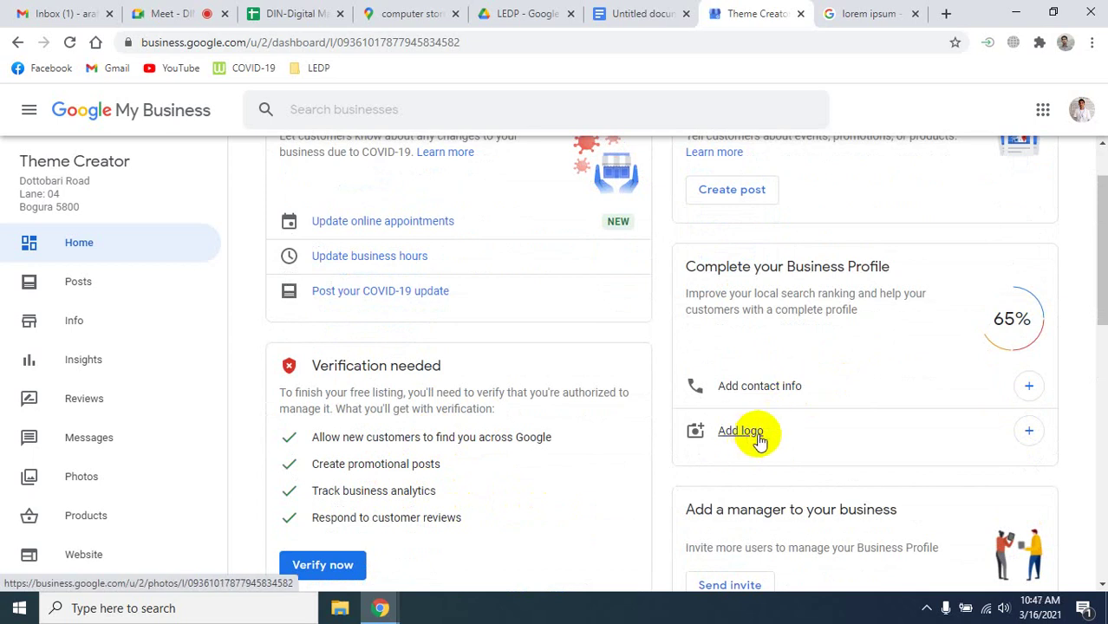
scroll(756, 435, up, 1)
scroll(761, 438, down, 5)
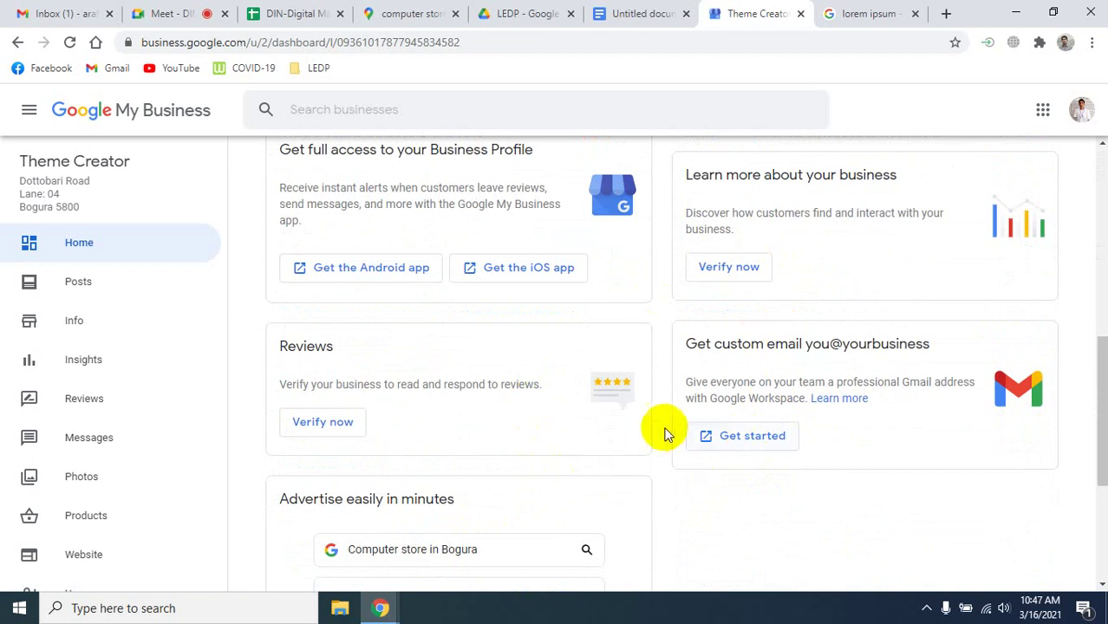
scroll(663, 428, down, 3)
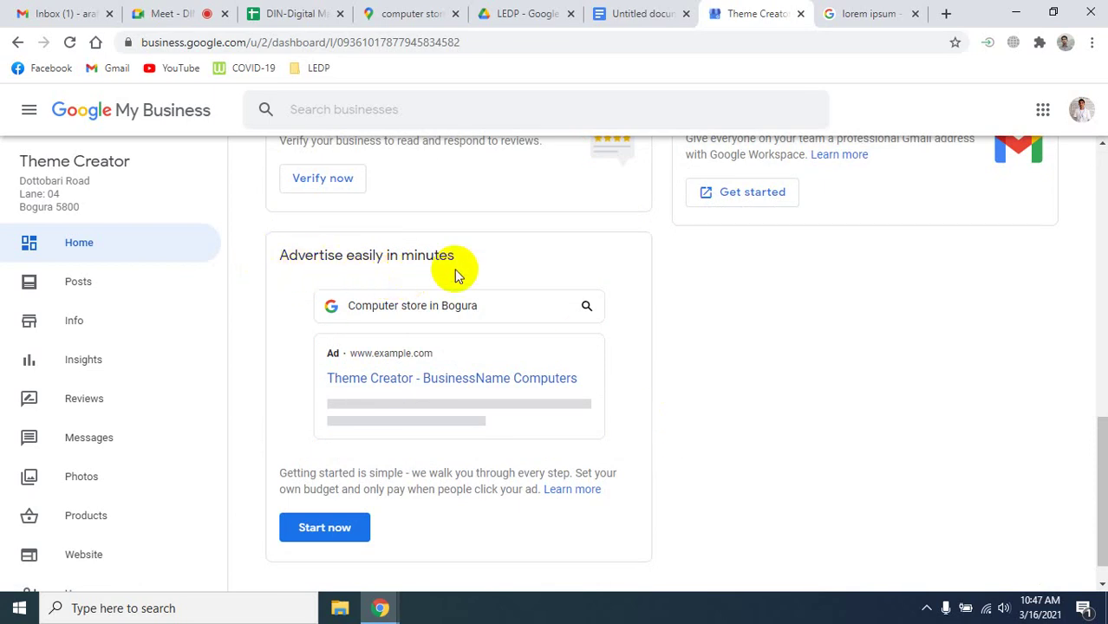
scroll(749, 459, up, 5)
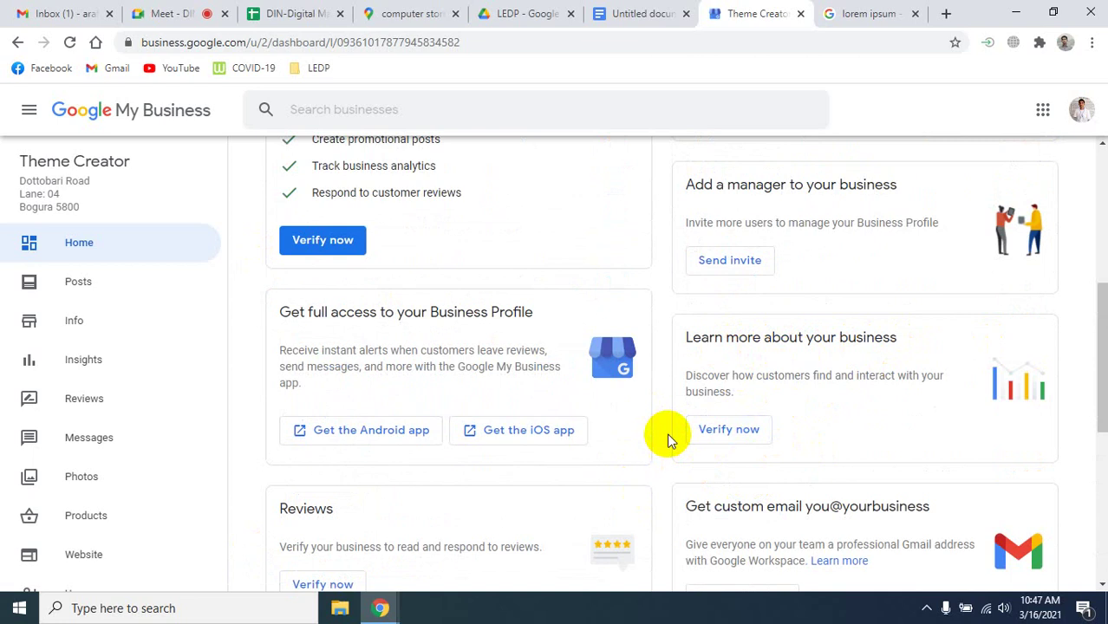
scroll(667, 435, up, 5)
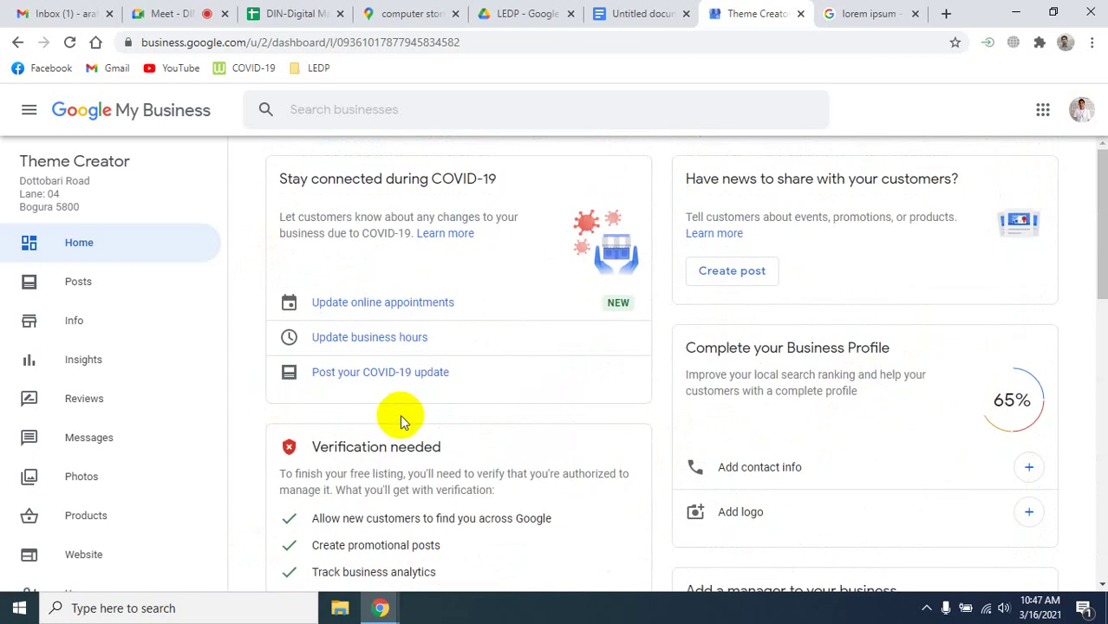
click(84, 398)
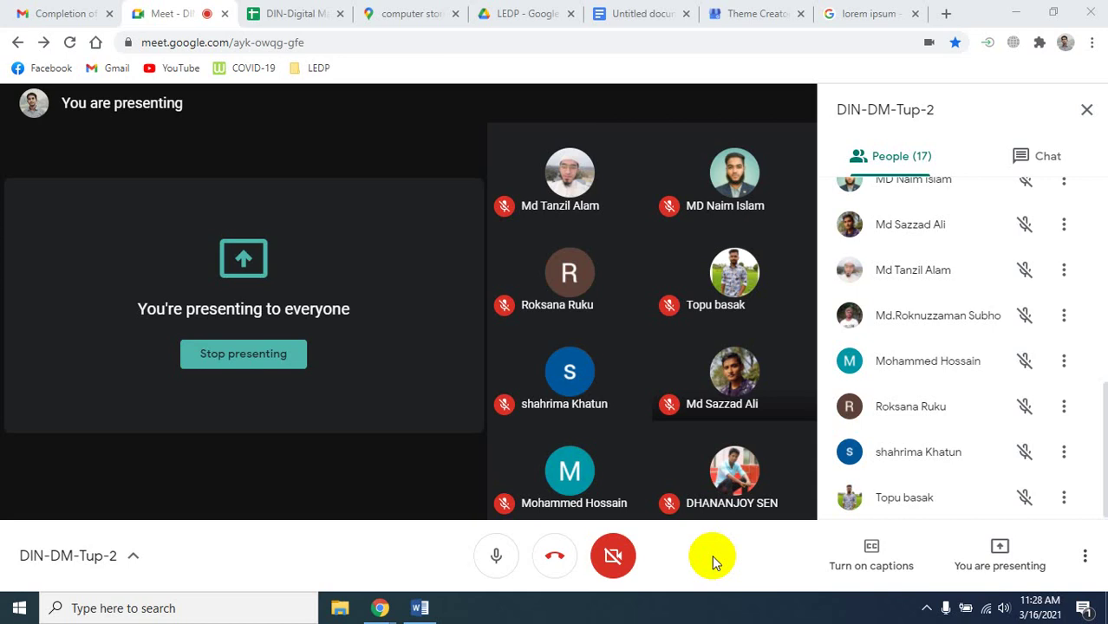
Switch to the Untitled Google Docs document with the 'Signals that matters Local Search' list.
click(640, 13)
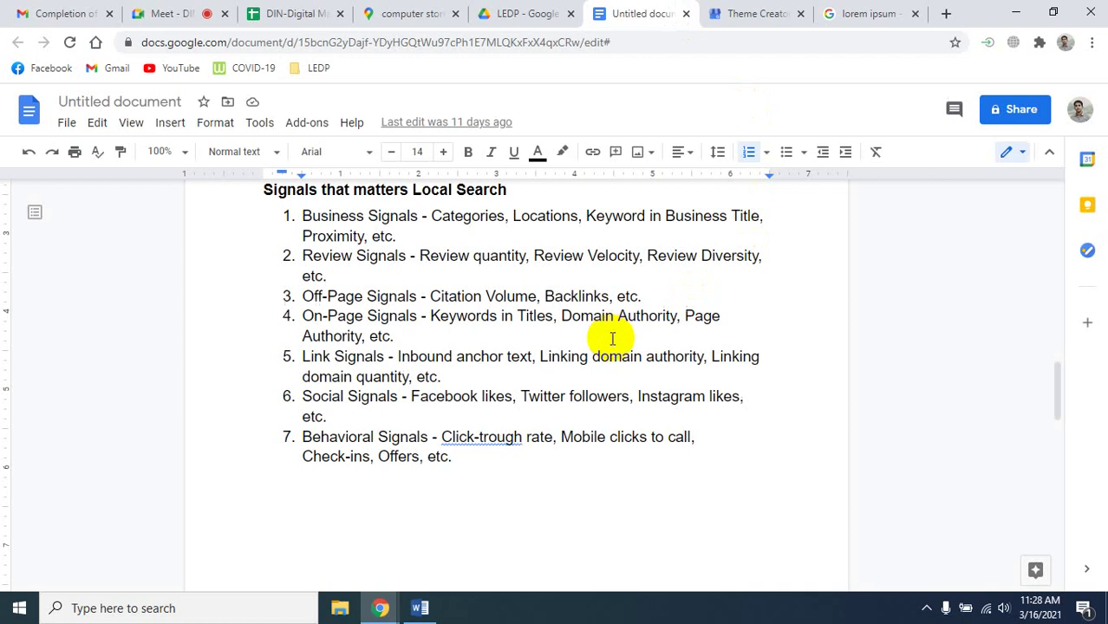
scroll(612, 343, up, 15)
scroll(613, 351, down, 2)
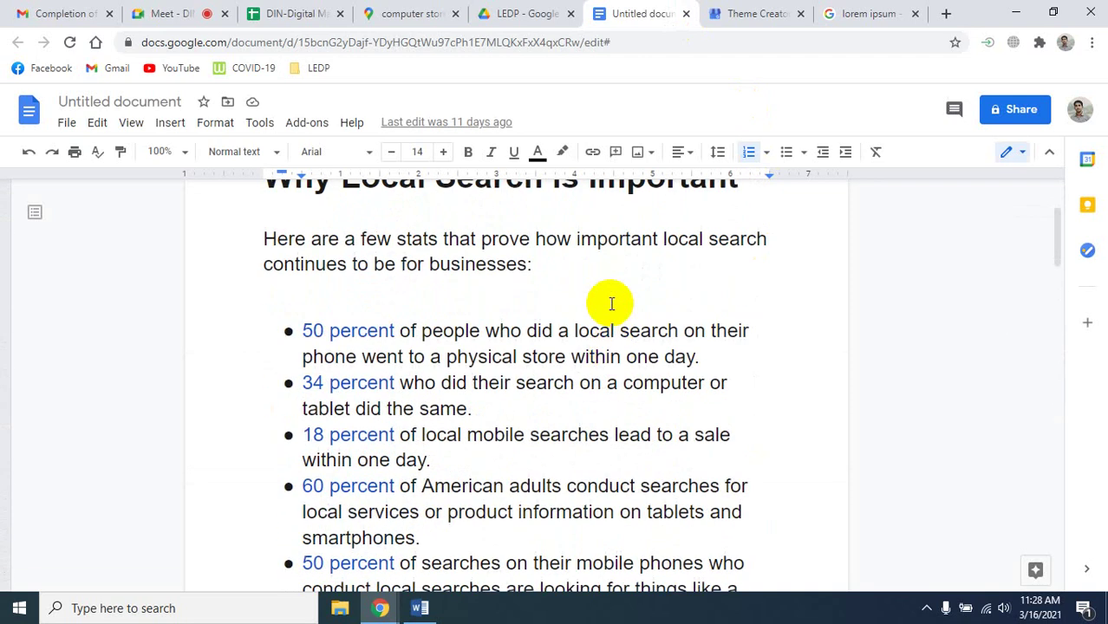
scroll(608, 303, up, 1)
scroll(571, 320, down, 13)
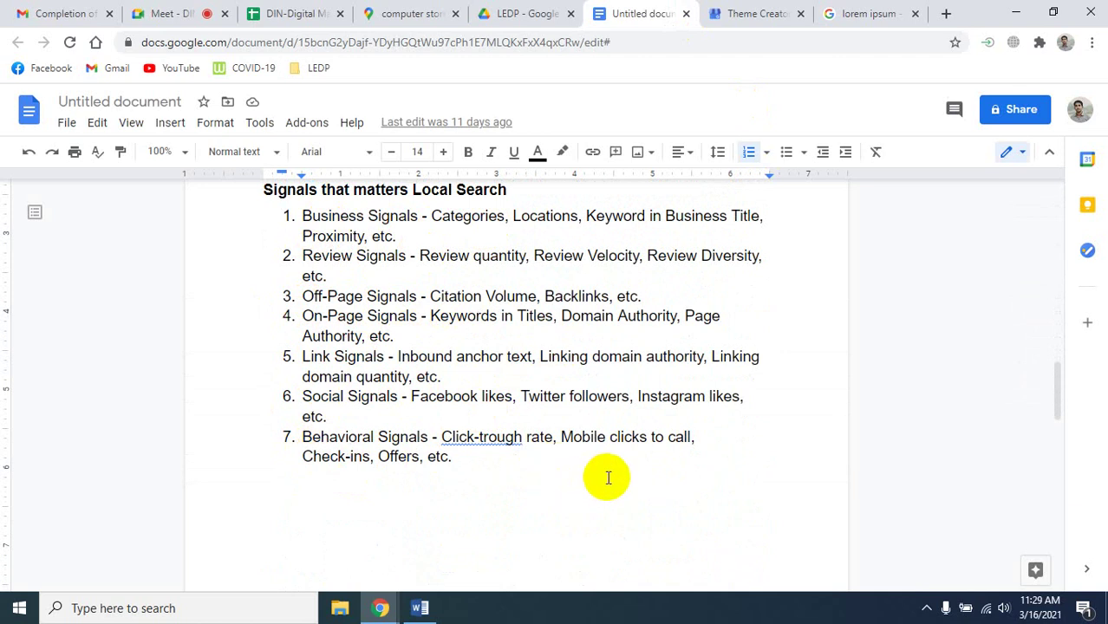
scroll(607, 477, up, 1)
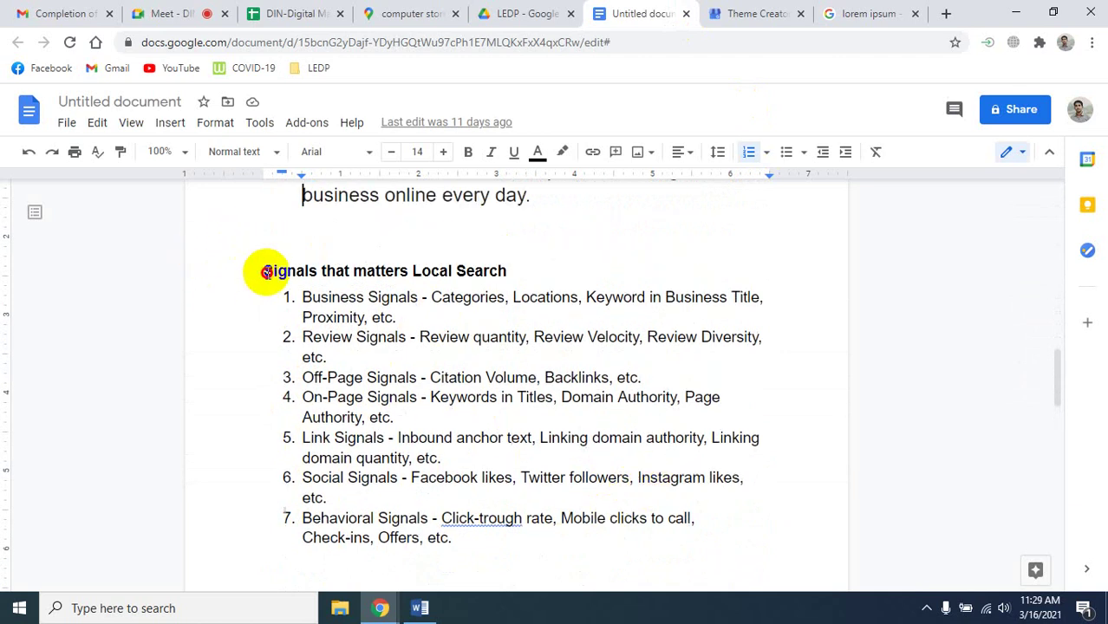
drag(264, 267, 623, 547)
click(778, 534)
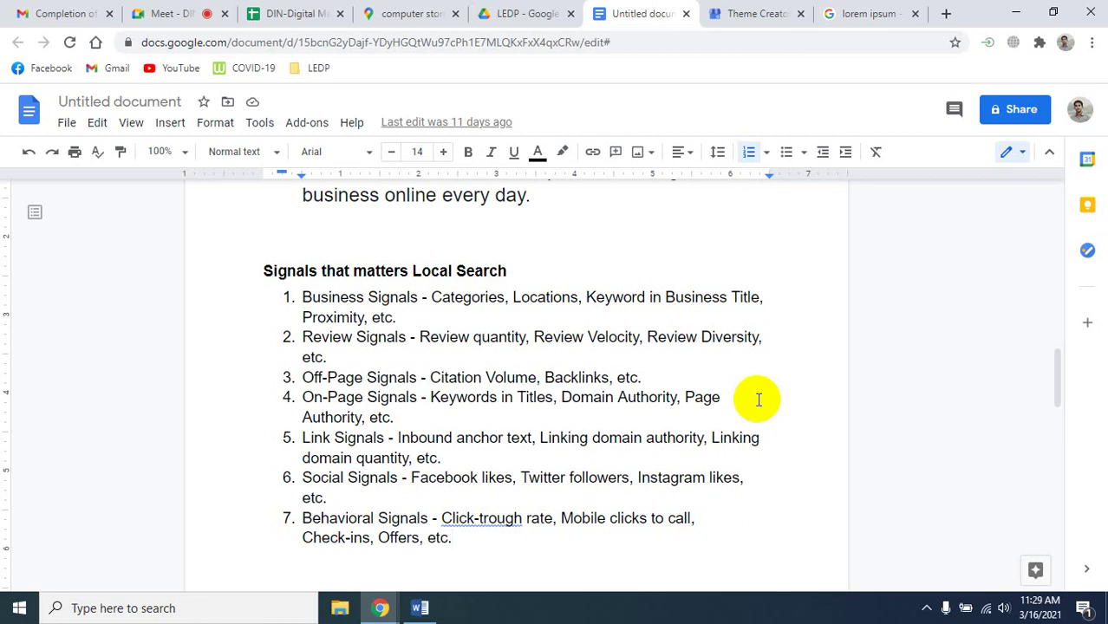
Replace the lorem ipsum query with a Google search for 'computer shop'.
click(871, 13)
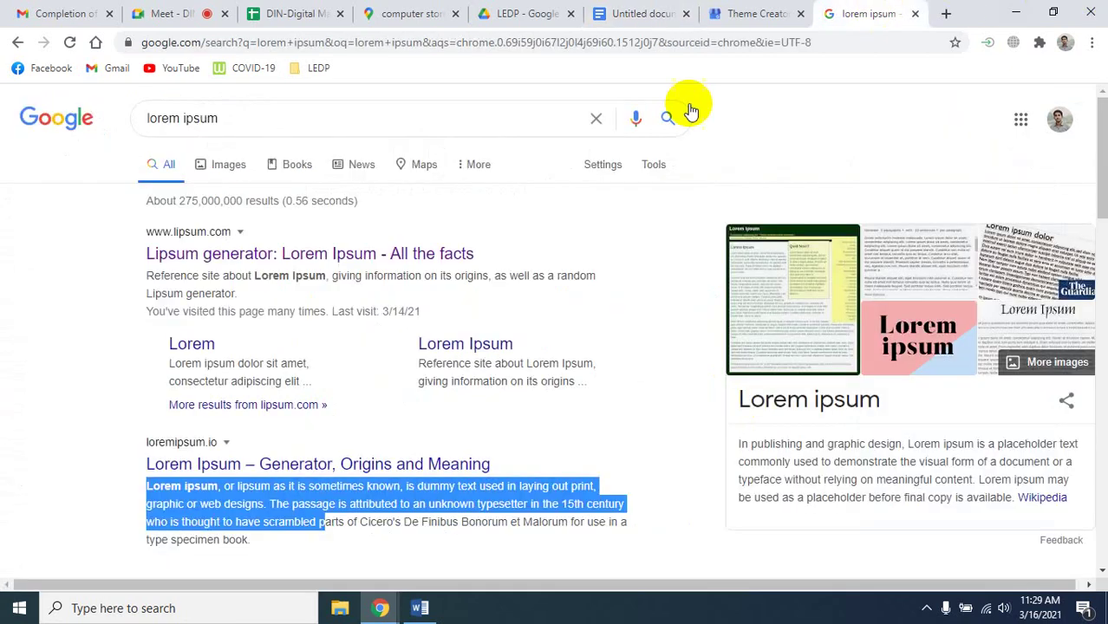
click(281, 124)
triple_click(282, 124)
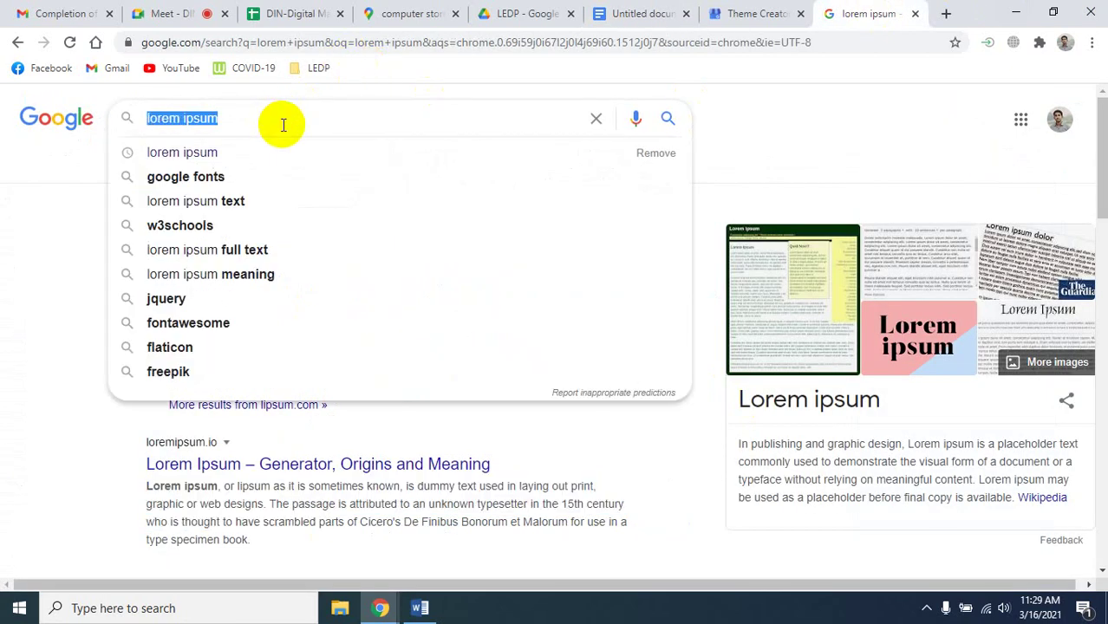
text(comp)
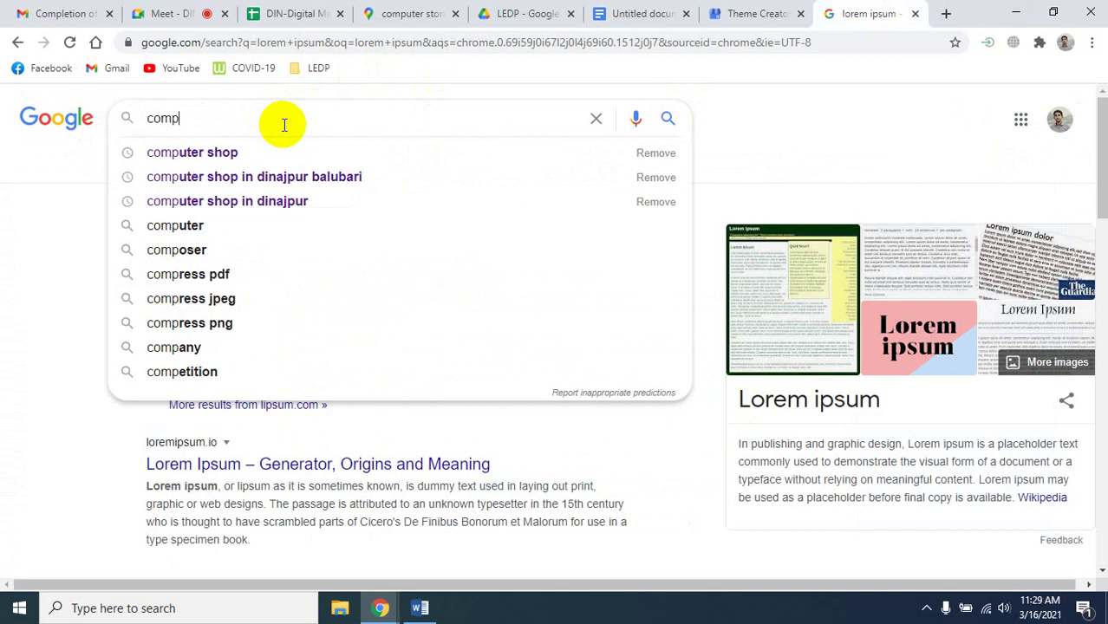
key(Down)
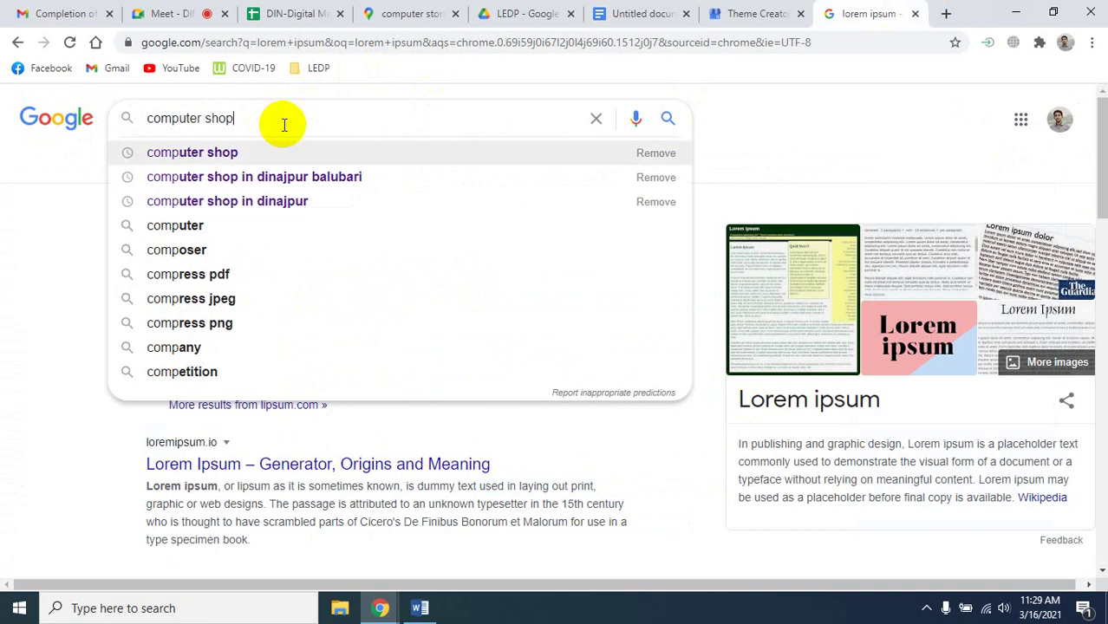
key(Return)
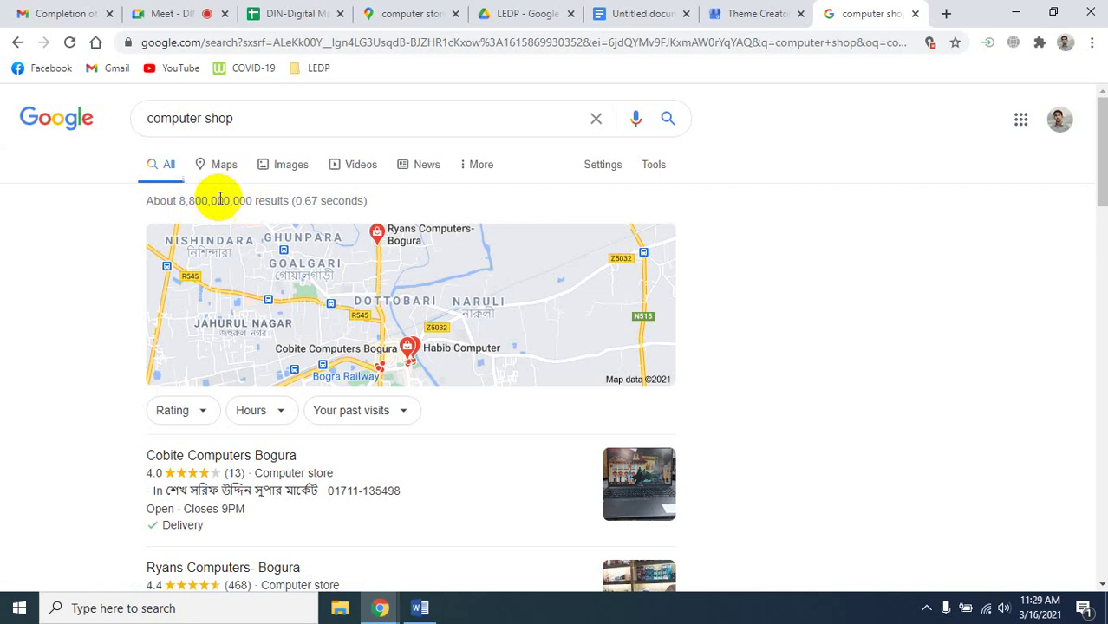
Highlight the 8,800,000,000 result count and look over the Bogura computer store map.
drag(178, 202, 252, 202)
click(251, 202)
scroll(345, 255, down, 3)
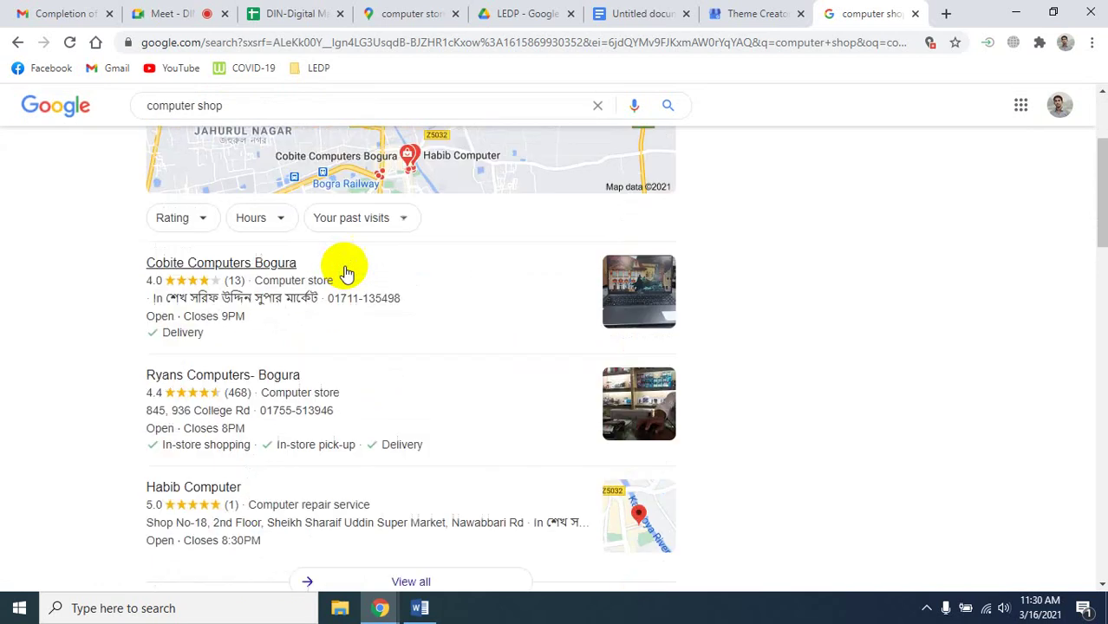
scroll(330, 225, up, 3)
click(281, 118)
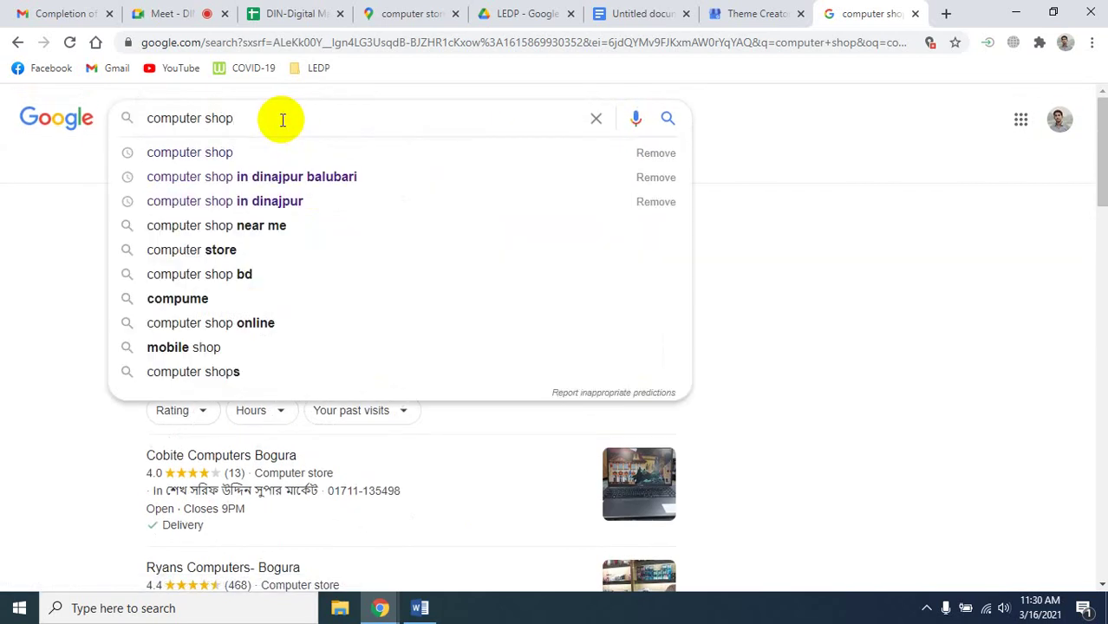
Search 'computer shop in dinajpur balubari' from autocomplete, showing LAPTOP HOUSE Dinajpur first.
click(256, 201)
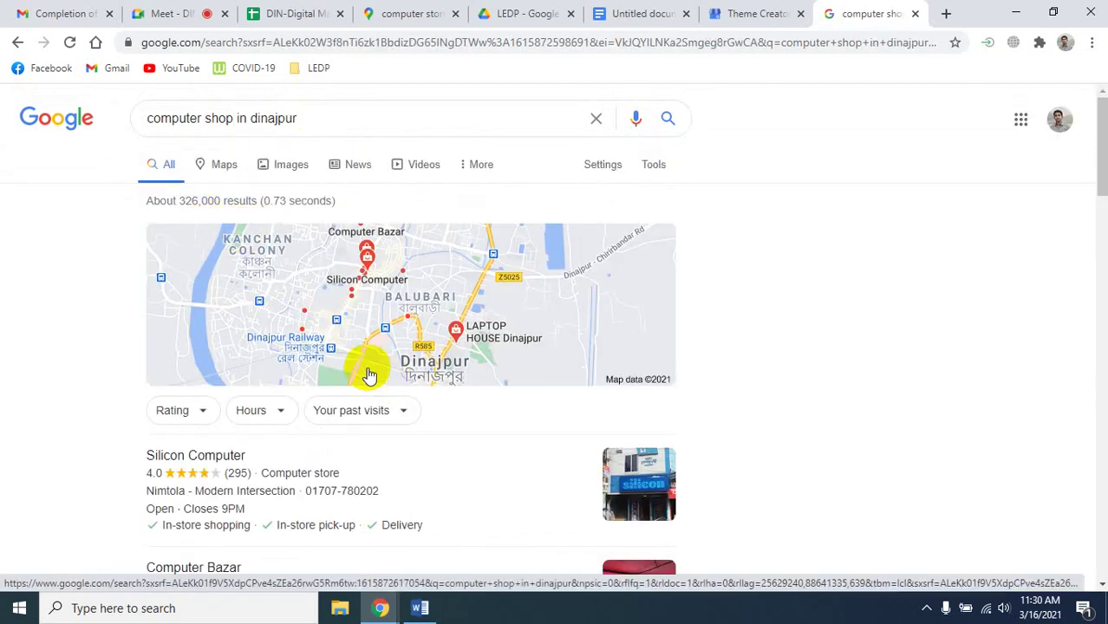
click(331, 118)
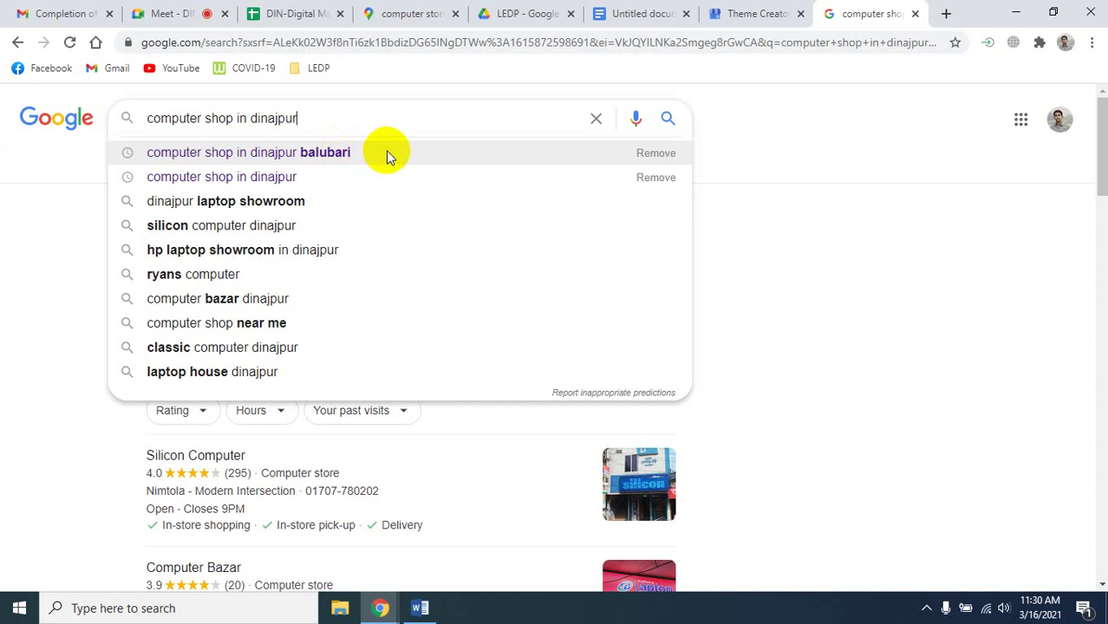
click(386, 153)
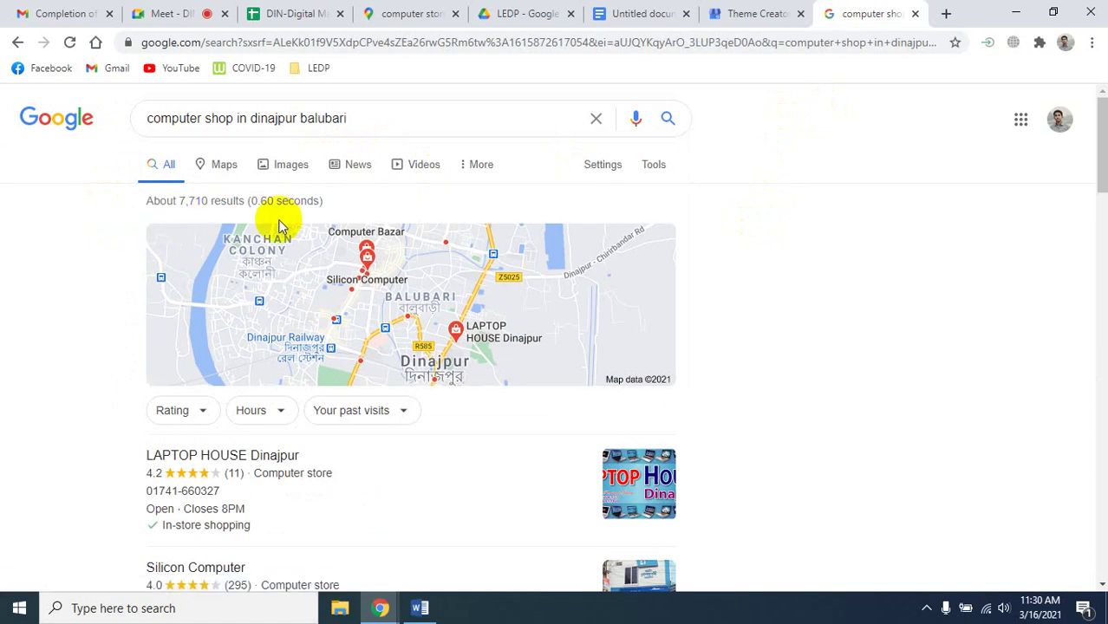
click(368, 121)
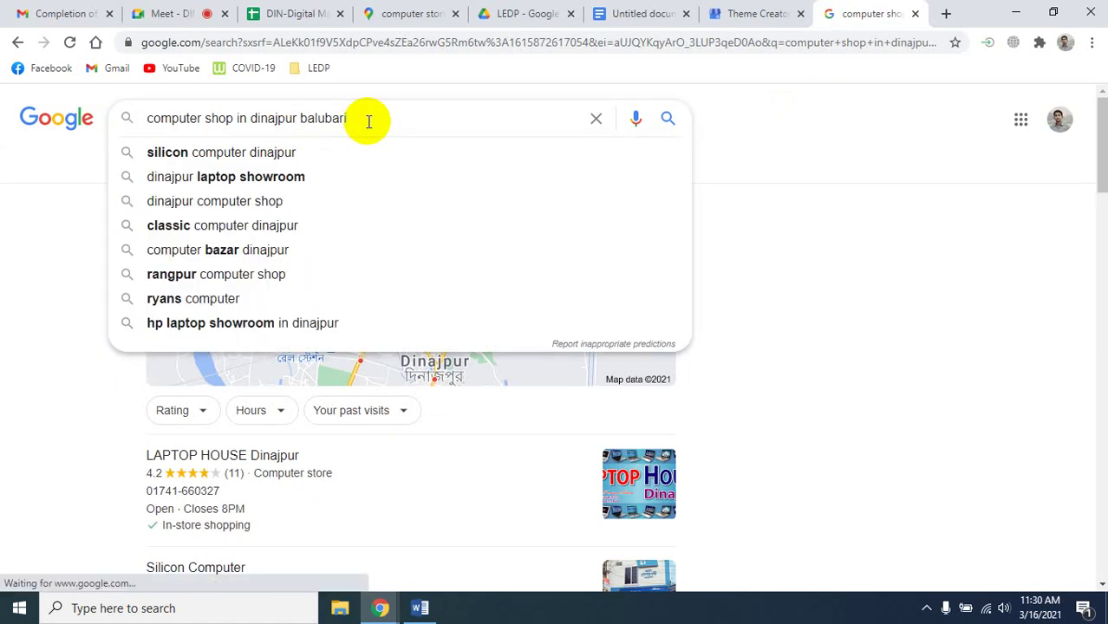
click(802, 131)
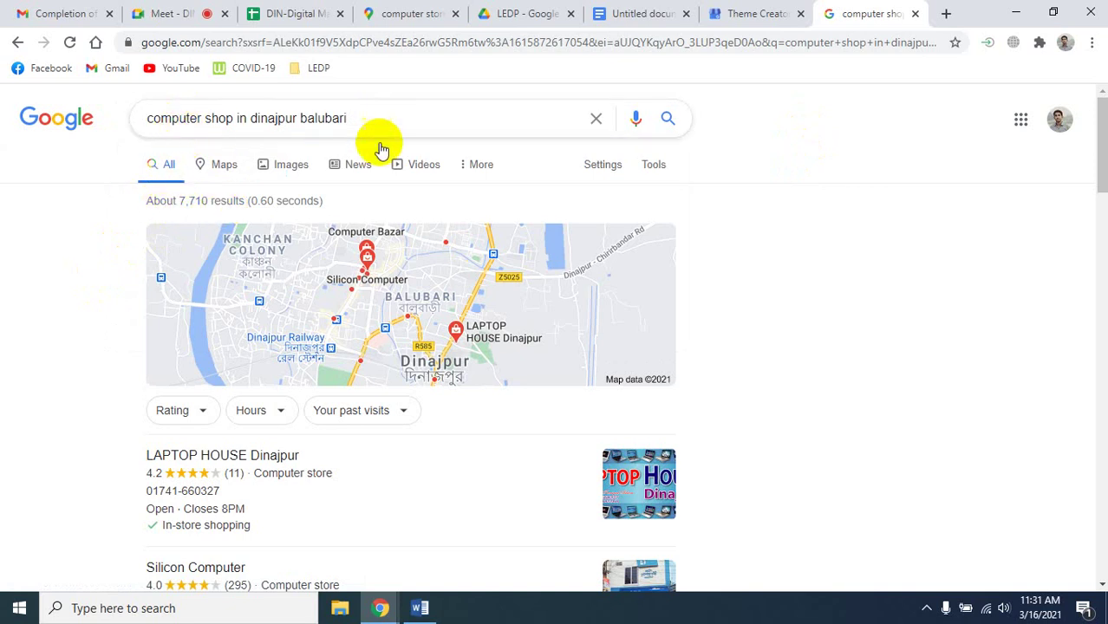
click(364, 124)
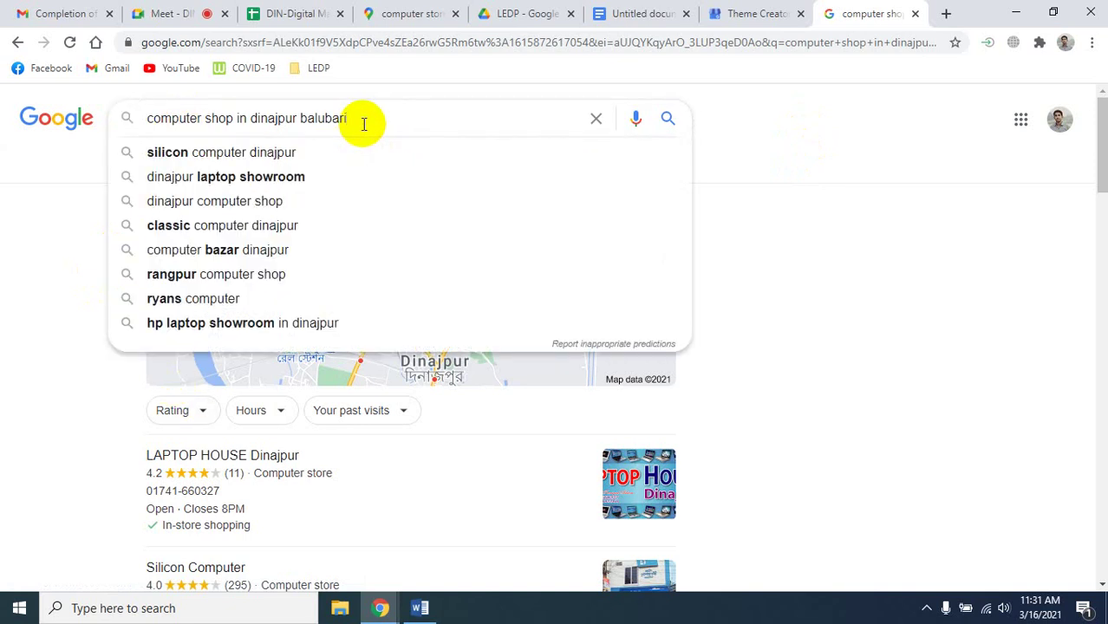
Search the exact phrase "computer shop in dinajpur balubari" in double quotes.
text(")
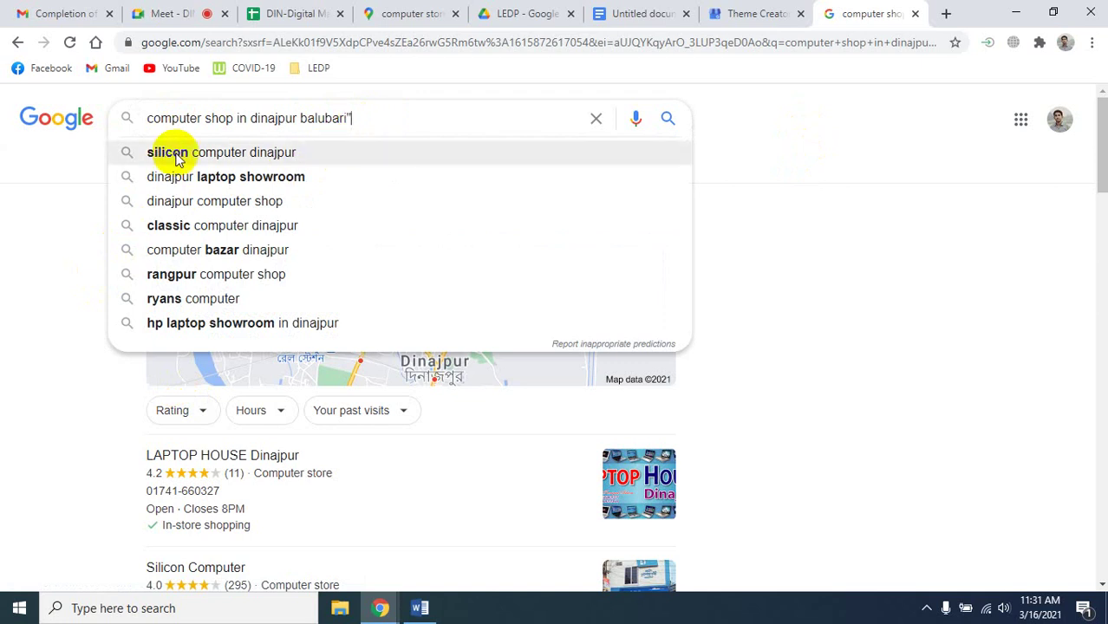
click(141, 118)
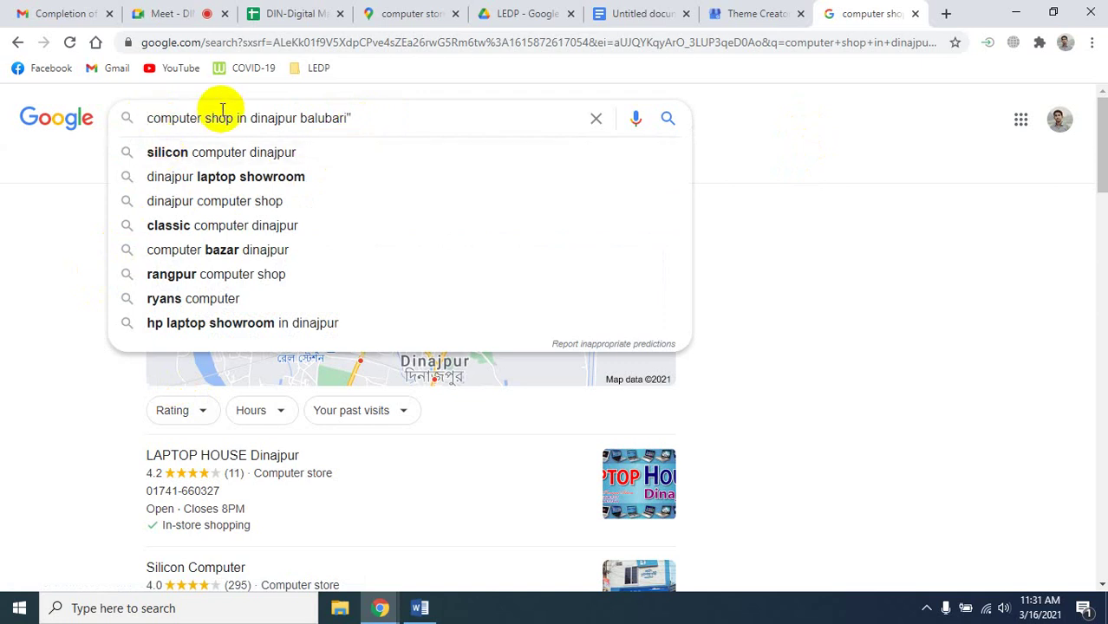
text(")
key(Return)
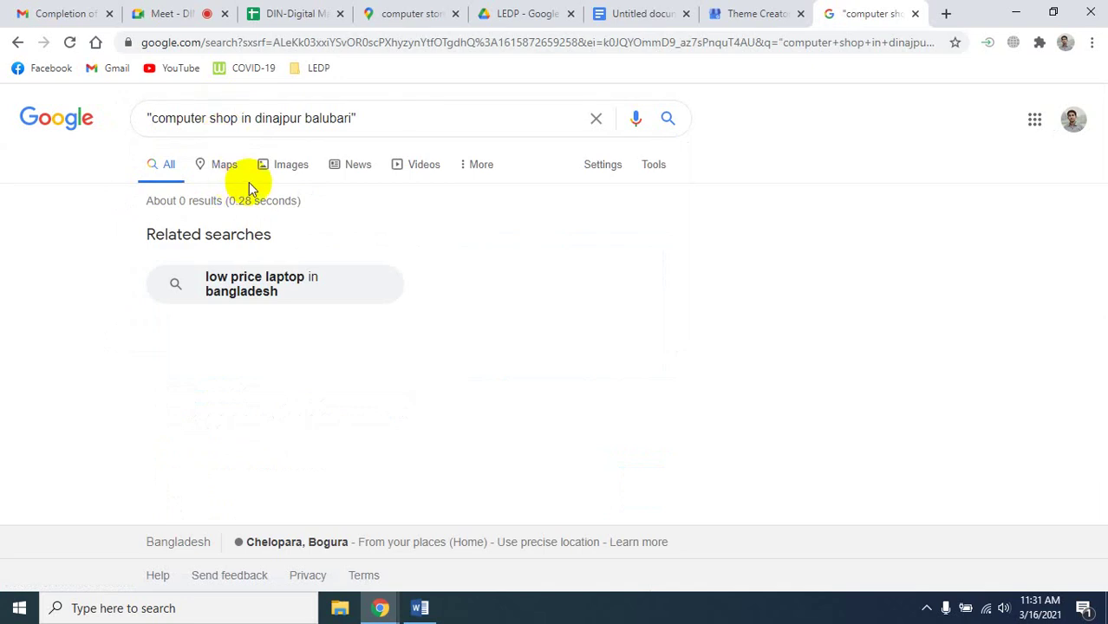
Remove 'balubari' from the quoted query and rerun it, bringing up Silicon Computer.
click(358, 119)
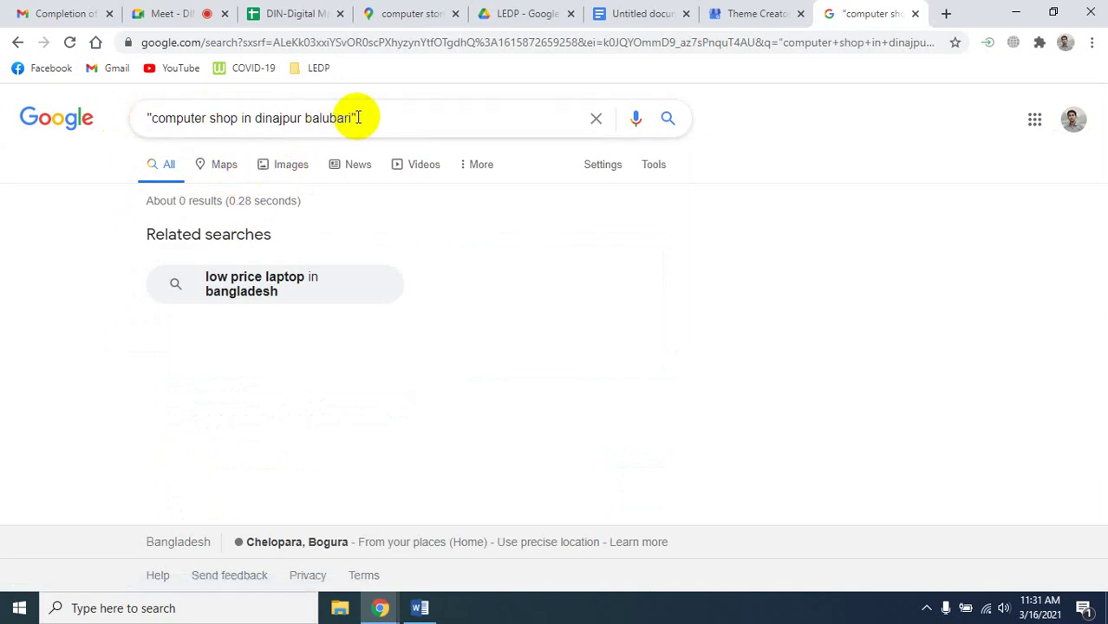
click(379, 121)
key(BackSpace)
key(BackSpace)
key(BackSpace)
key(BackSpace)
key(BackSpace)
key(BackSpace)
key(BackSpace)
key(BackSpace)
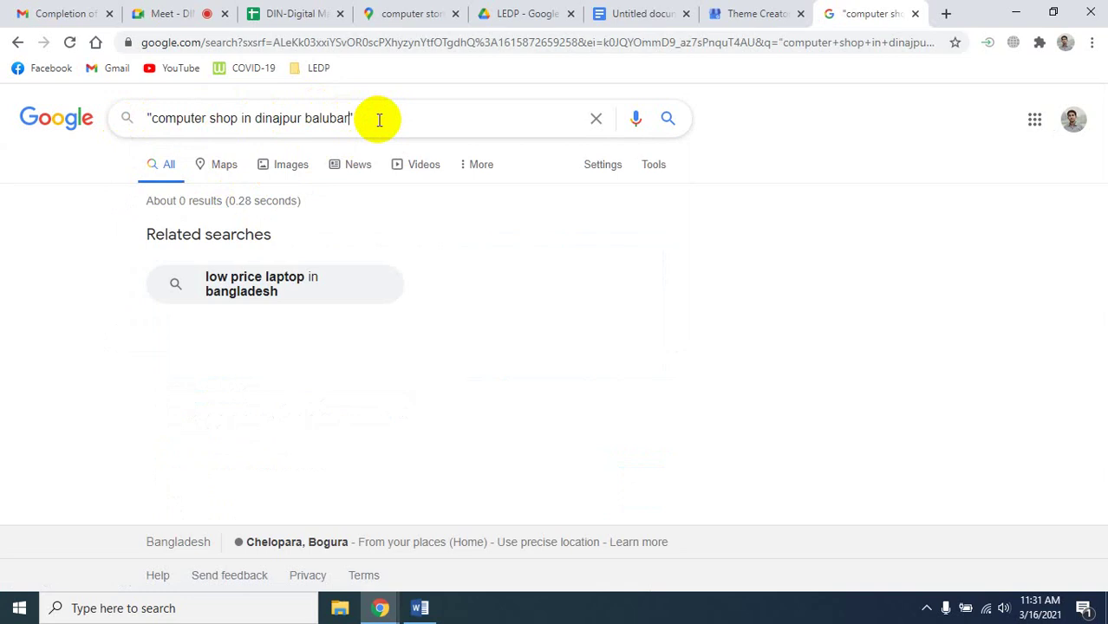
key(BackSpace)
key(Return)
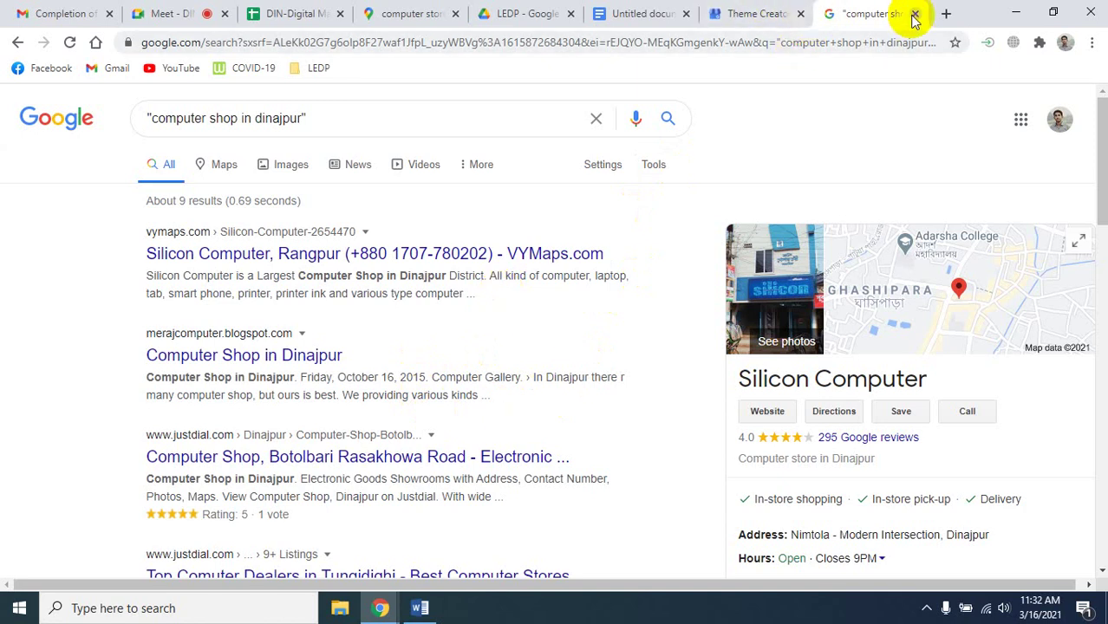
Search 'google my business' and open the 'Google My Business - Drive Customer Engagement' result.
click(386, 50)
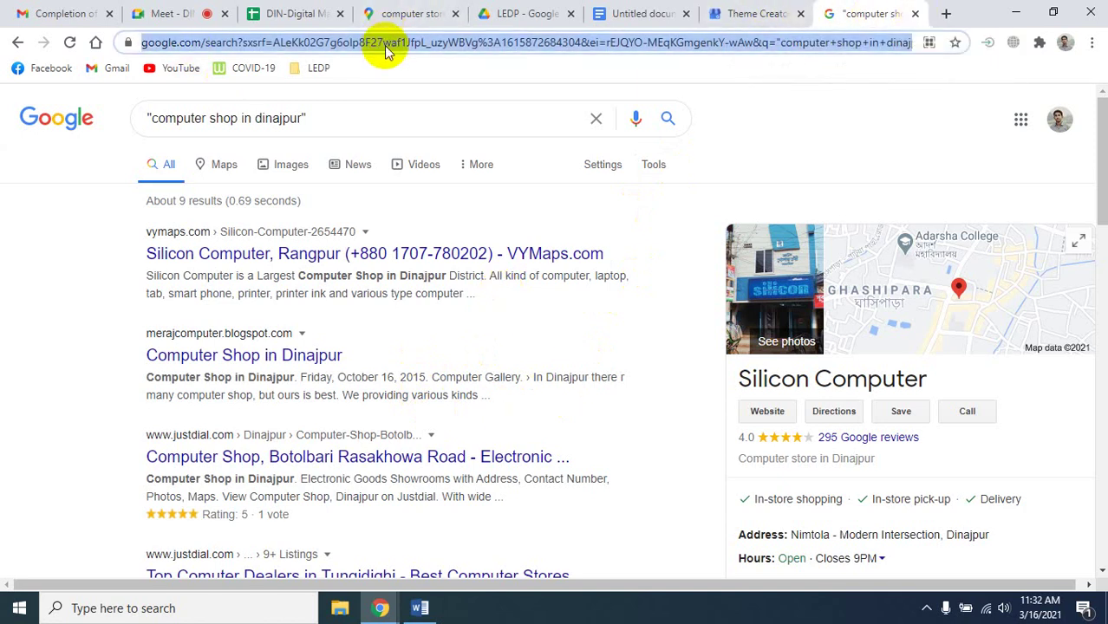
text(google my business)
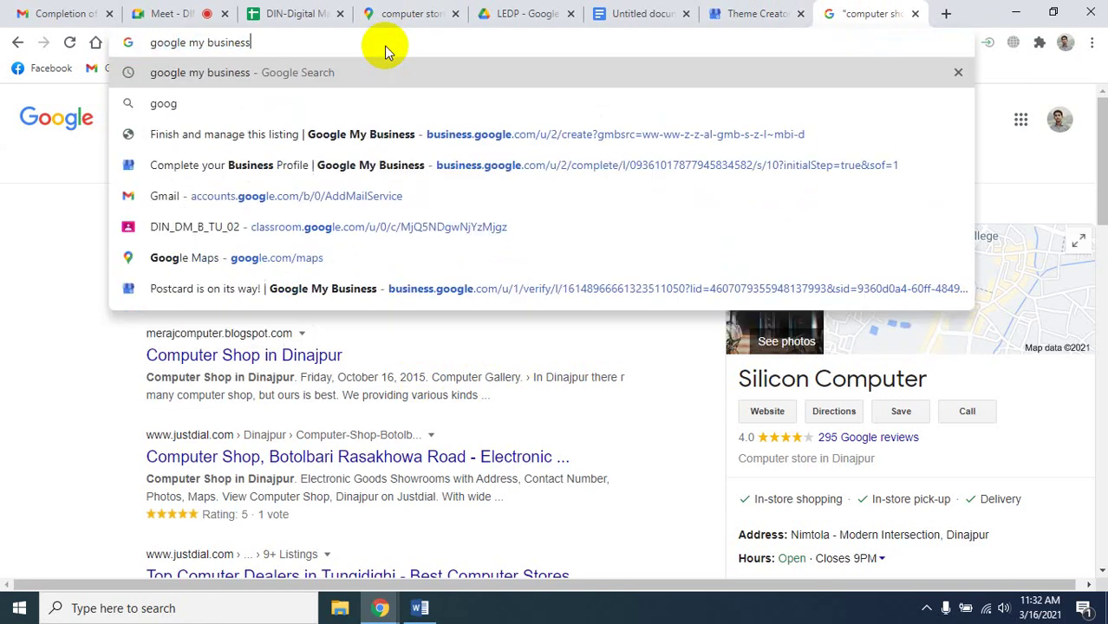
key(Return)
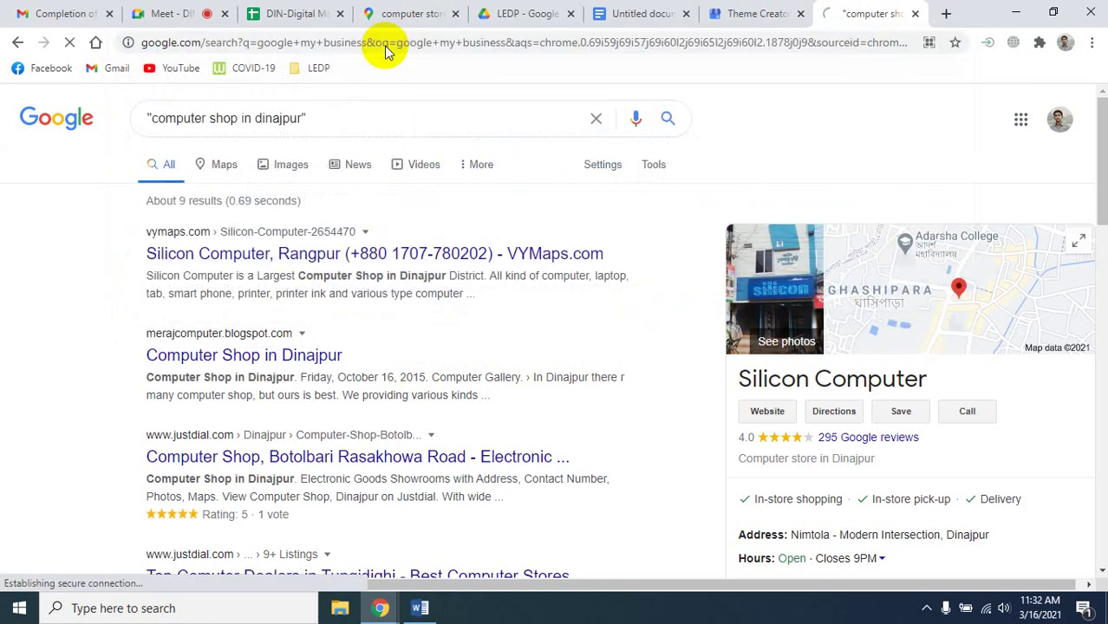
scroll(371, 297, down, 2)
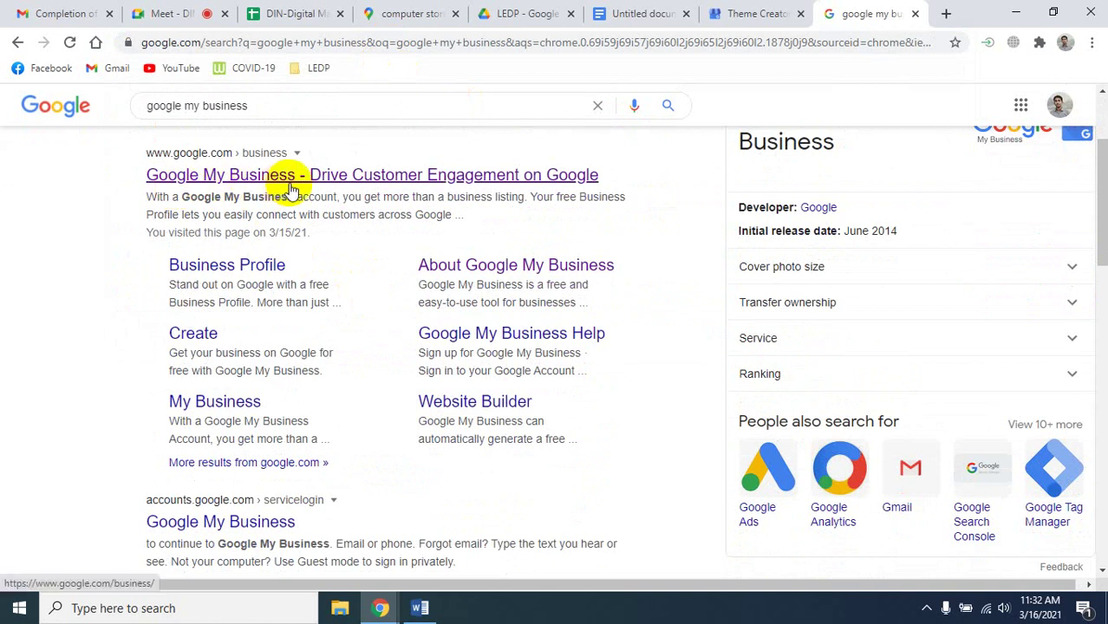
click(270, 177)
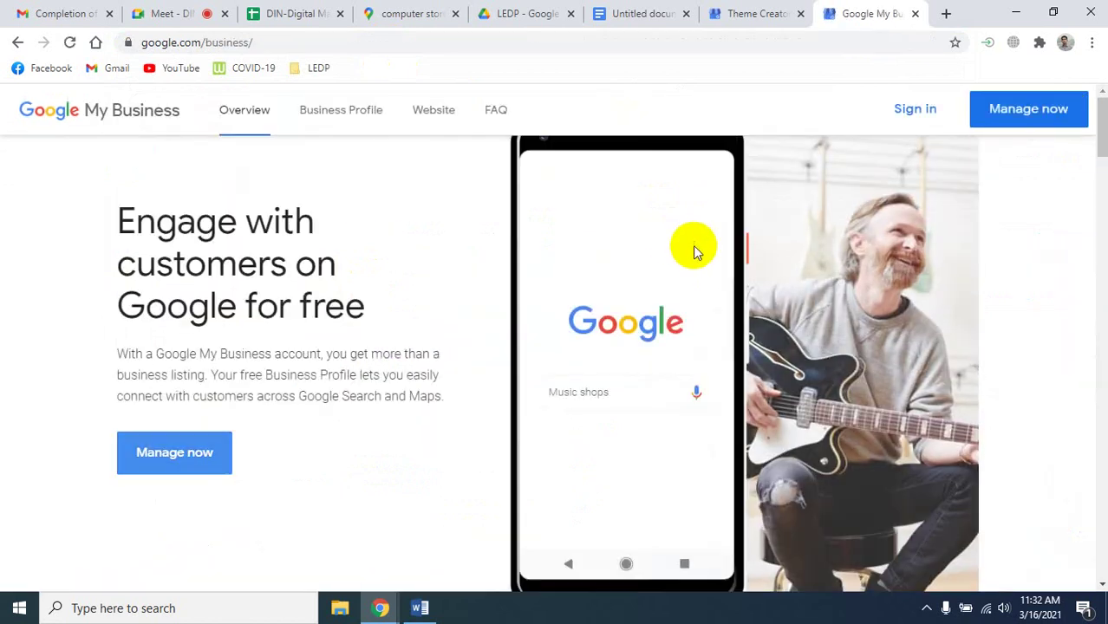
Sign in and switch to the second account listing Online Nursery Bogura and Theme Creator.
click(923, 121)
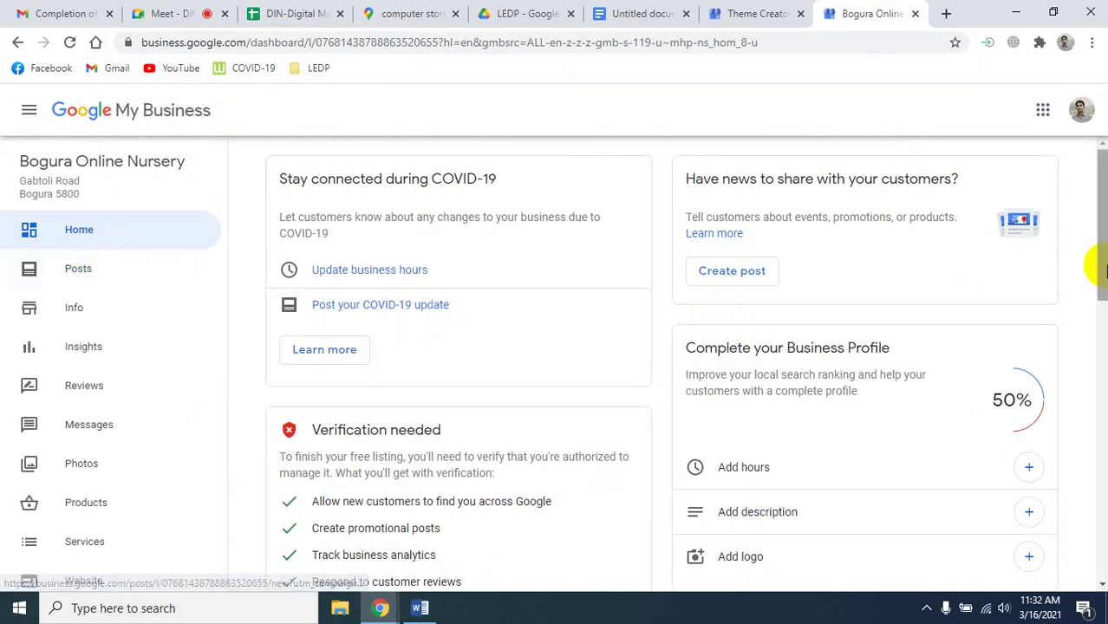
click(1081, 109)
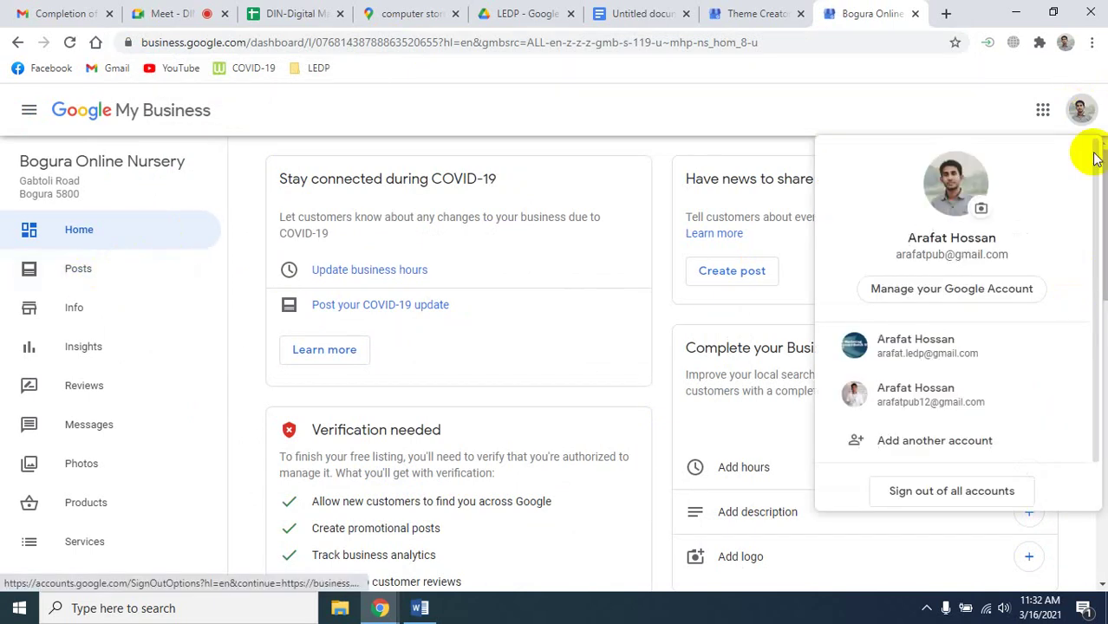
click(920, 406)
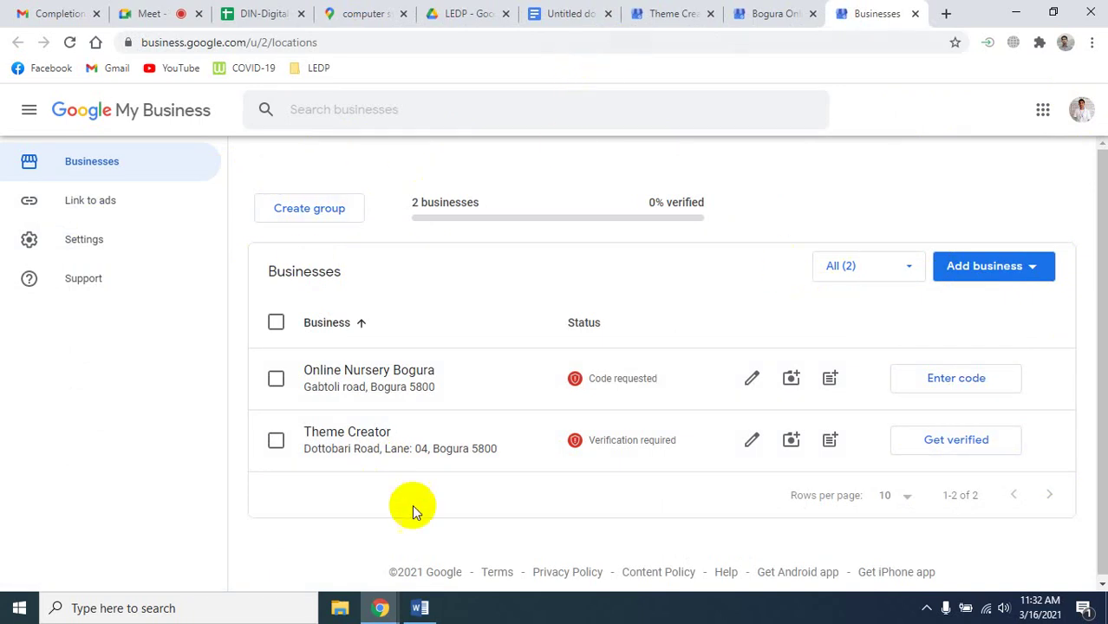
Select the Theme Creator listing and remove it with Actions > Remove business, confirming the removal.
click(275, 379)
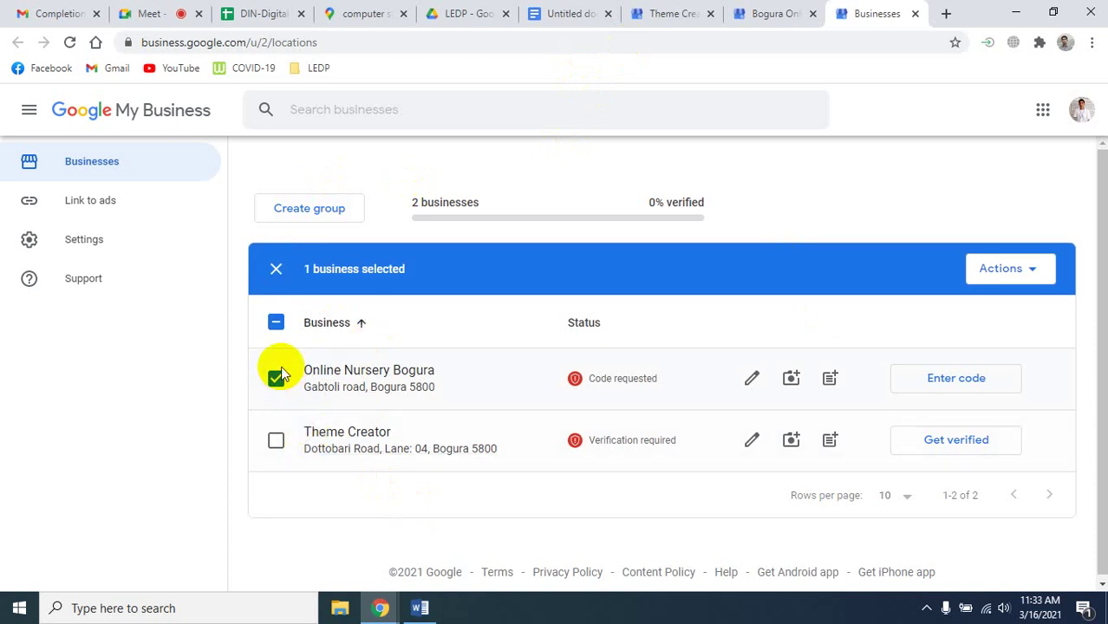
click(278, 378)
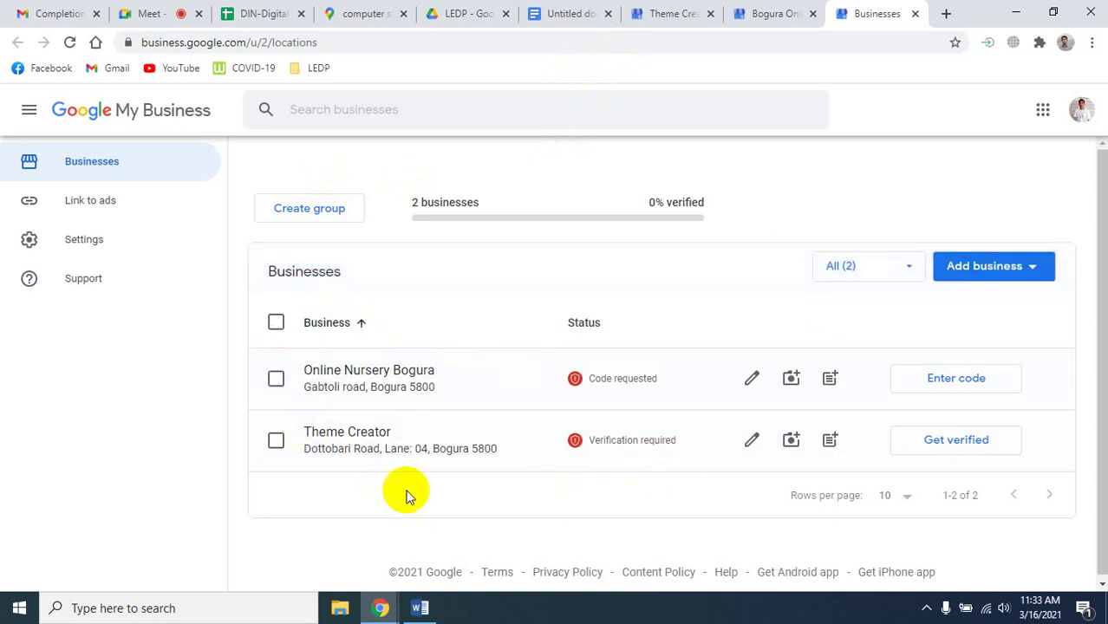
click(276, 440)
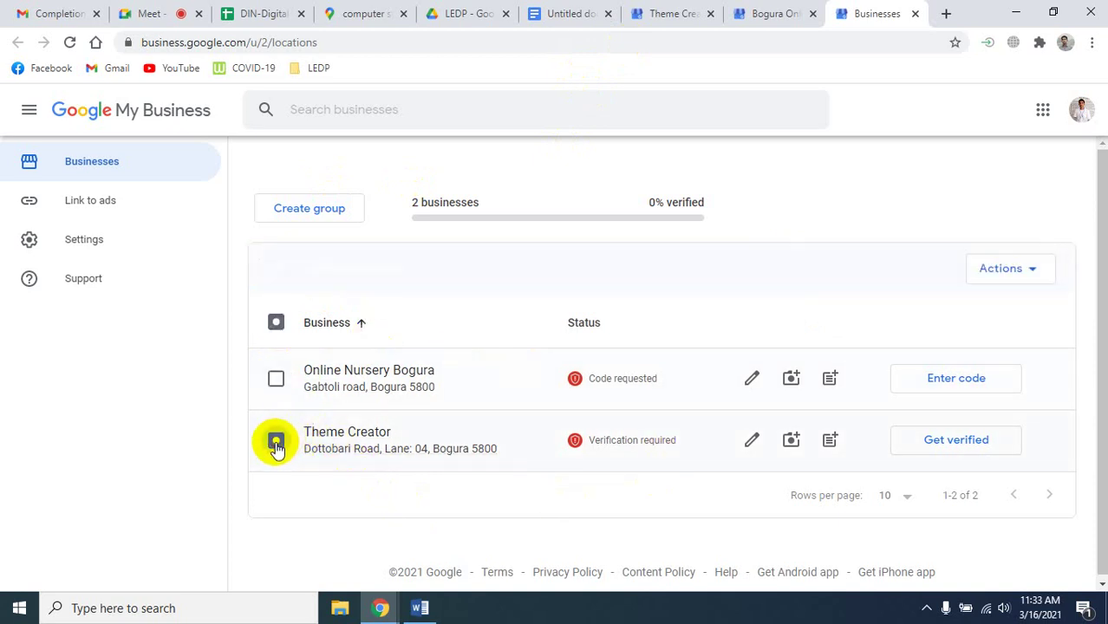
click(1010, 269)
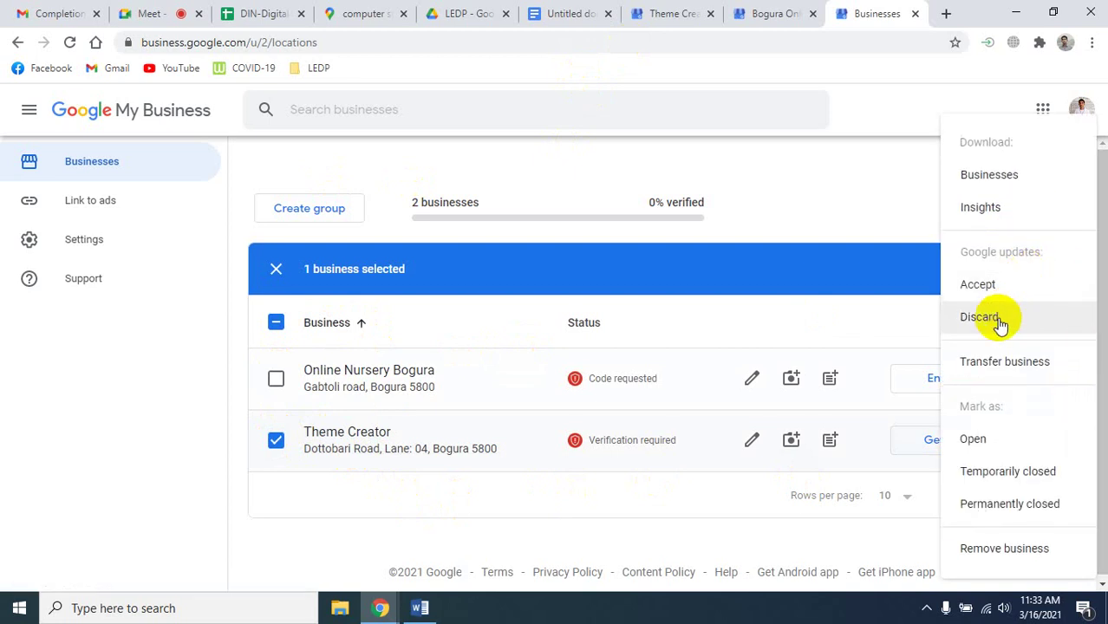
click(985, 549)
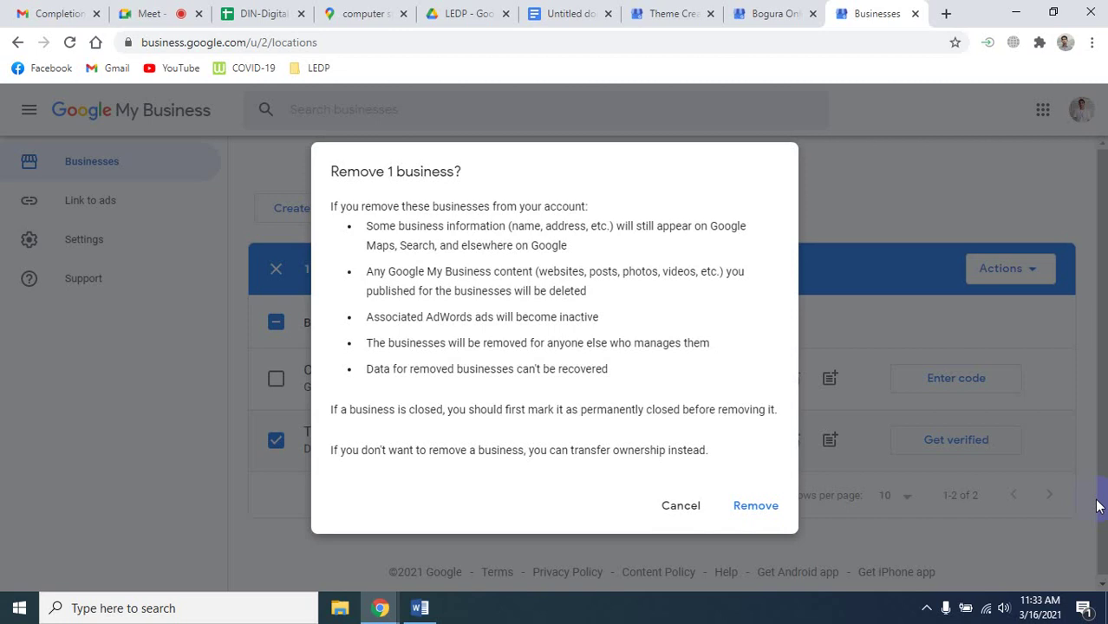
click(758, 507)
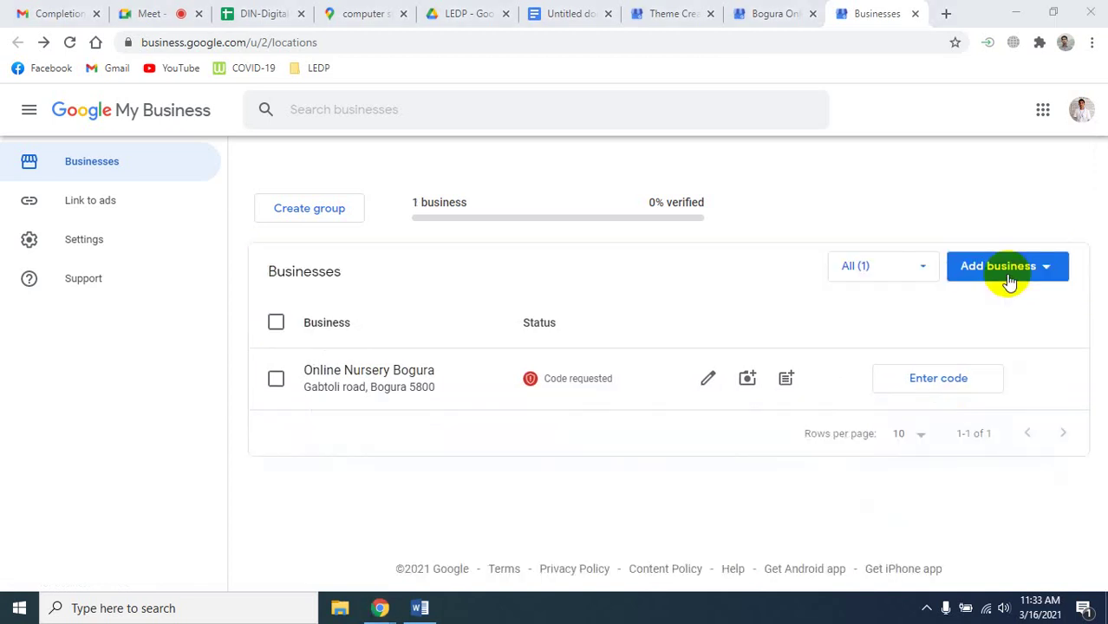
Add a single business and create it under the name 'Theme Creation'.
click(1021, 274)
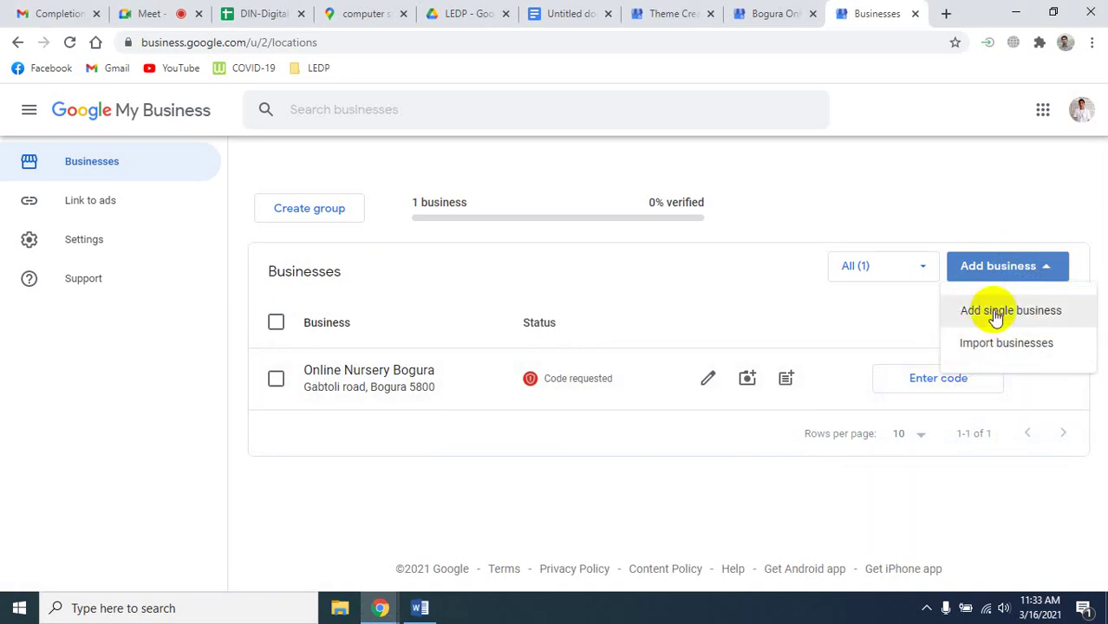
click(995, 314)
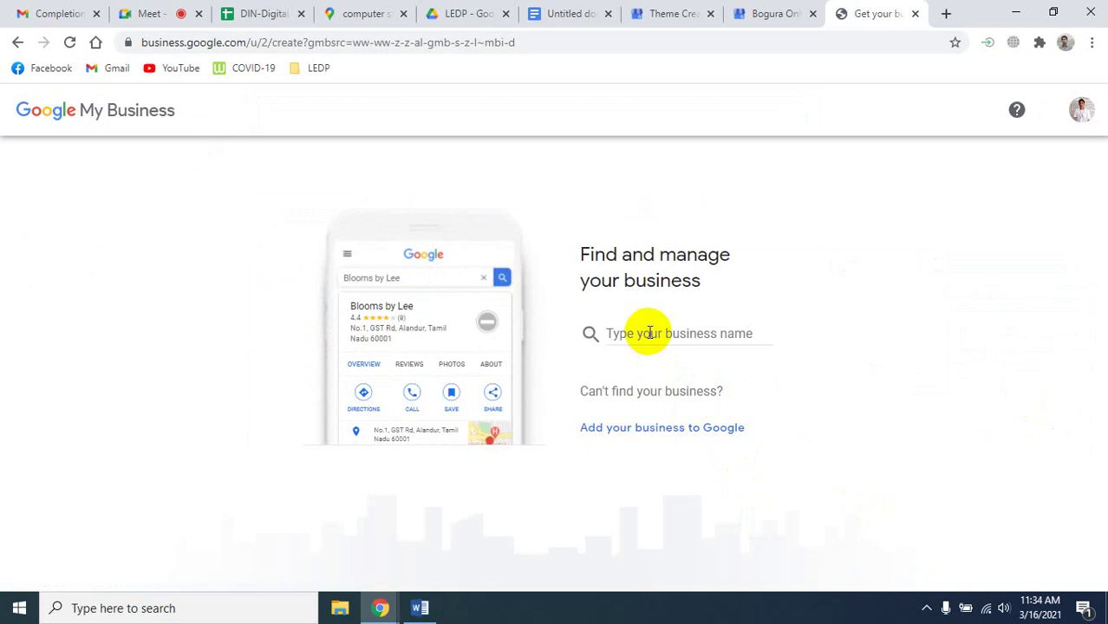
click(650, 332)
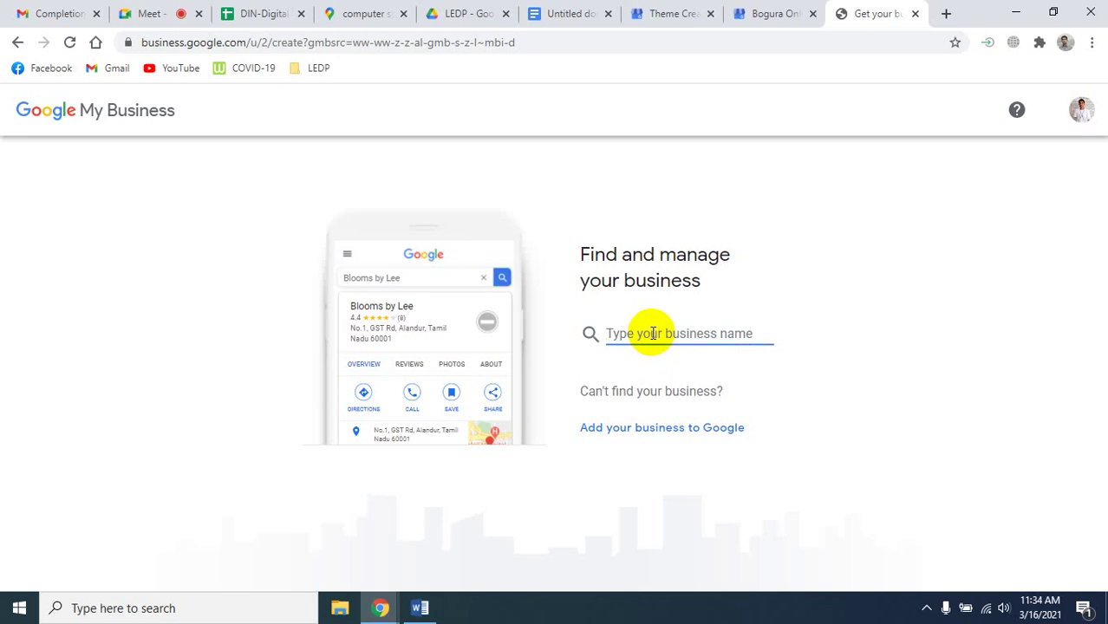
text(Theme)
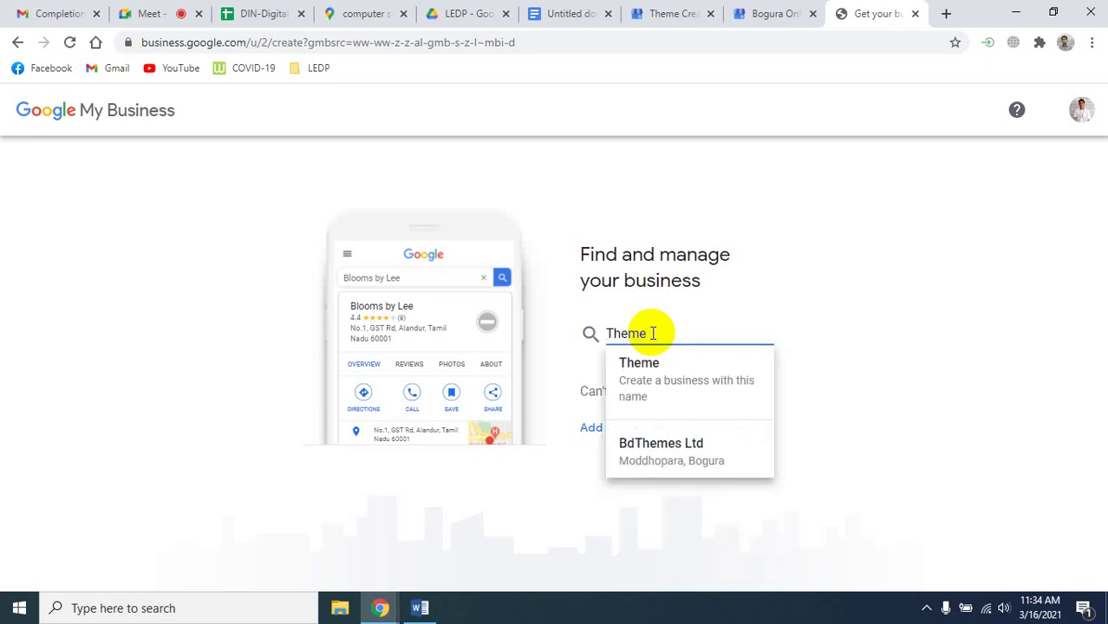
text( Creat)
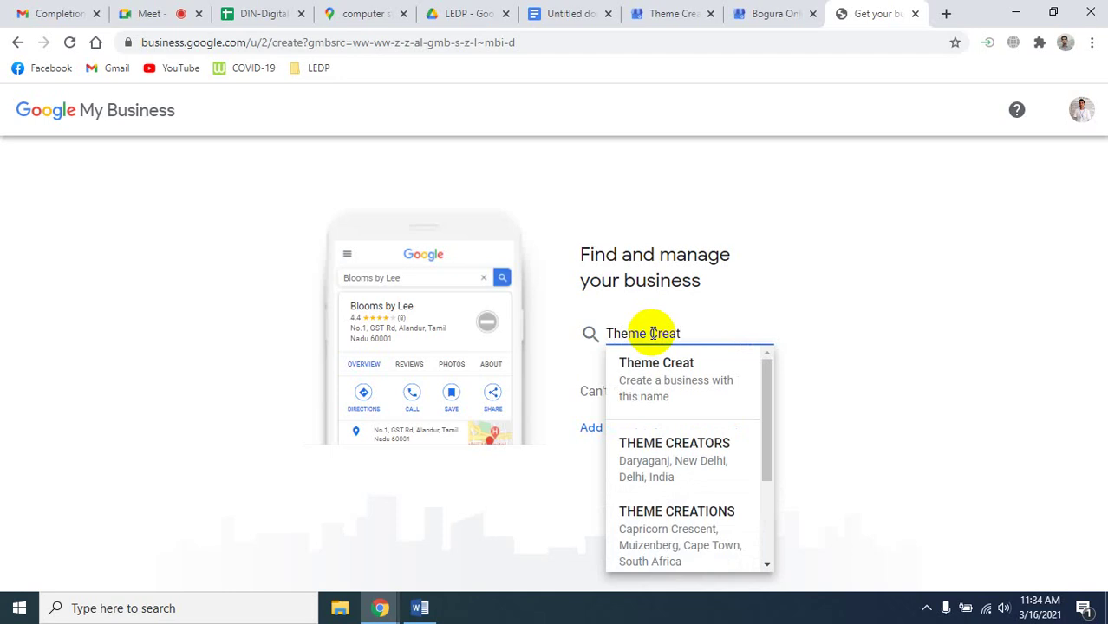
text(ion)
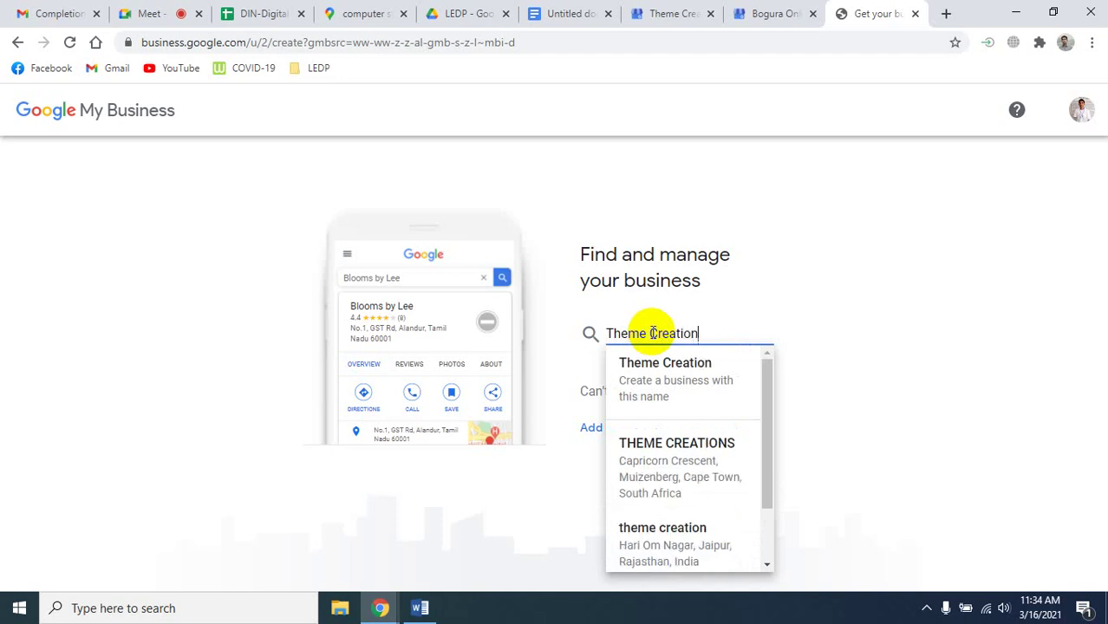
click(690, 391)
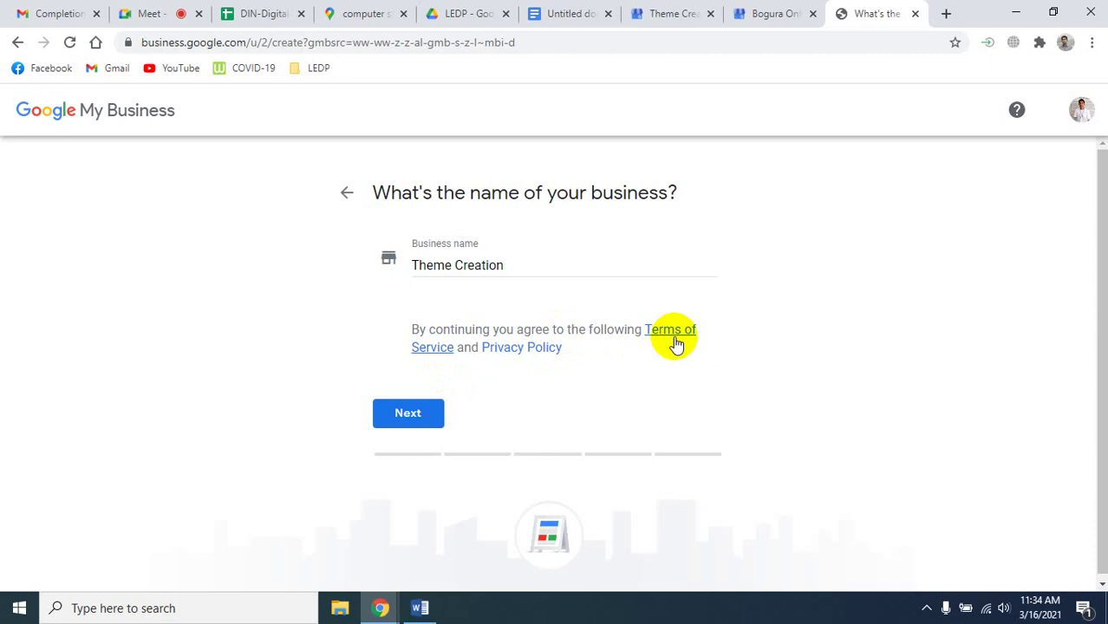
Accept the name, then choose Computer store as the business category and continue.
click(425, 414)
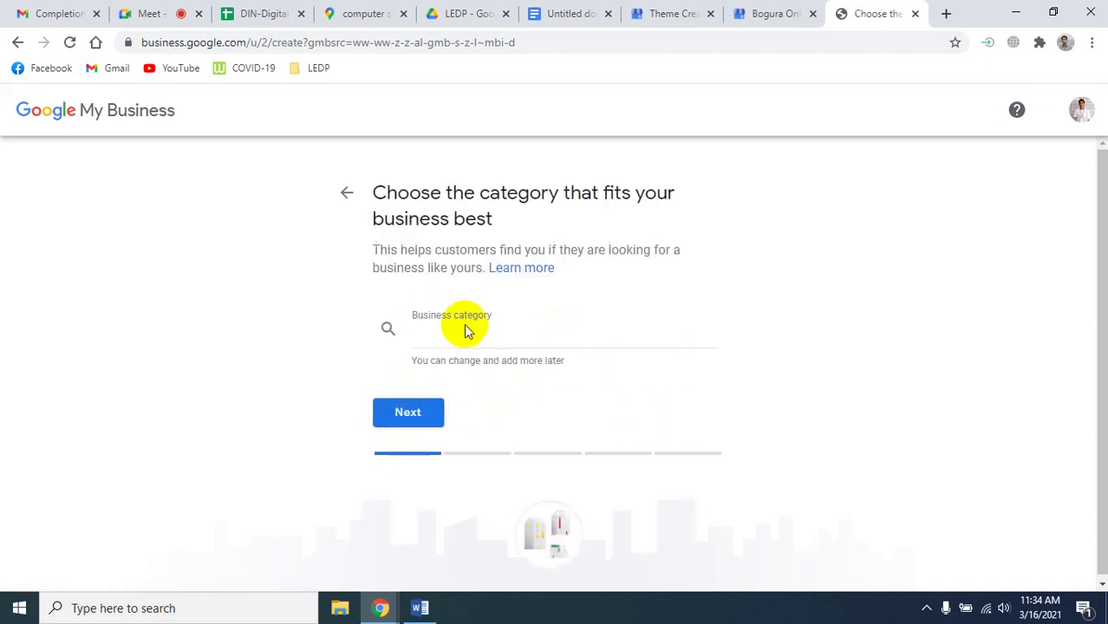
click(460, 336)
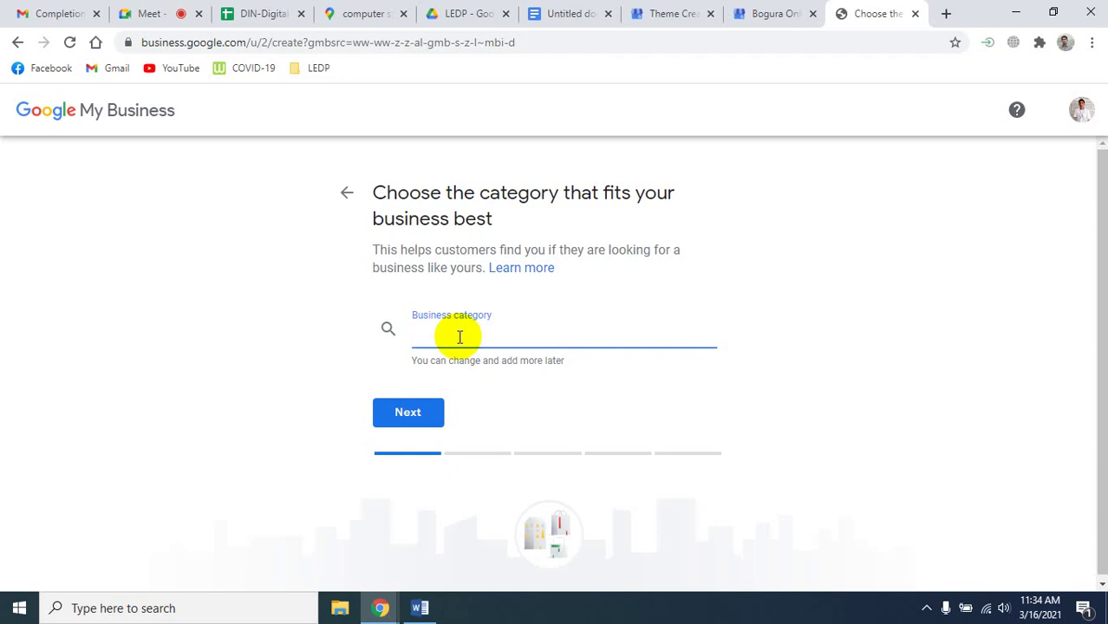
text(Comput)
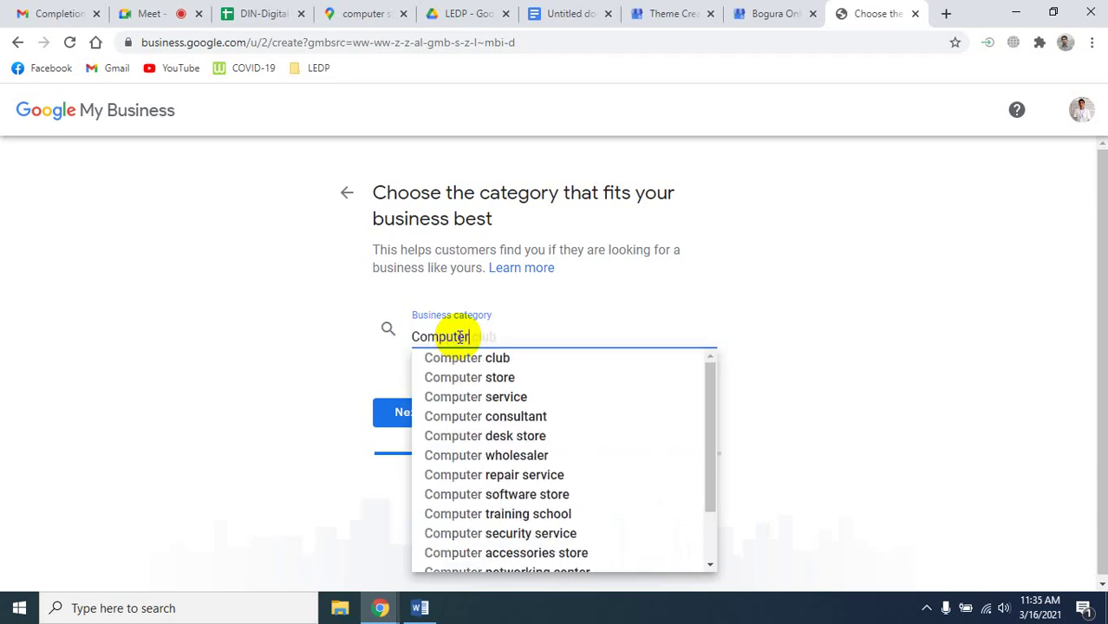
text(er)
click(483, 381)
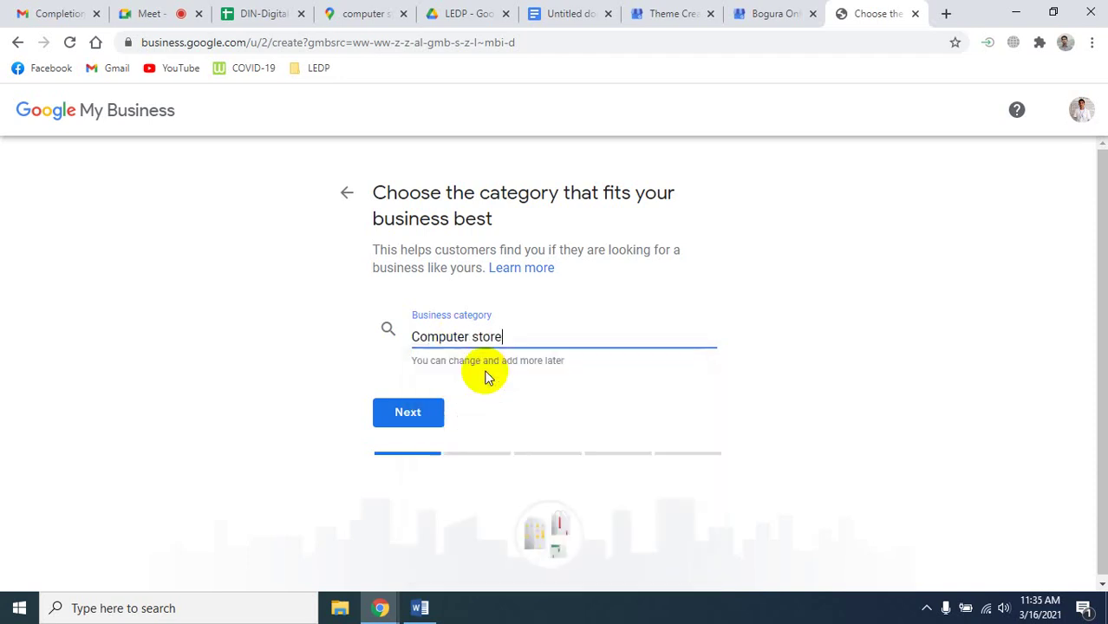
click(424, 430)
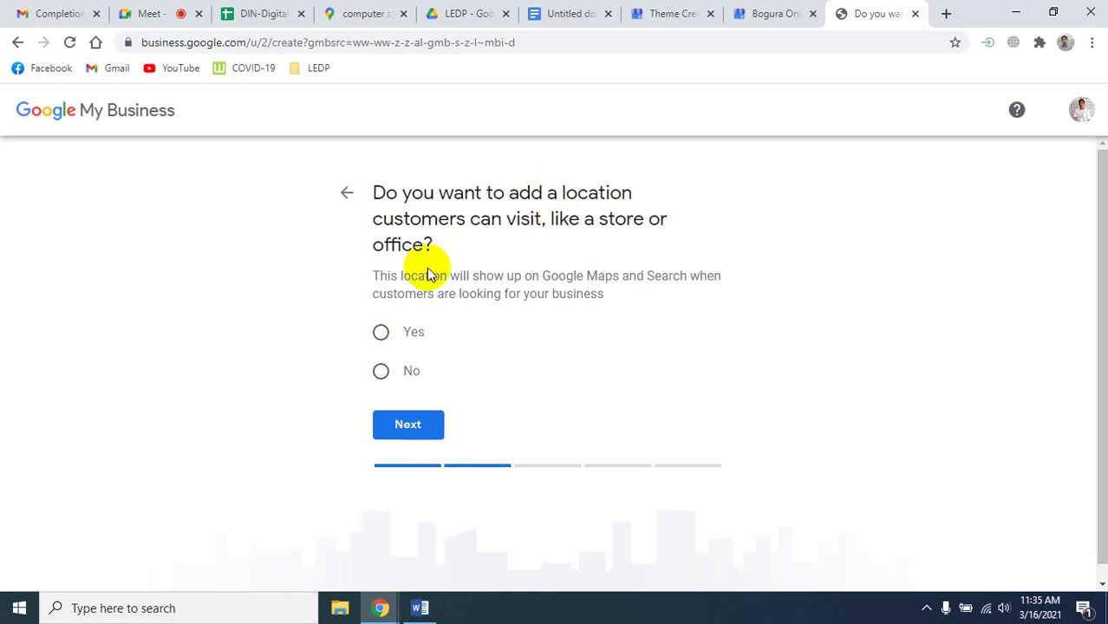
Answer Yes to a customer-visitable location and autofill the address Dottobari Road, Bogura 5800.
click(382, 330)
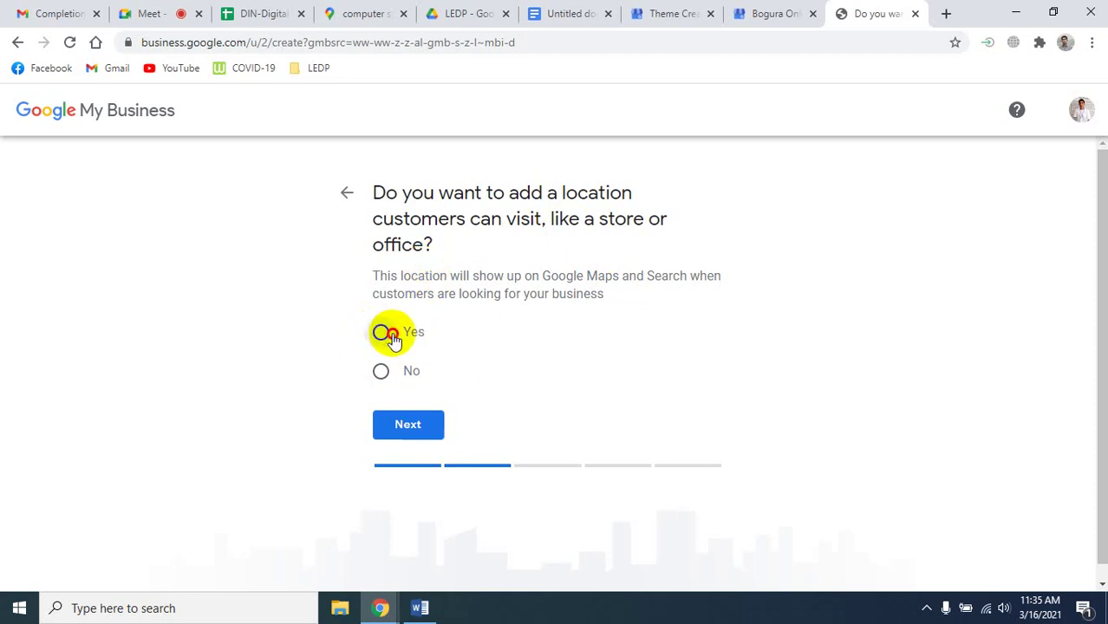
click(440, 431)
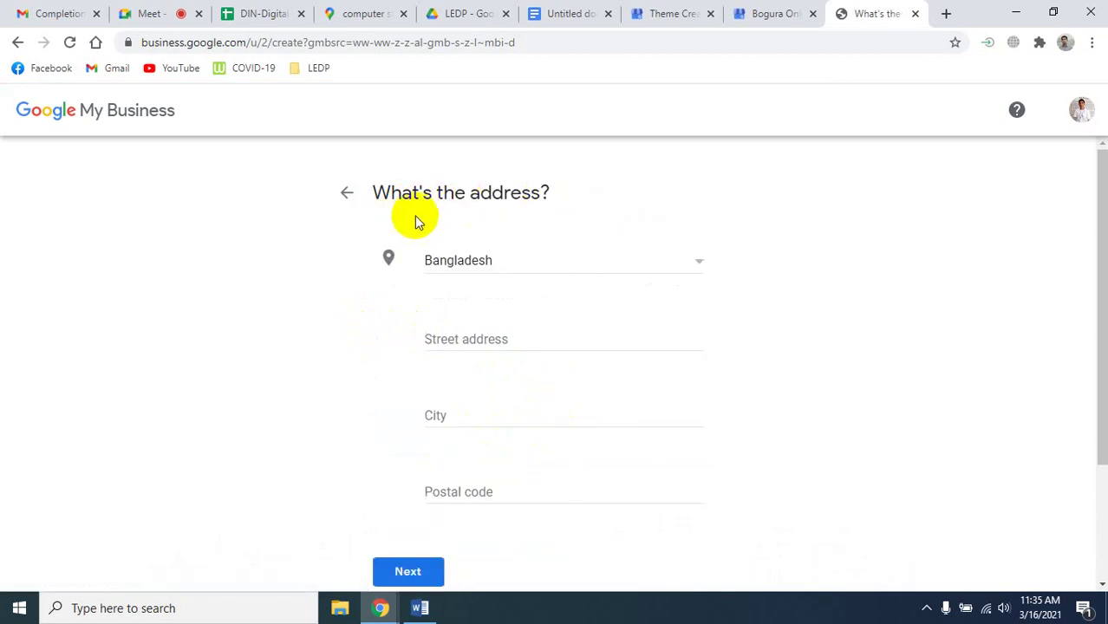
click(479, 339)
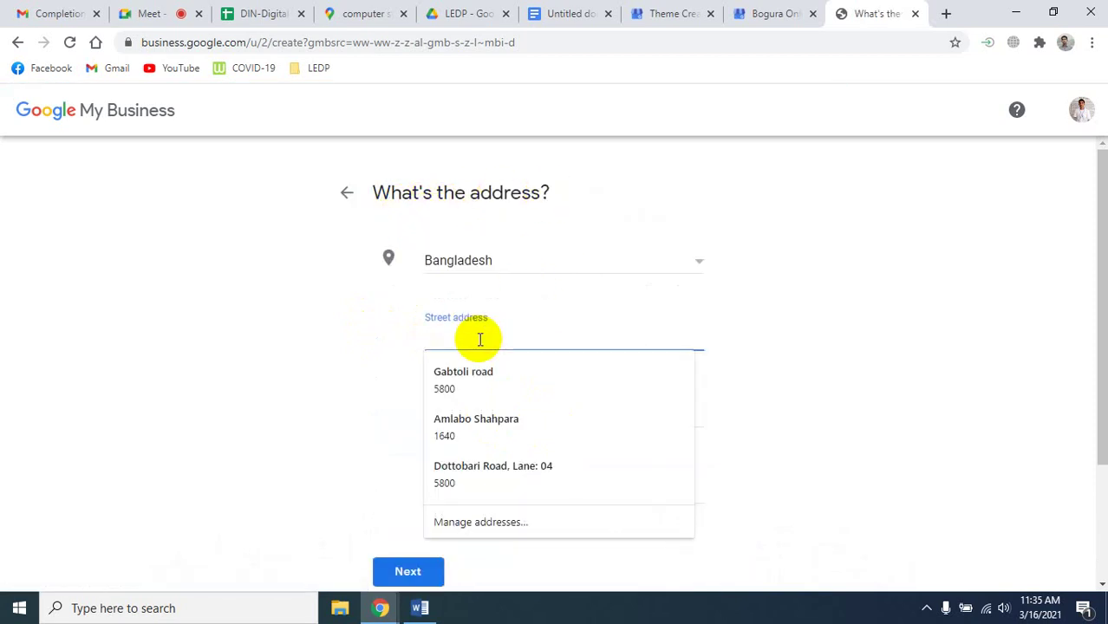
click(525, 468)
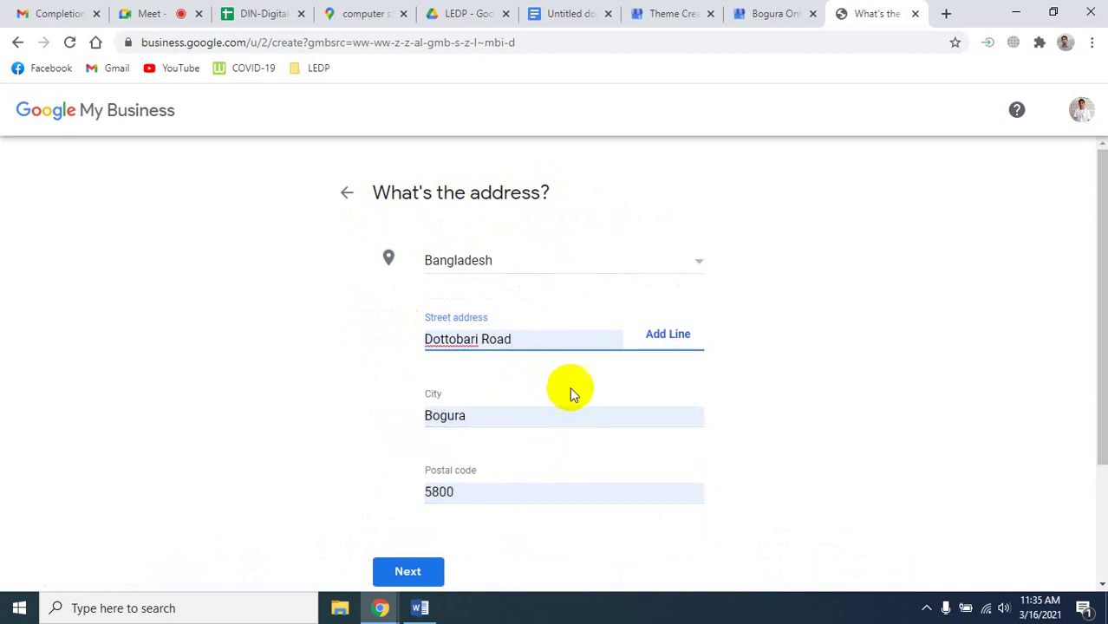
Add a second address line 'Lane: 04' and submit the address.
click(665, 335)
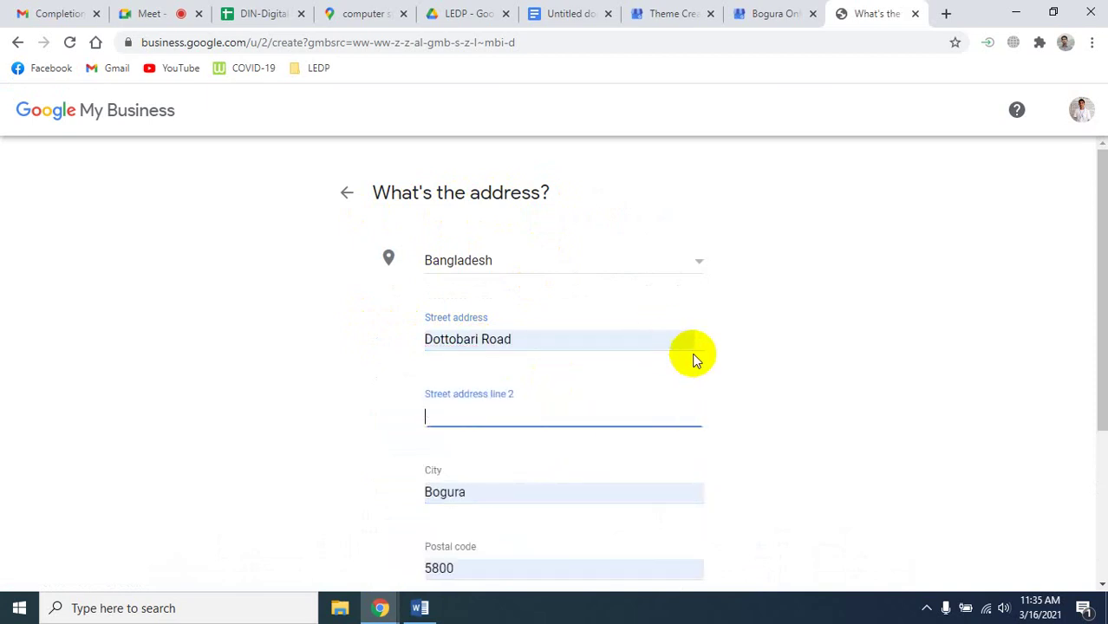
click(477, 418)
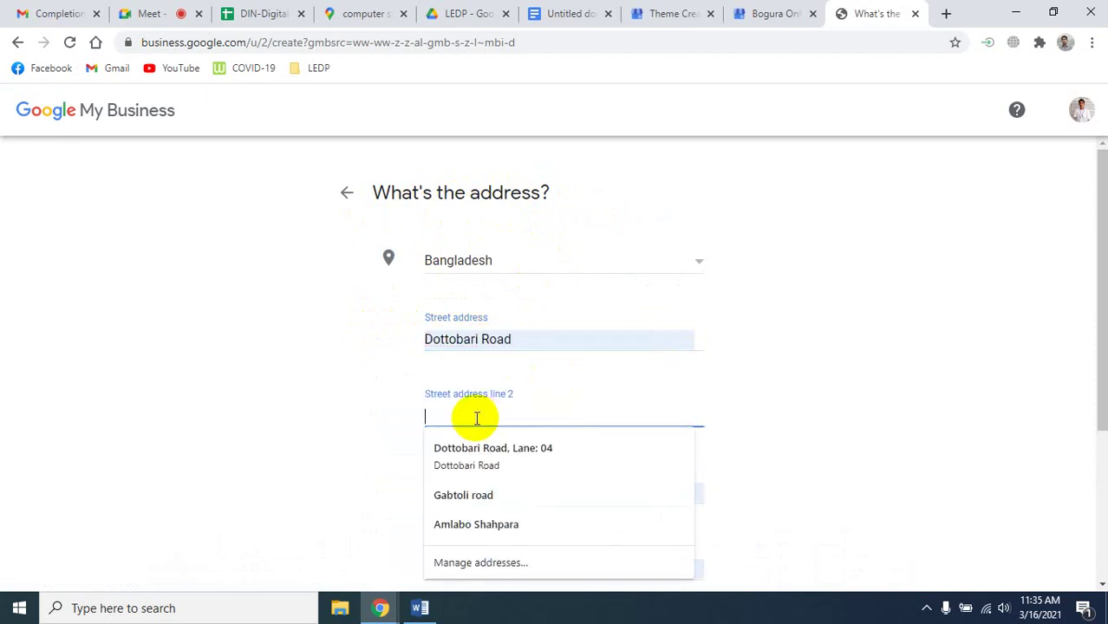
click(495, 475)
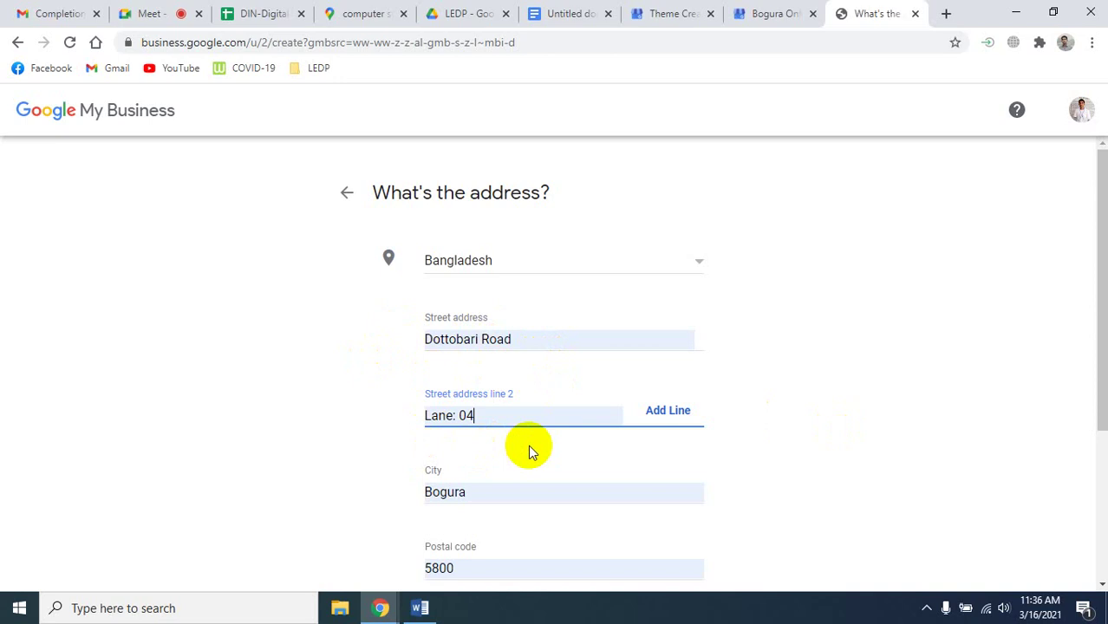
scroll(528, 448, down, 1)
scroll(531, 451, down, 1)
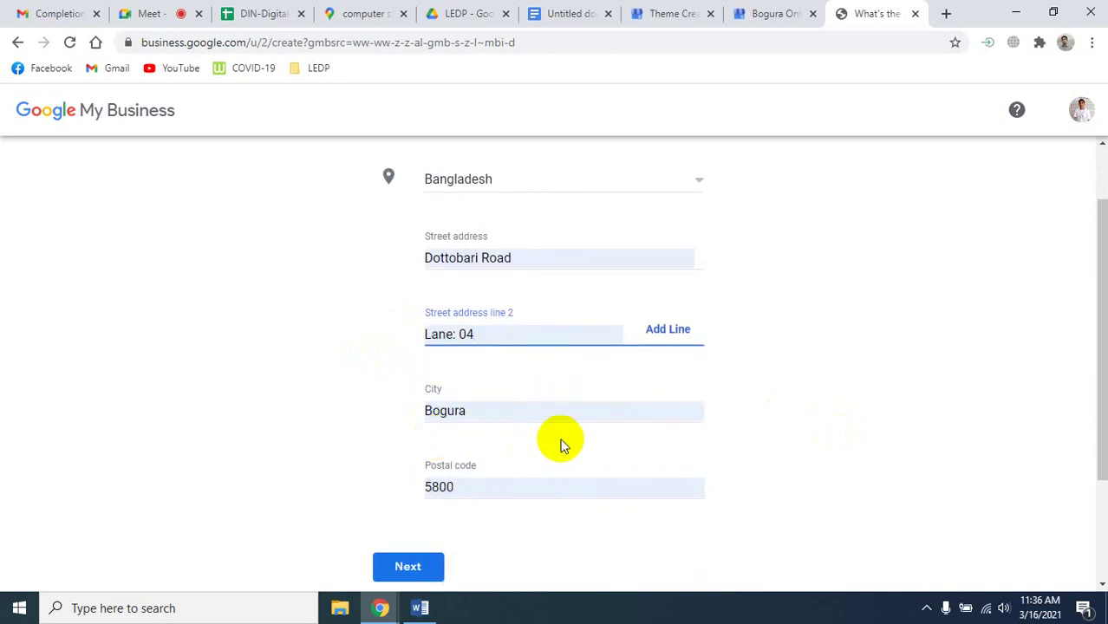
scroll(546, 450, down, 2)
click(418, 414)
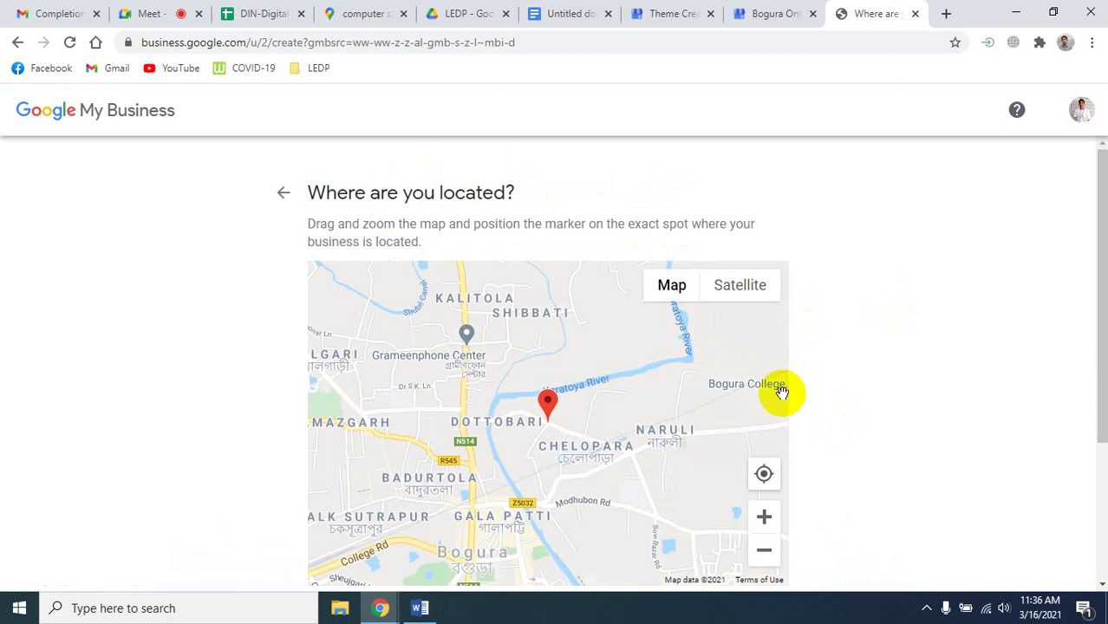
Drag the map marker onto the building beside Dottobari Road and confirm the location.
scroll(551, 429, up, 5)
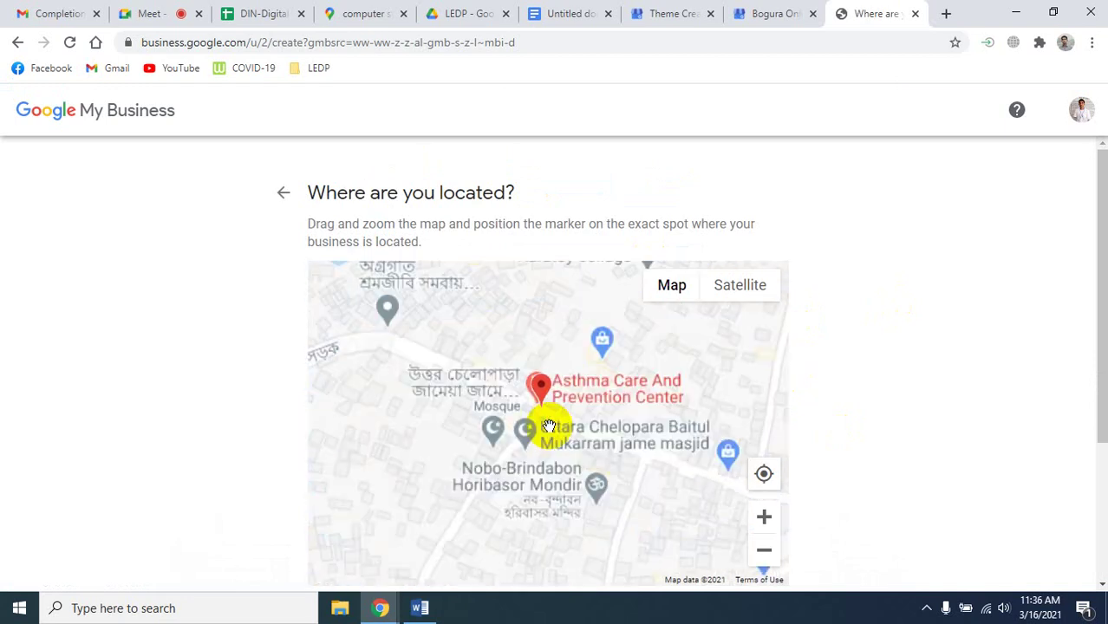
scroll(549, 425, up, 4)
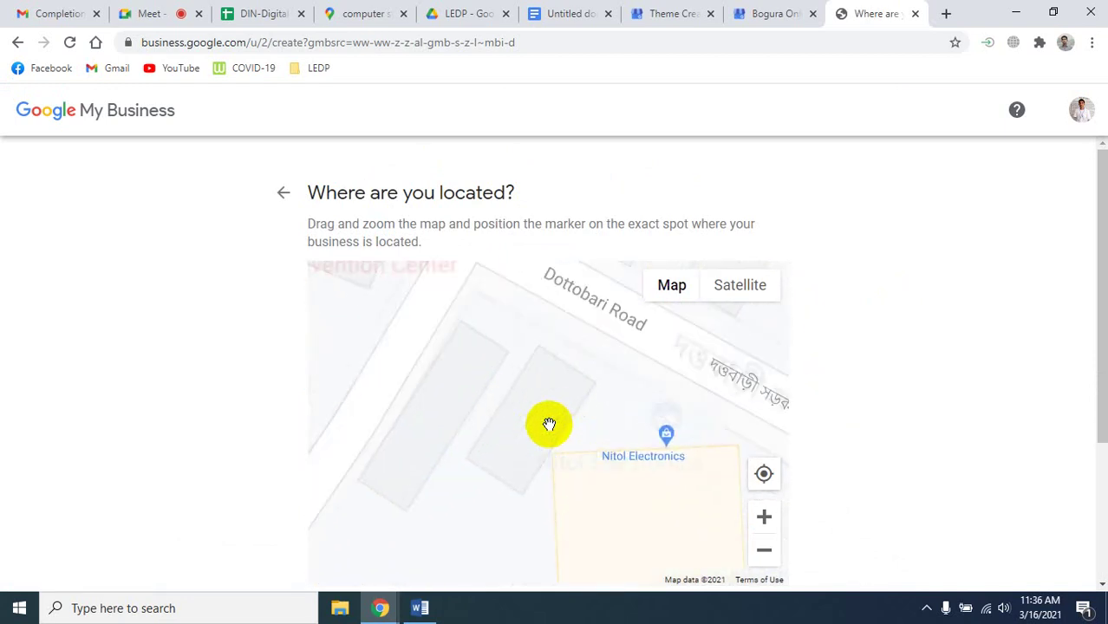
mouse_move(569, 319)
mouse_down()
mouse_move(571, 391)
mouse_move(606, 415)
mouse_up()
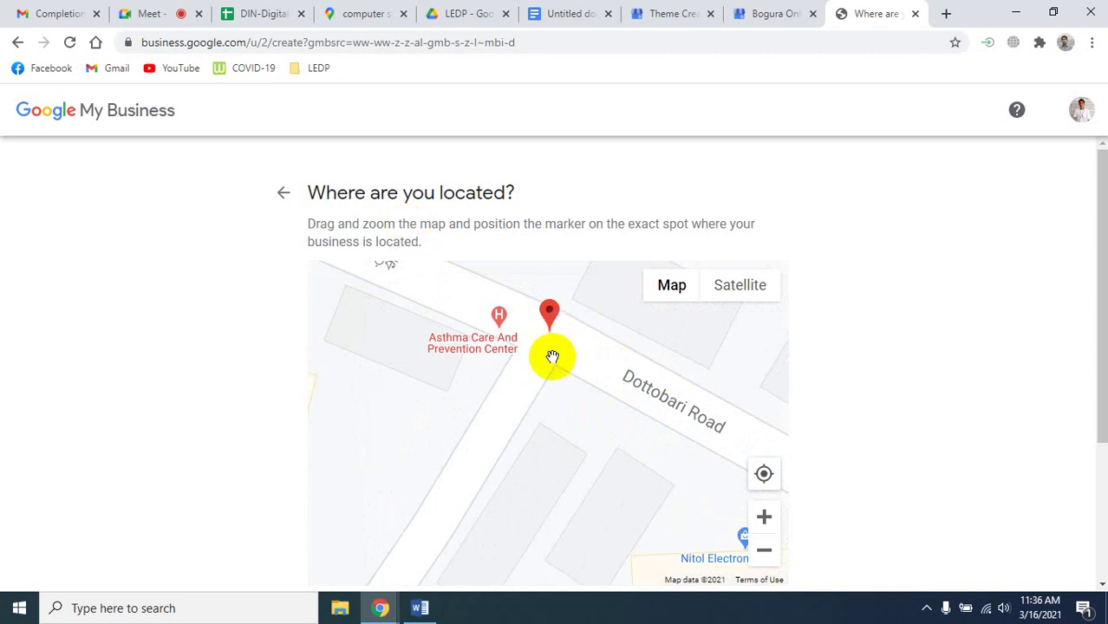
mouse_move(549, 315)
mouse_down()
mouse_move(562, 358)
mouse_move(555, 392)
mouse_move(549, 406)
mouse_move(522, 407)
mouse_move(546, 436)
mouse_move(477, 328)
mouse_move(403, 314)
mouse_move(641, 285)
mouse_move(574, 488)
mouse_move(557, 492)
mouse_move(539, 531)
mouse_move(541, 460)
mouse_move(540, 473)
mouse_up()
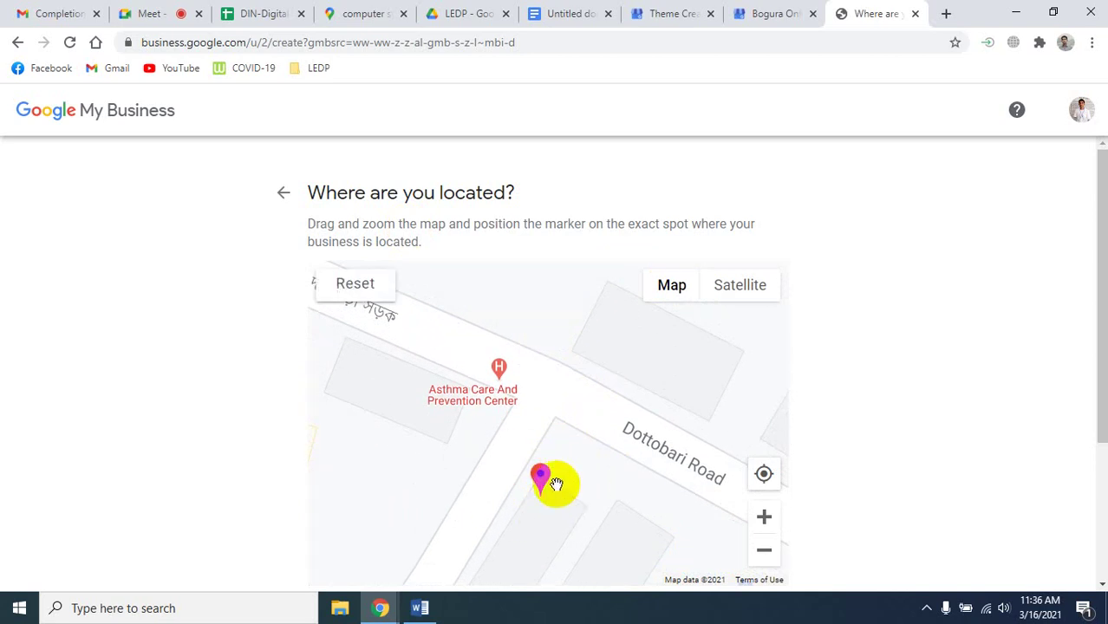
scroll(997, 429, down, 3)
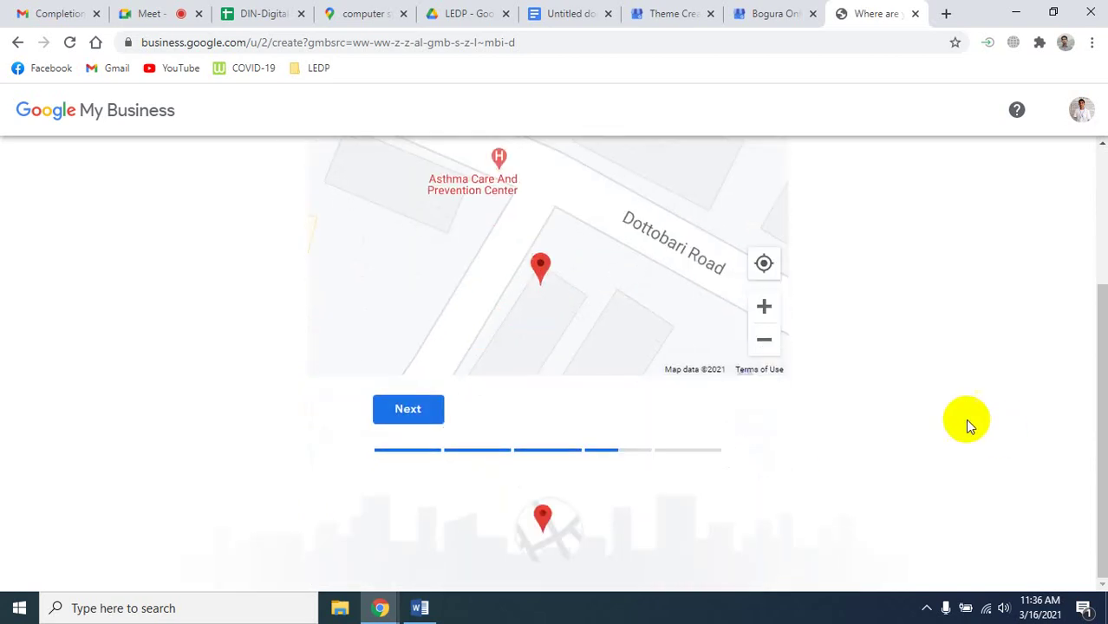
click(442, 408)
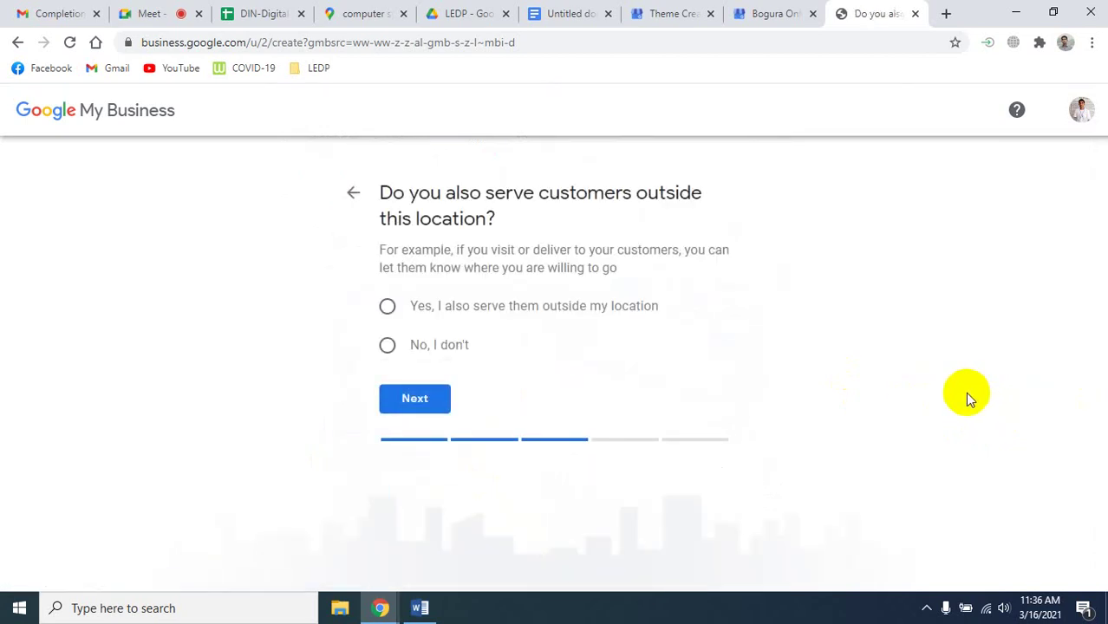
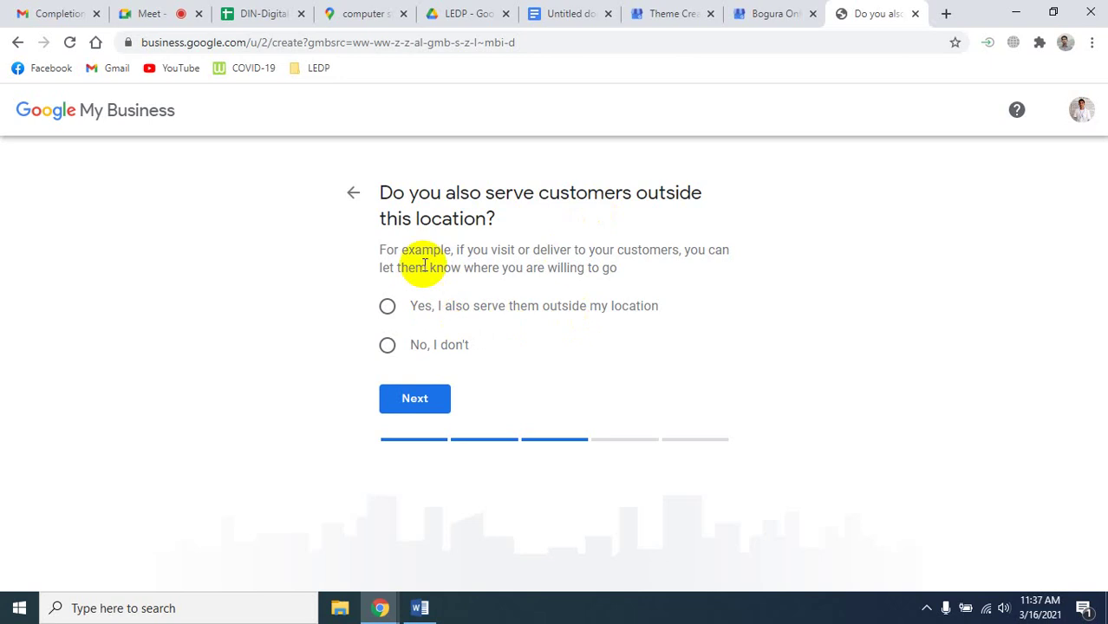
Mark the business as serving customers elsewhere and add Dinajpur and Rajshahi District as service areas.
click(387, 306)
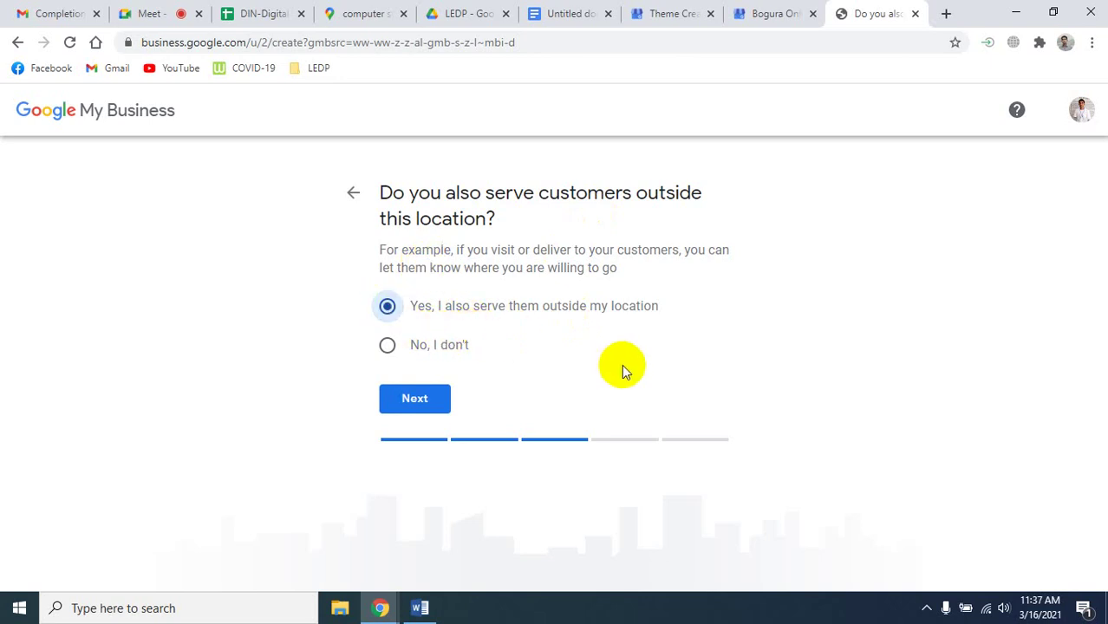
click(423, 398)
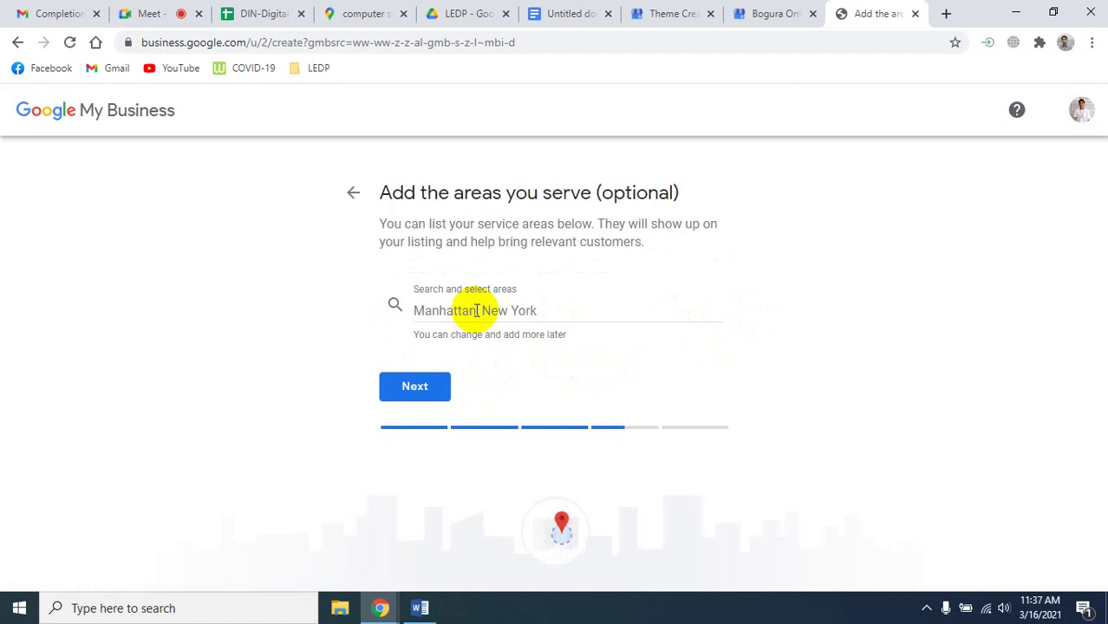
click(476, 310)
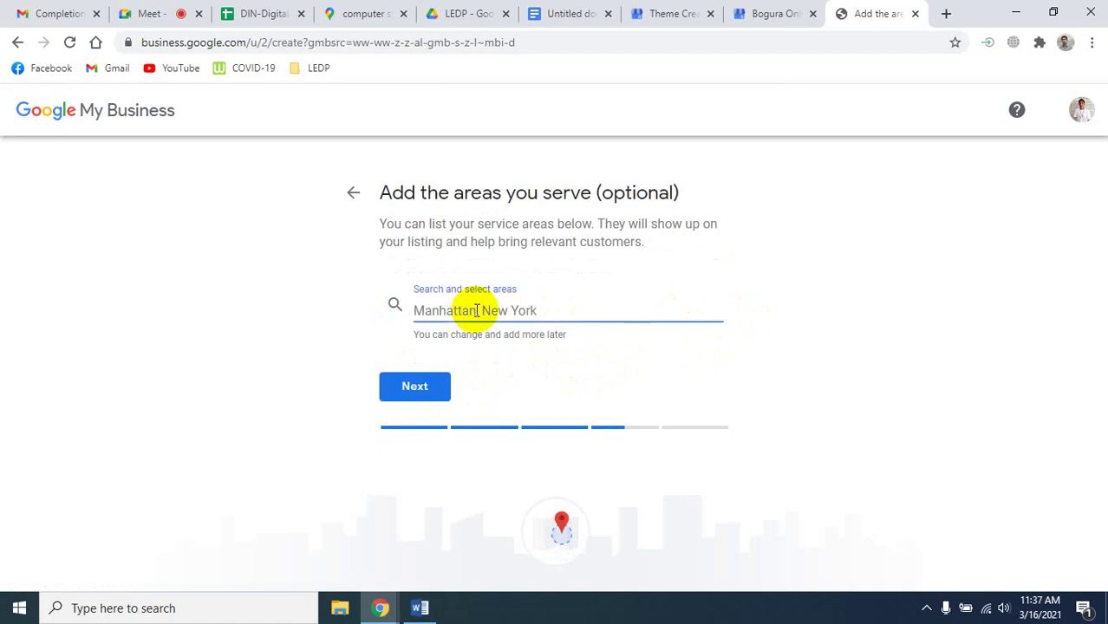
text(Di)
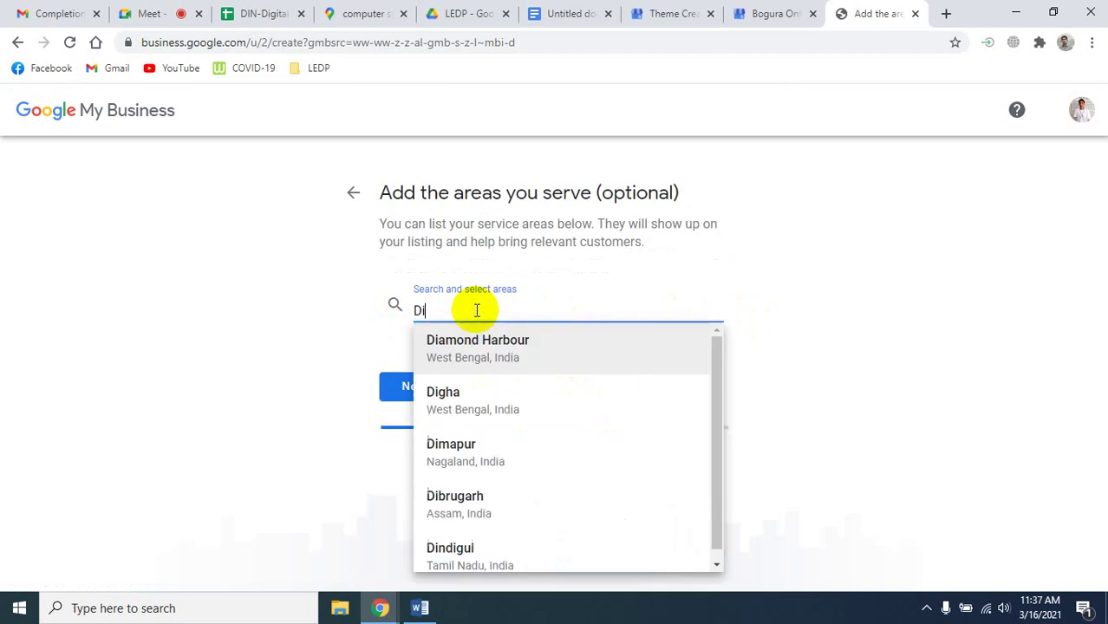
text(naj)
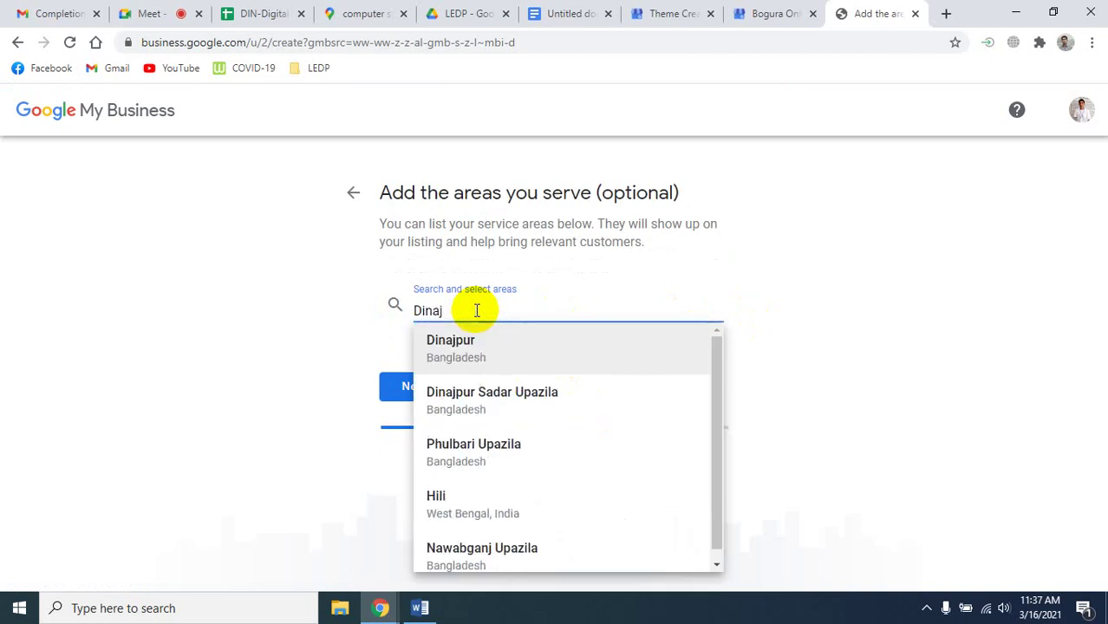
click(479, 347)
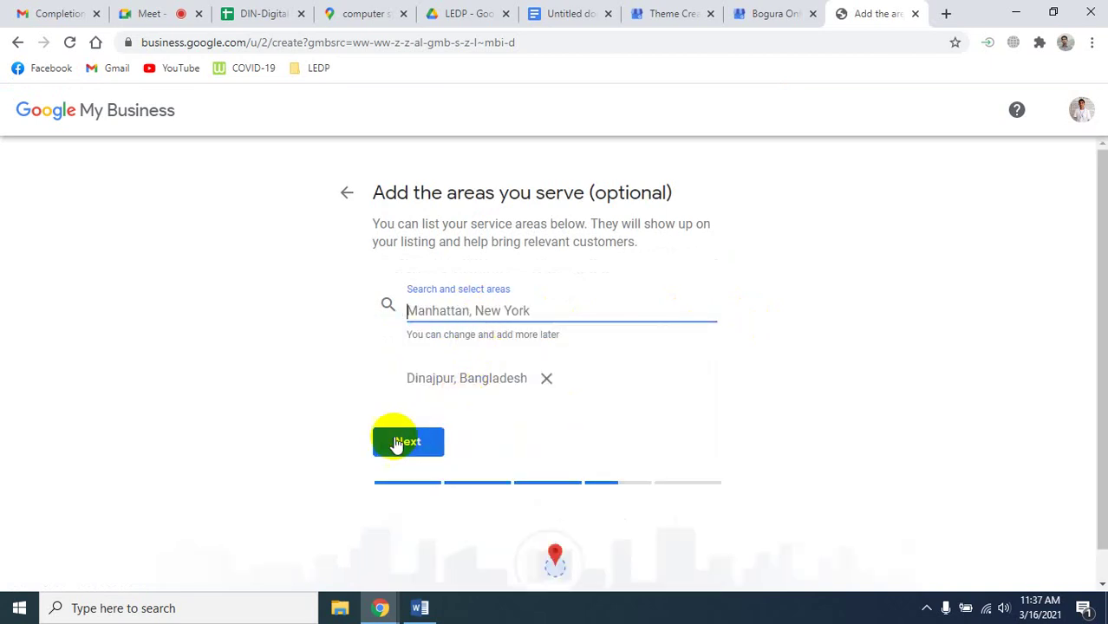
text(R)
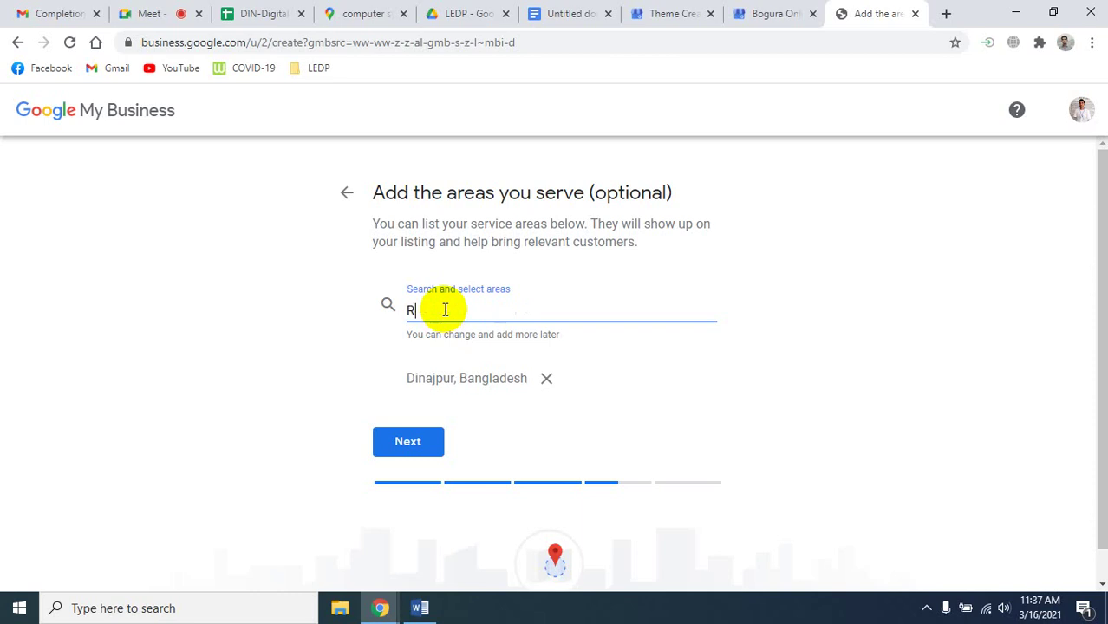
text(ajsh)
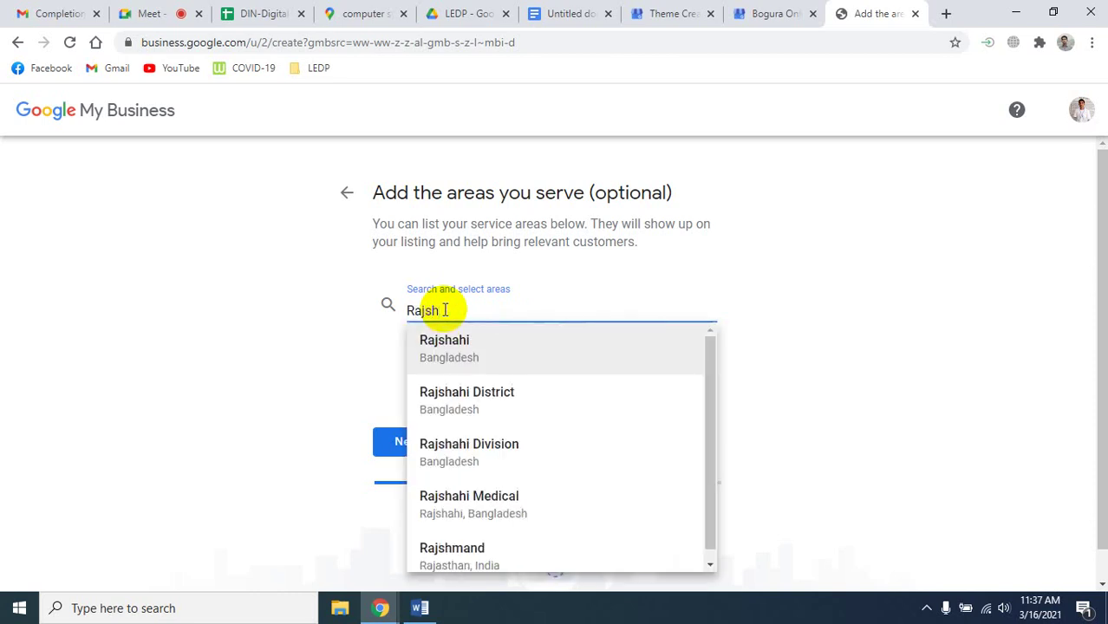
click(477, 395)
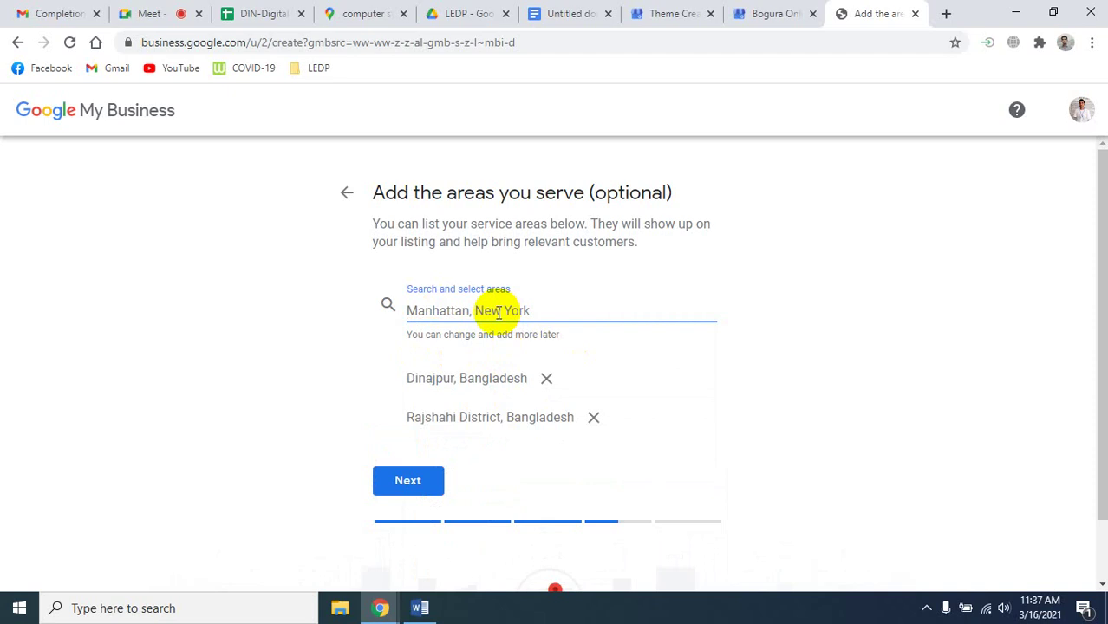
click(391, 479)
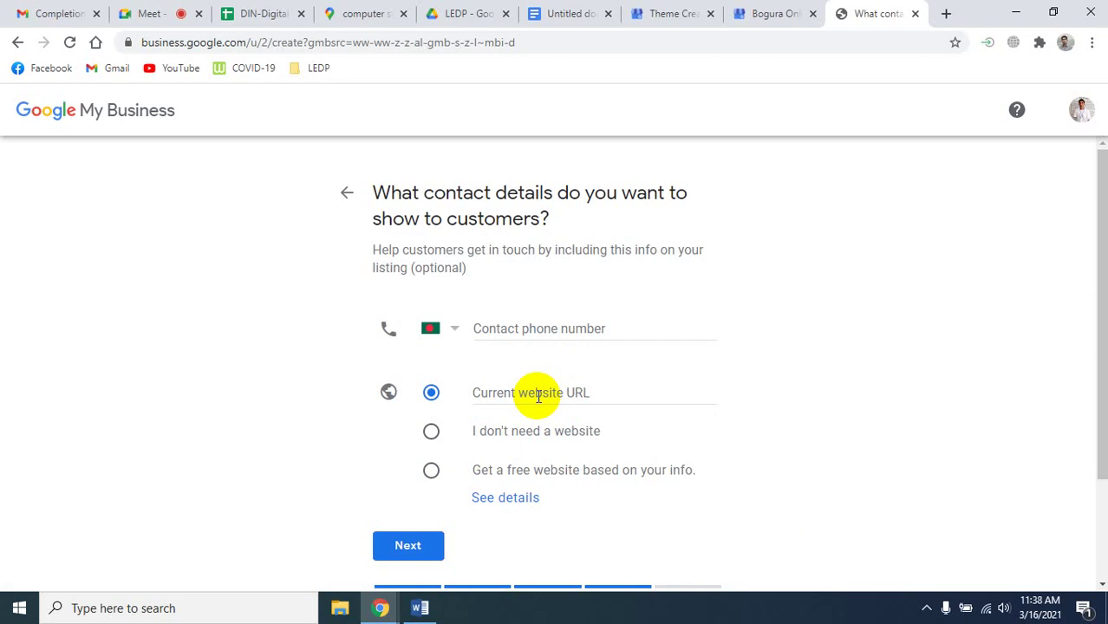
Choose no website for the listing and finish creating the Theme Creation listing.
click(432, 433)
click(413, 545)
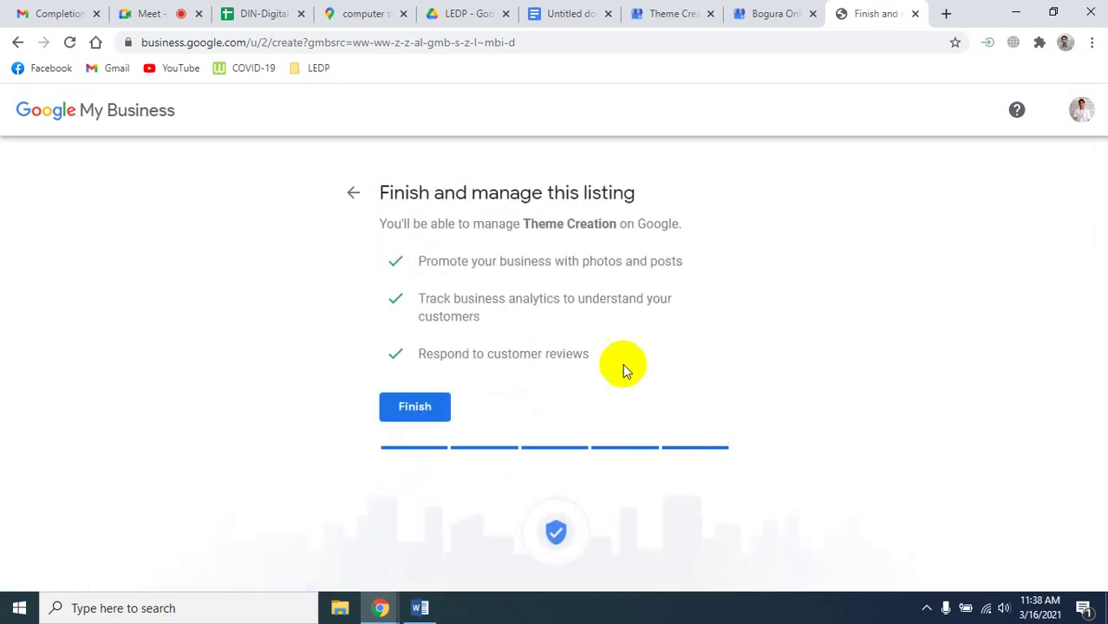
click(416, 409)
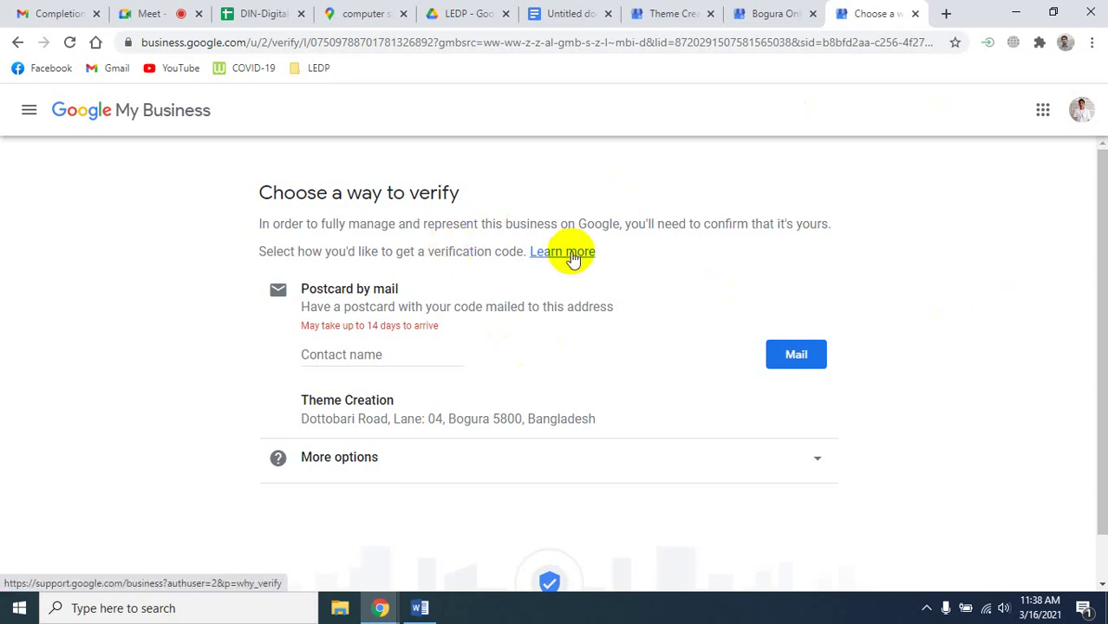
Enter the contact's full name for the postcard and choose to verify the listing later.
click(340, 355)
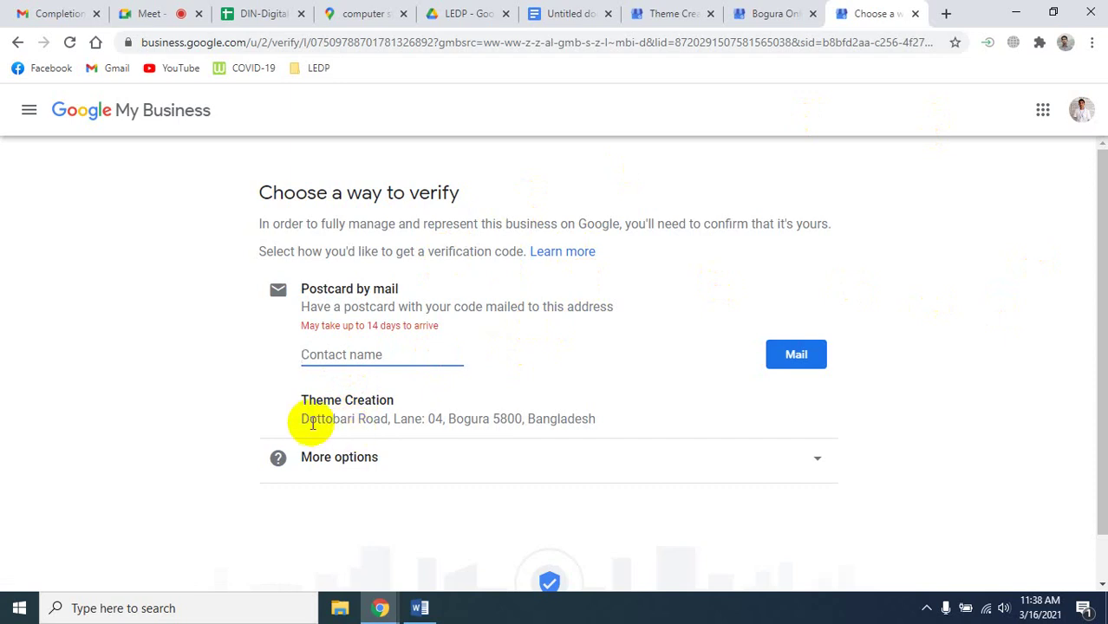
drag(302, 420, 624, 426)
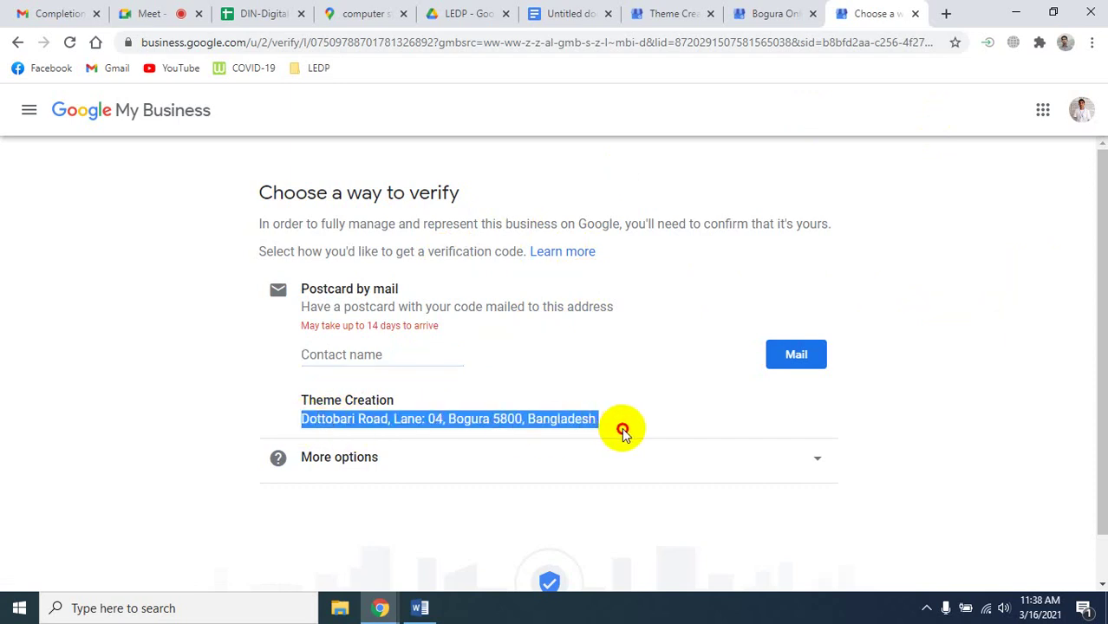
click(639, 431)
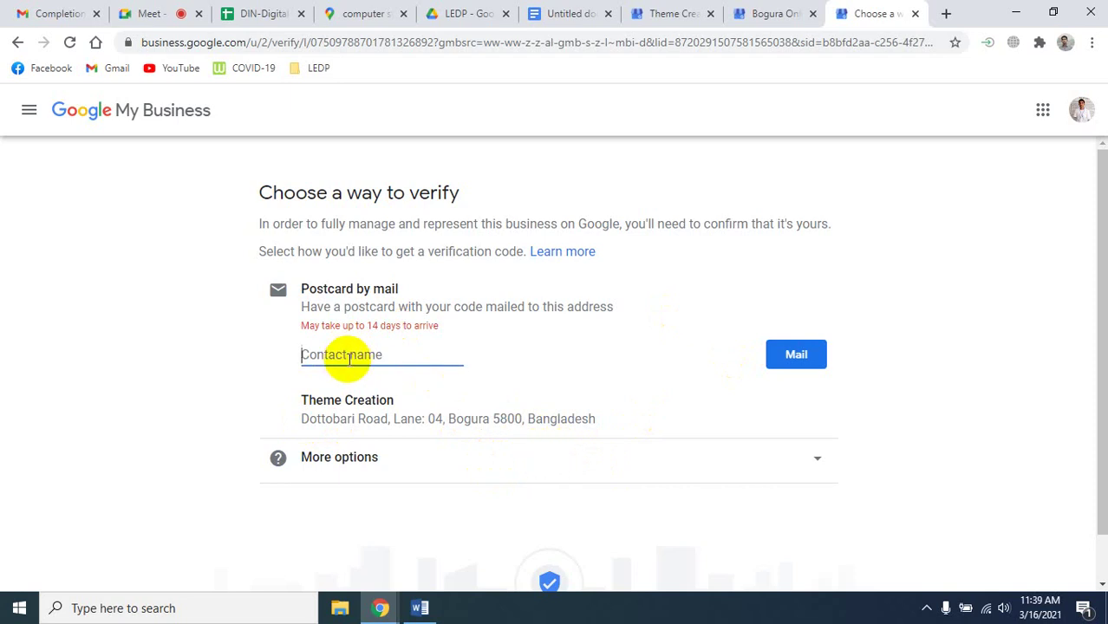
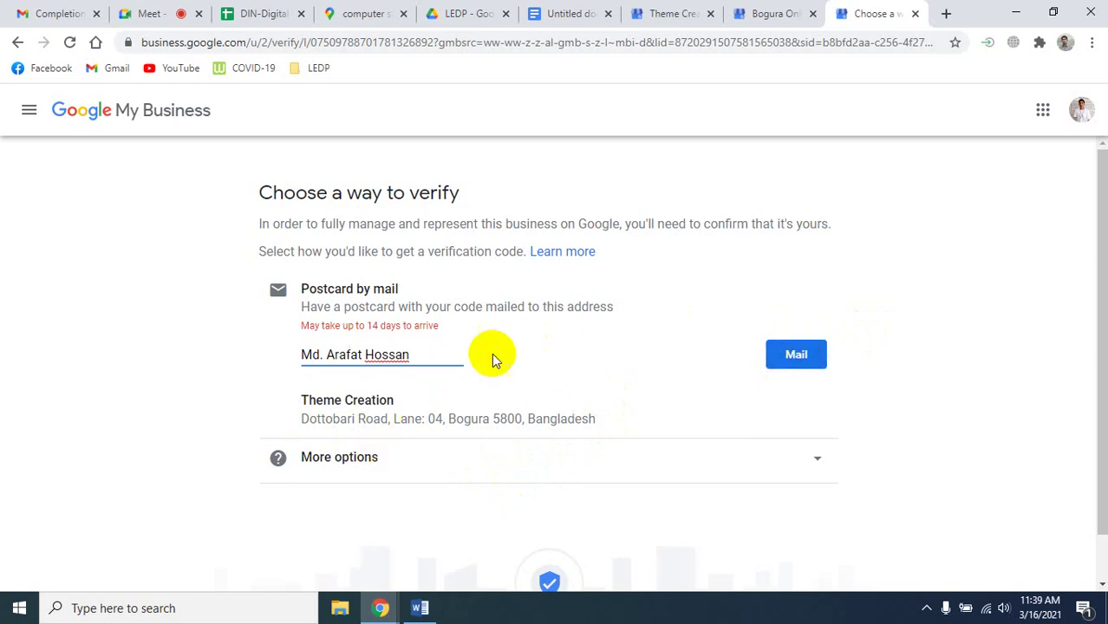
click(743, 469)
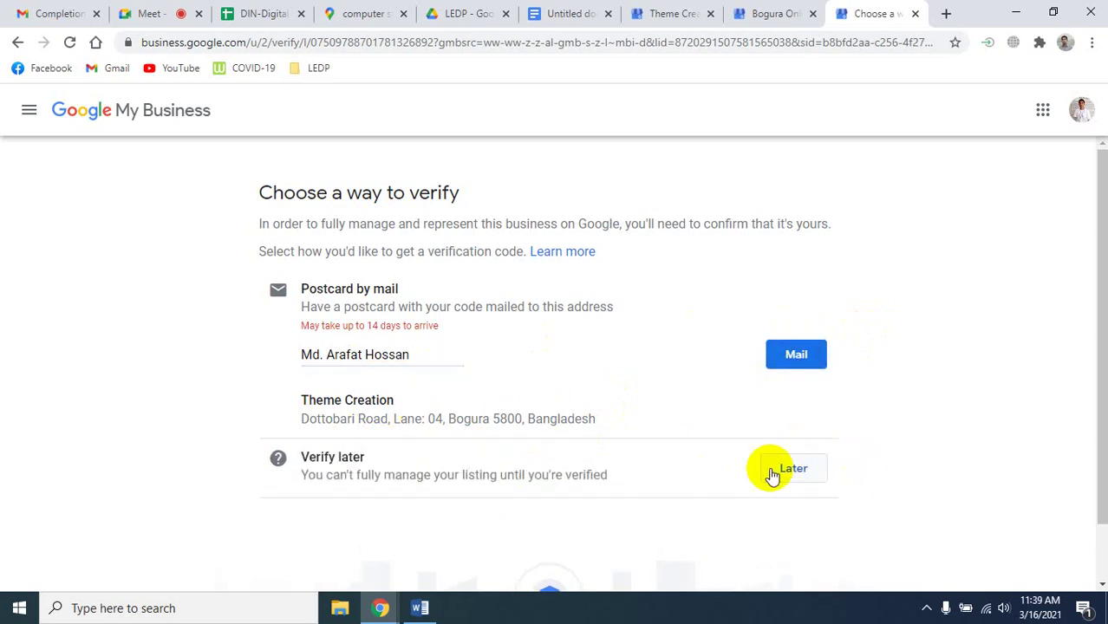
click(793, 472)
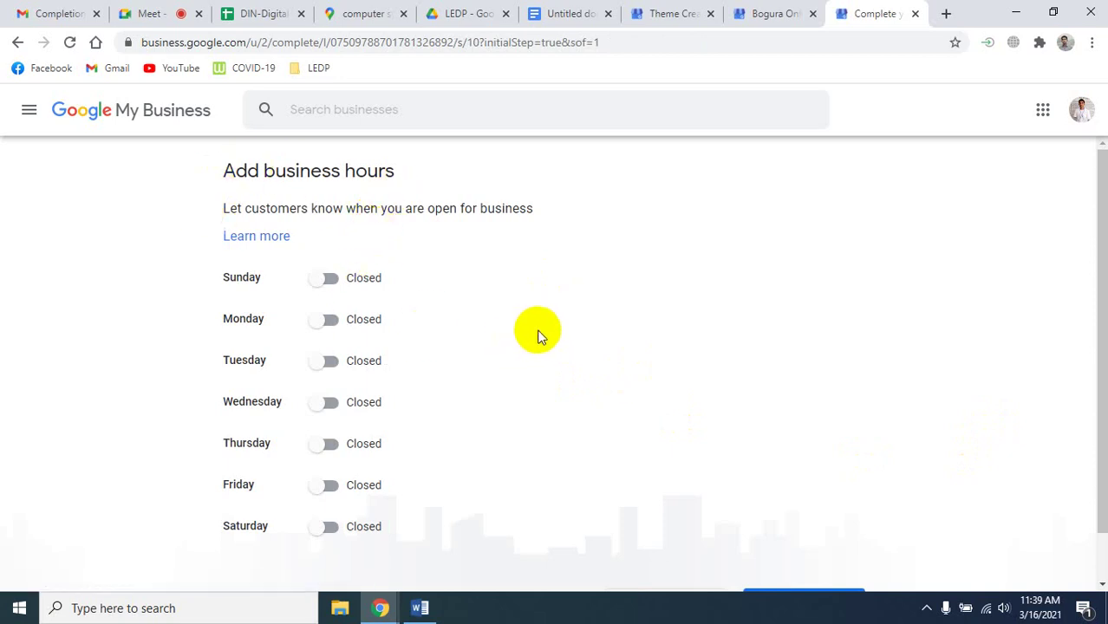
Set Sunday to open 24 hours, keep Friday and Saturday closed, and save the hours.
click(325, 283)
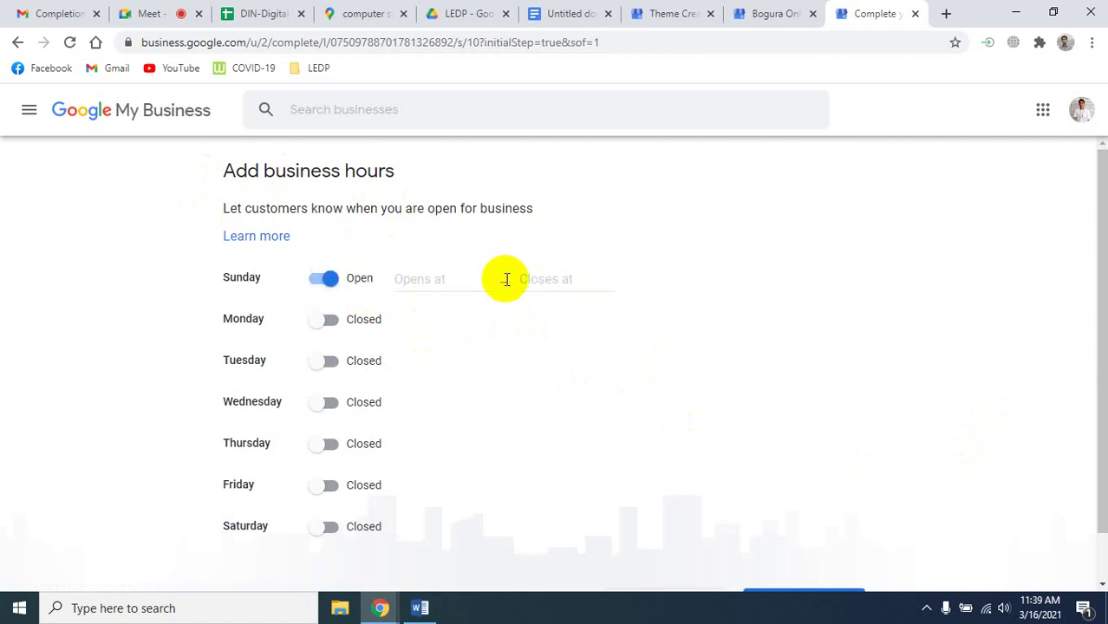
click(408, 279)
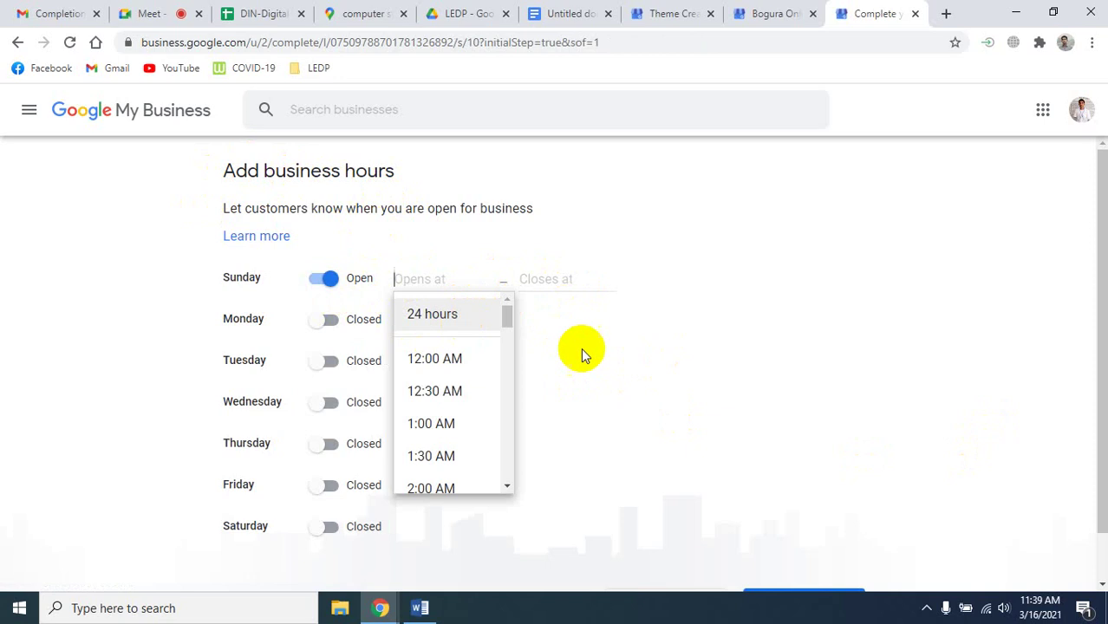
click(433, 315)
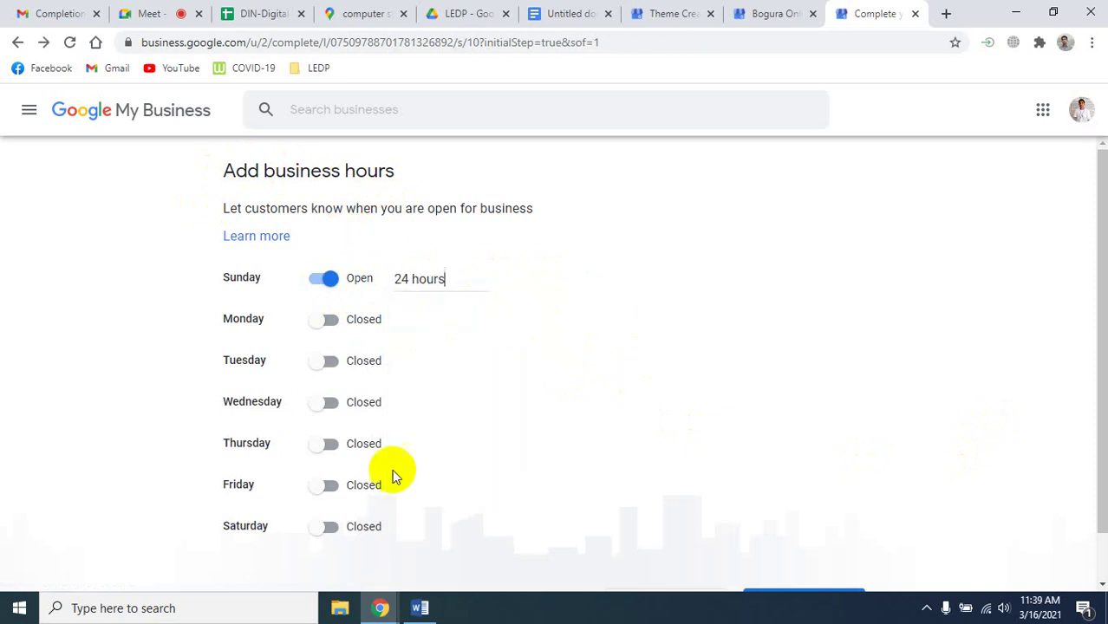
scroll(359, 530, down, 1)
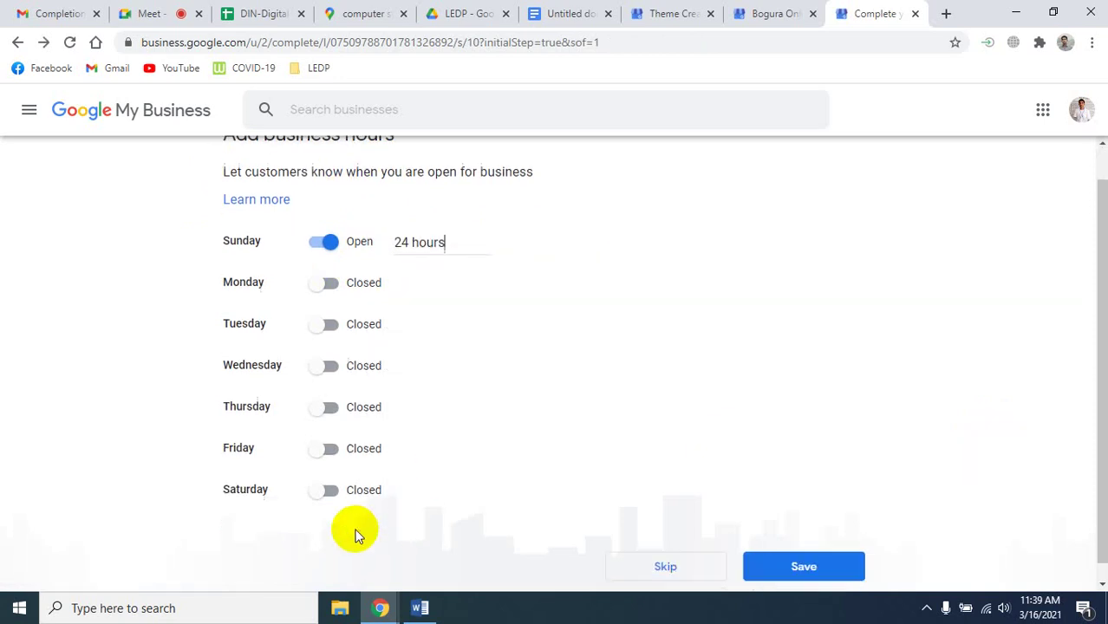
click(328, 438)
click(317, 441)
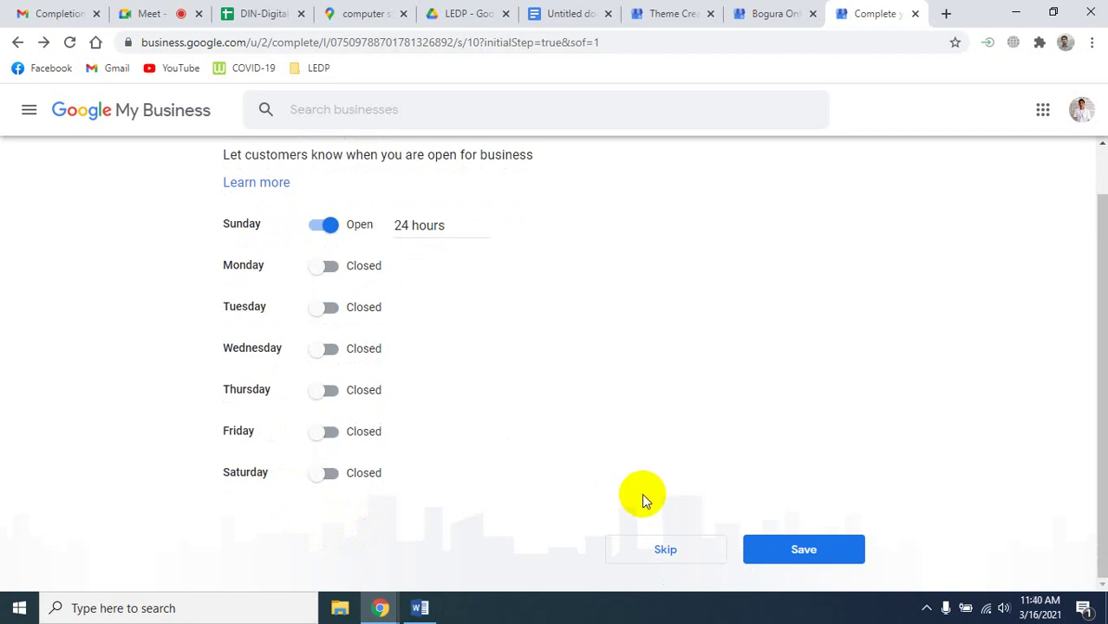
click(334, 483)
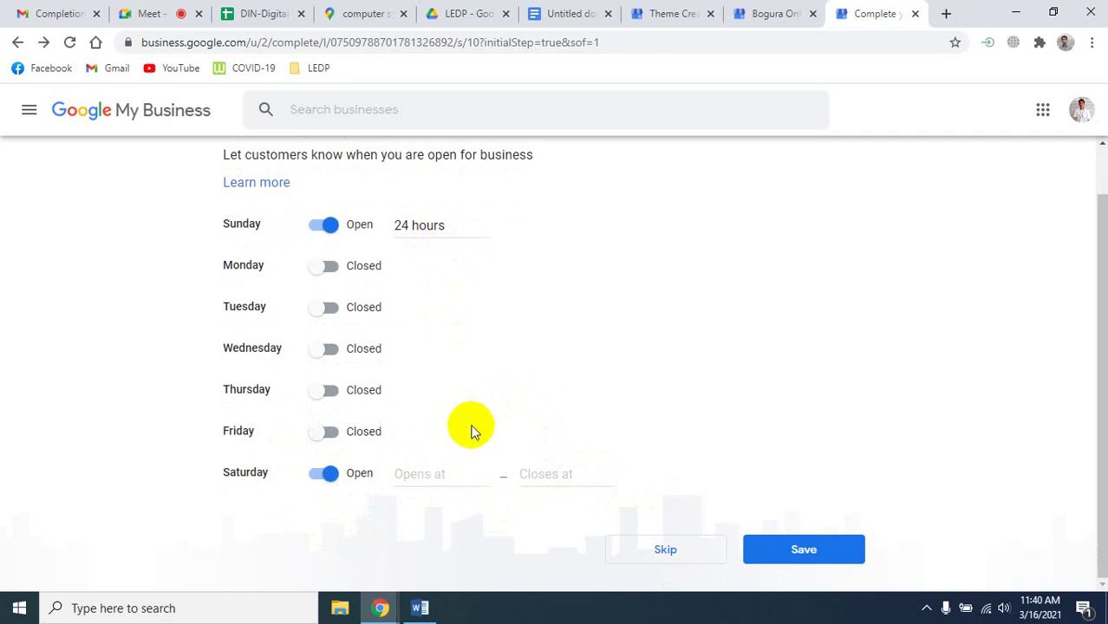
click(796, 552)
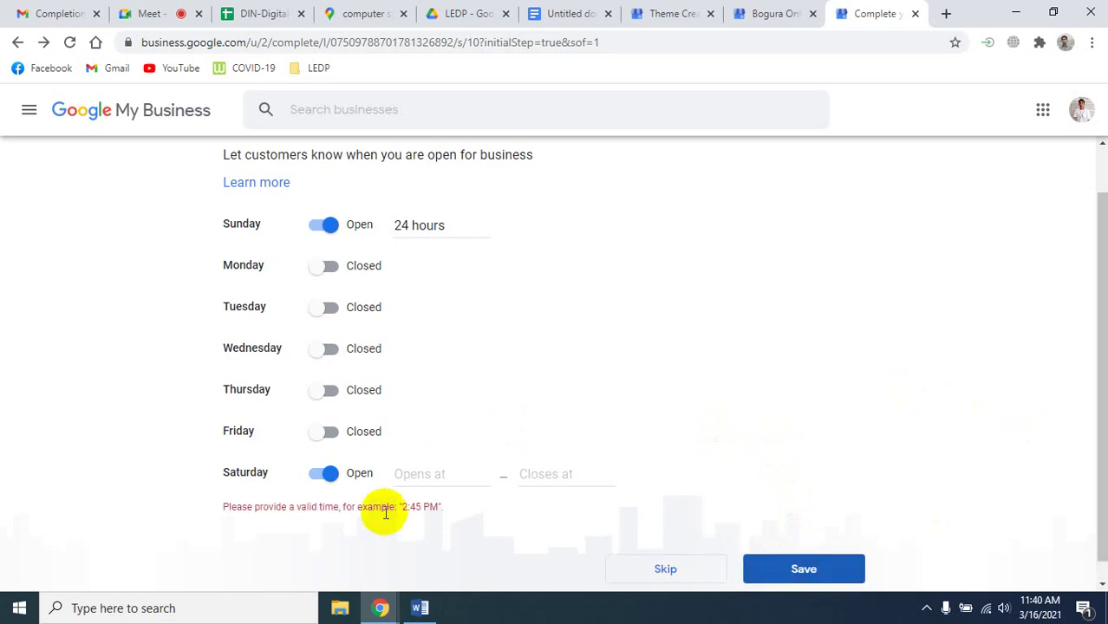
click(321, 473)
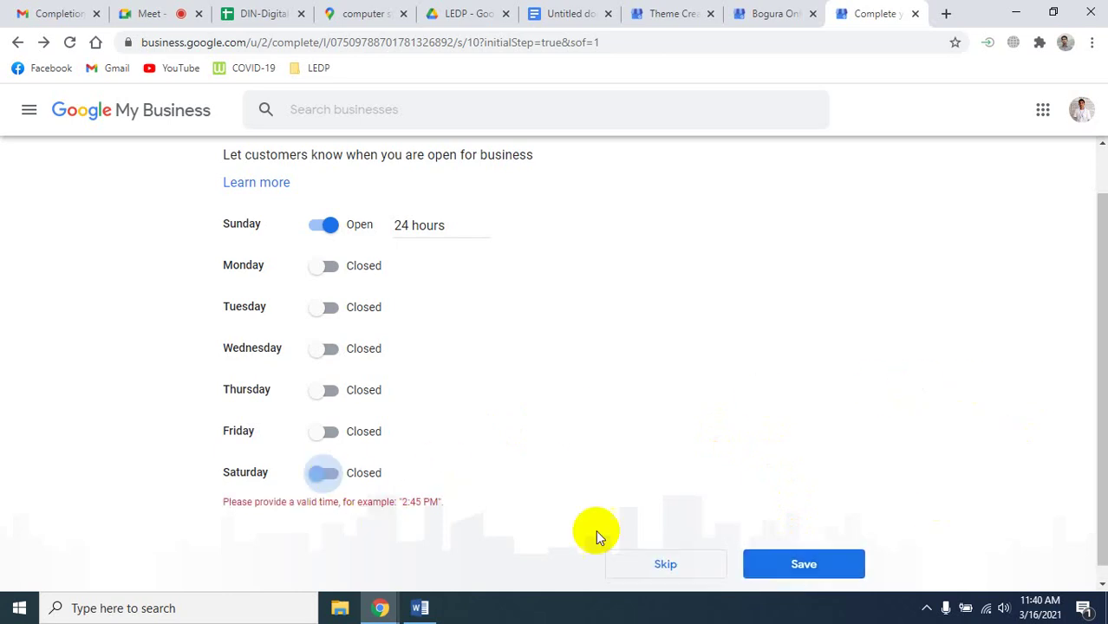
click(823, 568)
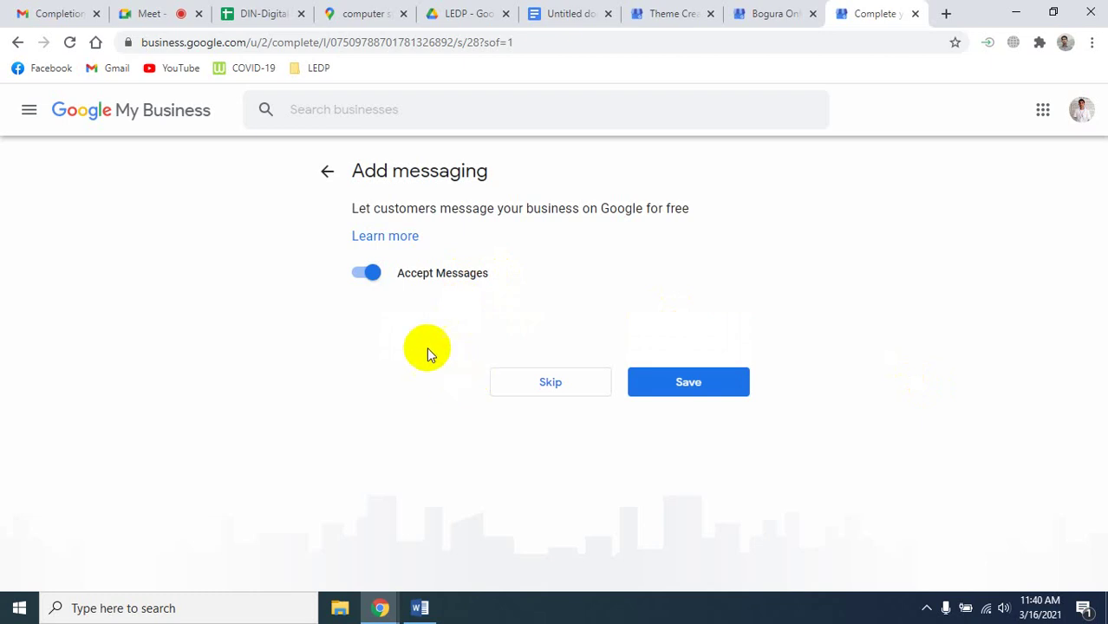
Keep Accept Messages turned on and save the messaging setting.
click(363, 273)
click(362, 273)
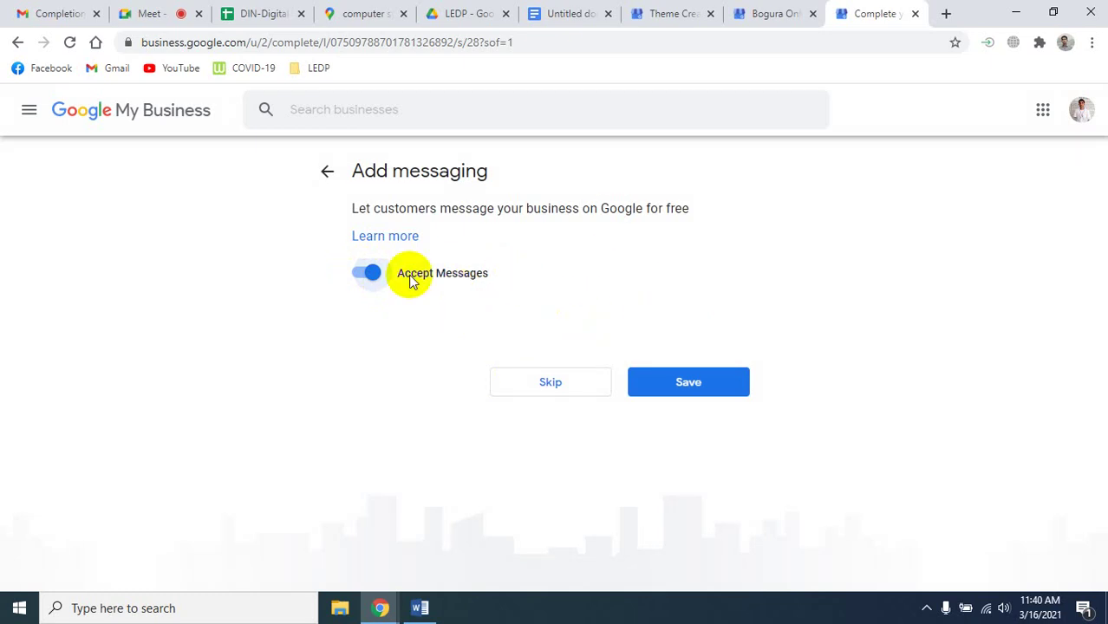
click(697, 388)
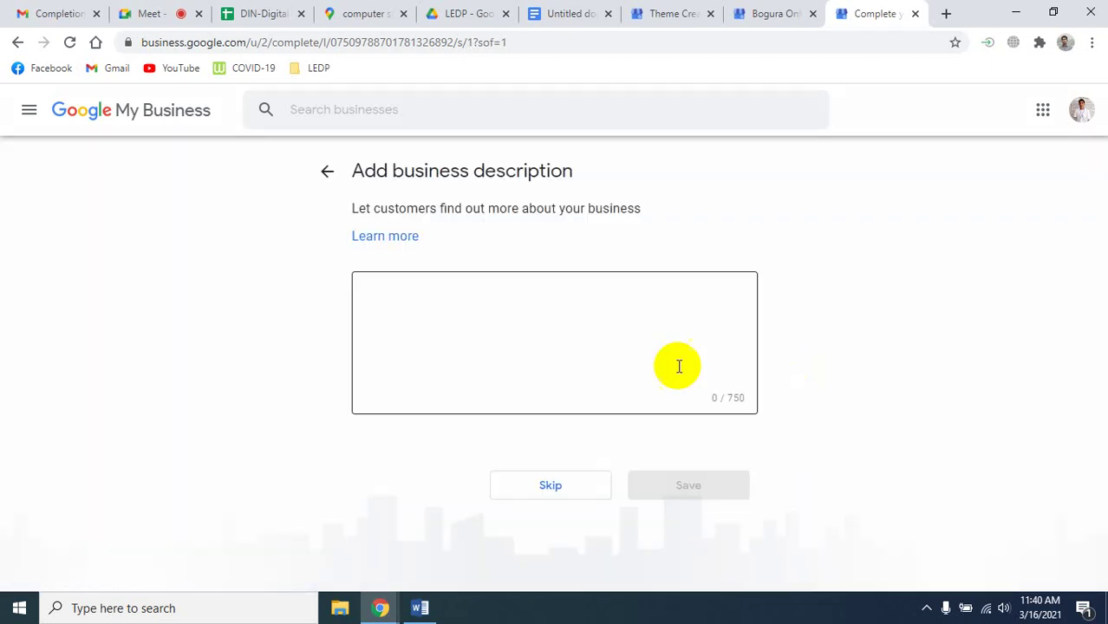
Paste the Lorem ipsum paragraph as the business description, trim the trailing characters, and save.
click(527, 330)
right_click(525, 330)
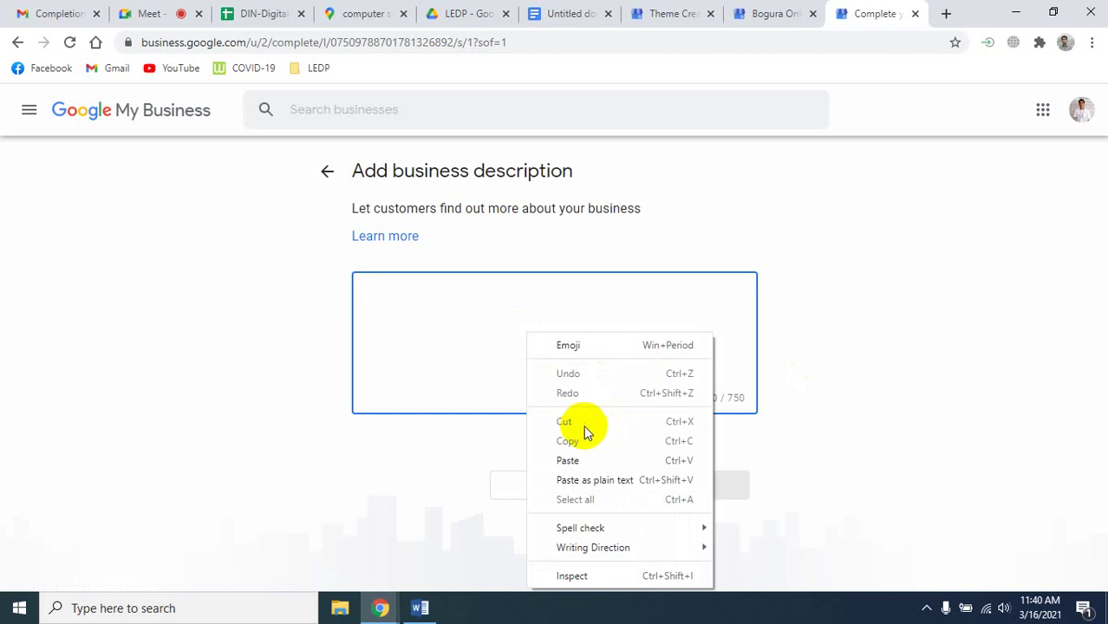
click(582, 460)
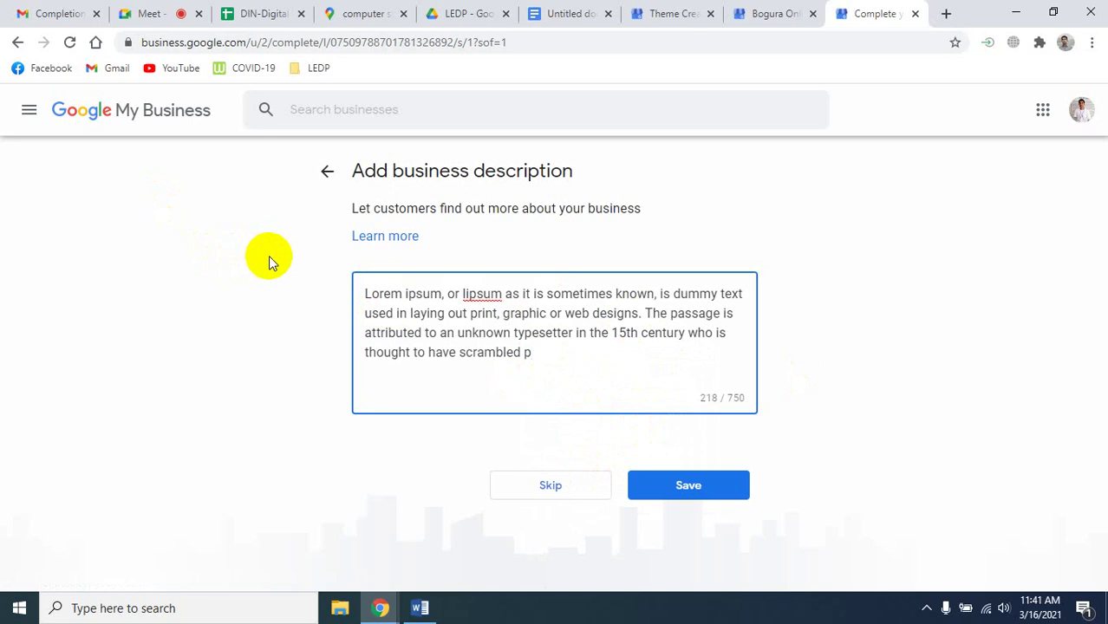
key(BackSpace)
key(BackSpace)
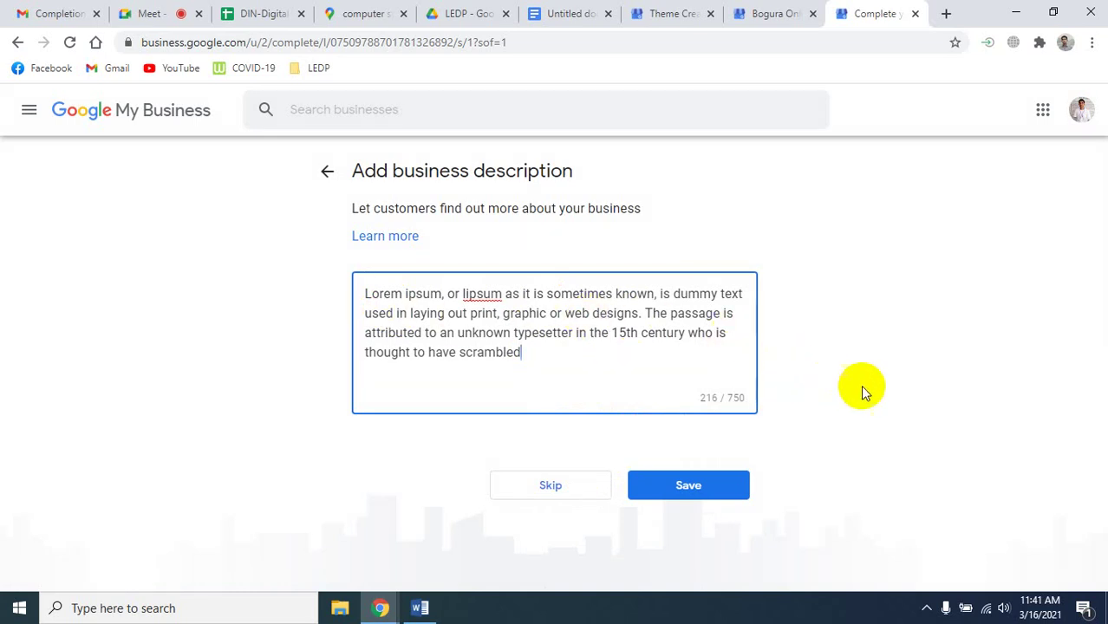
click(685, 492)
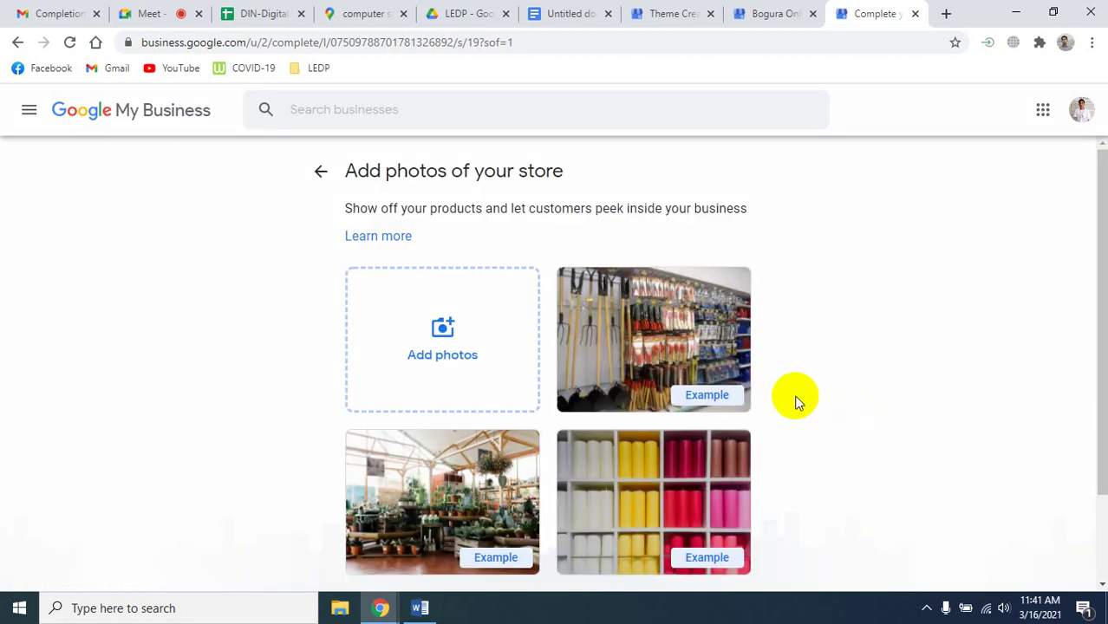
Upload the laptop photo images.jpg from the computer as a store photo and continue.
click(431, 319)
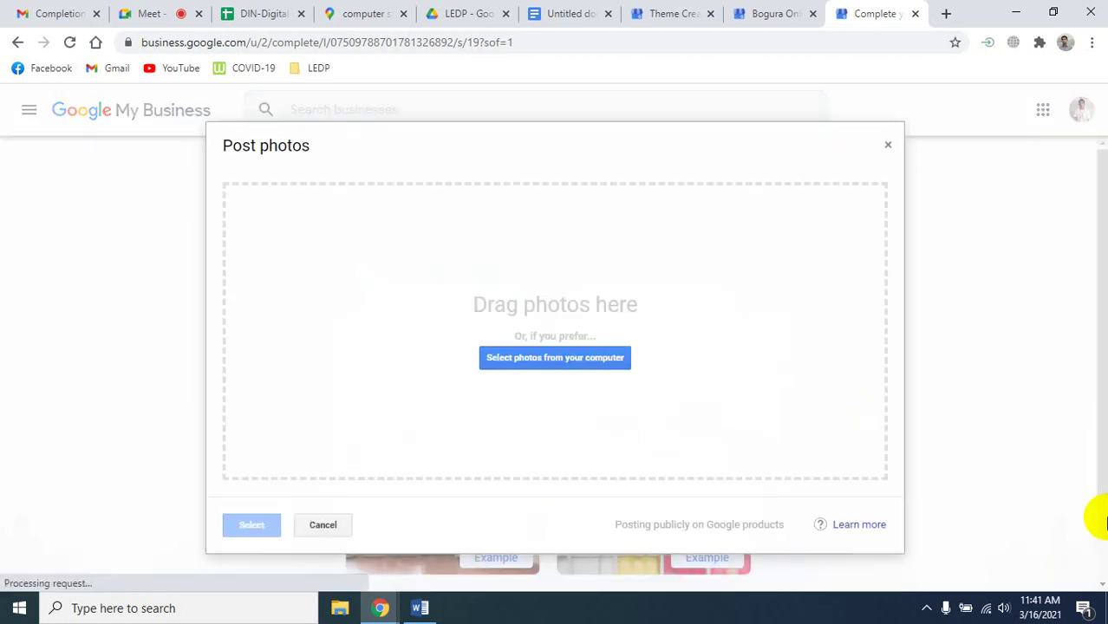
click(513, 363)
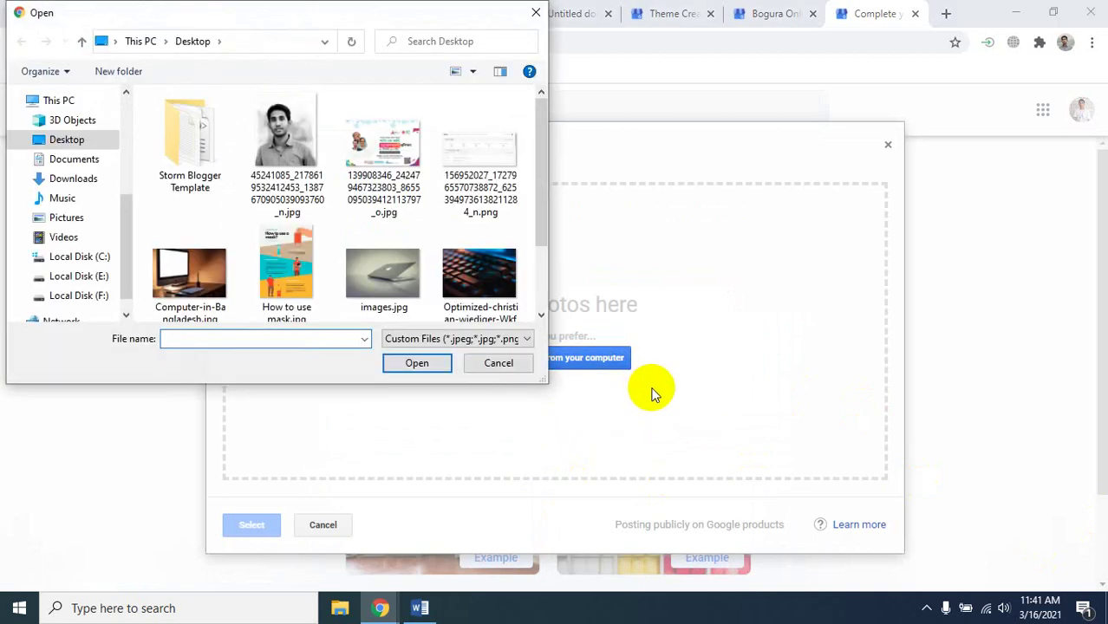
click(378, 308)
click(397, 364)
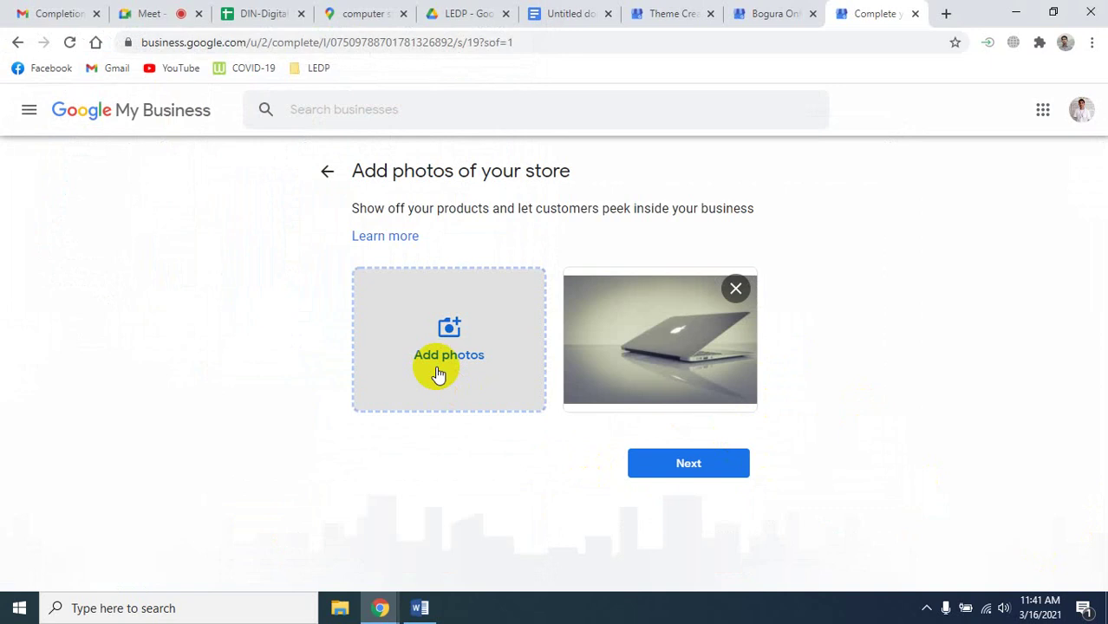
click(676, 468)
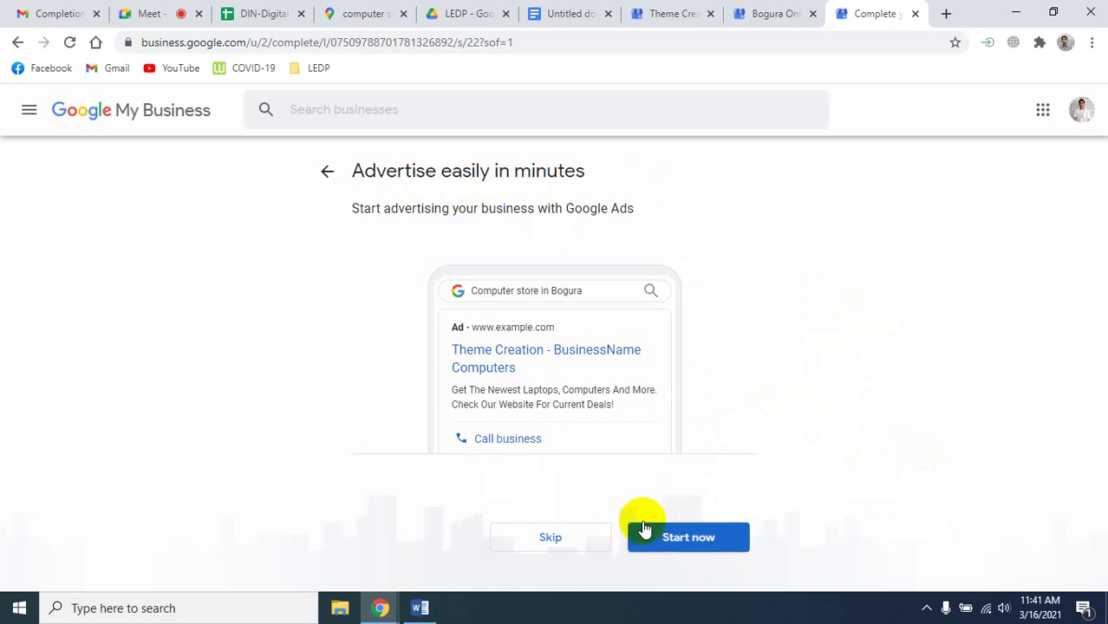
Skip advertising and continue to the Theme Creation dashboard.
click(515, 539)
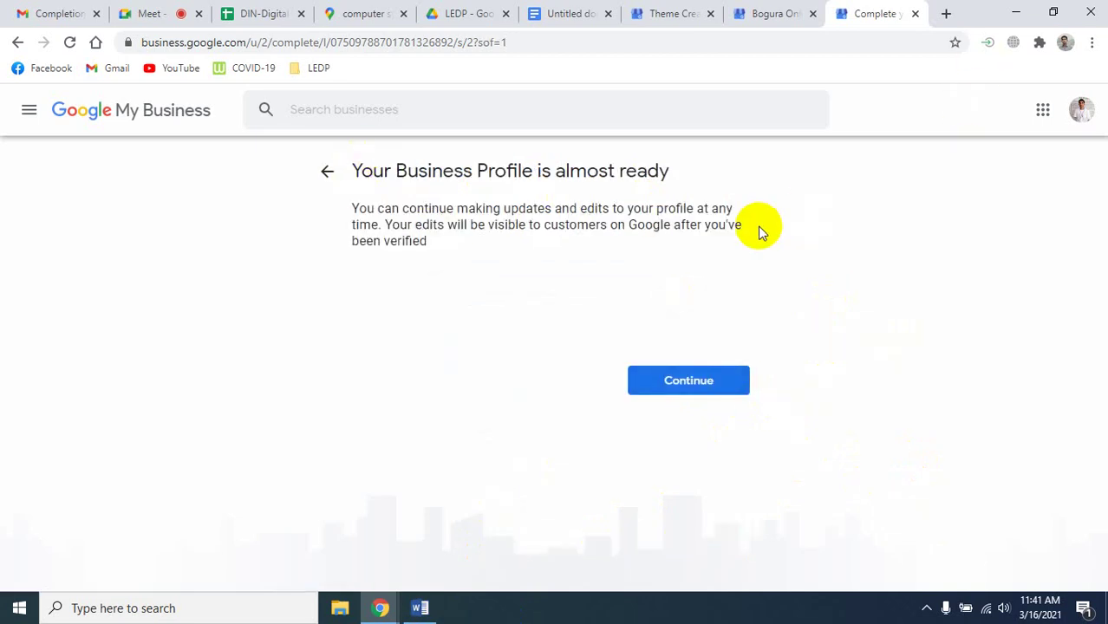
click(685, 385)
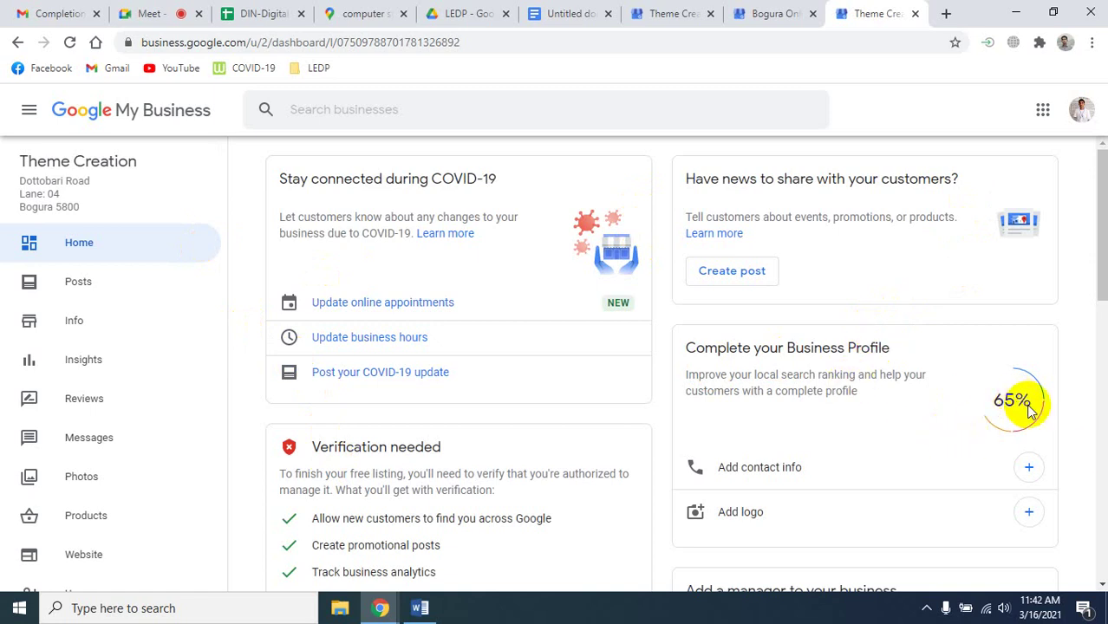
Choose Verify now on the dashboard's Verification needed card.
scroll(711, 407, down, 4)
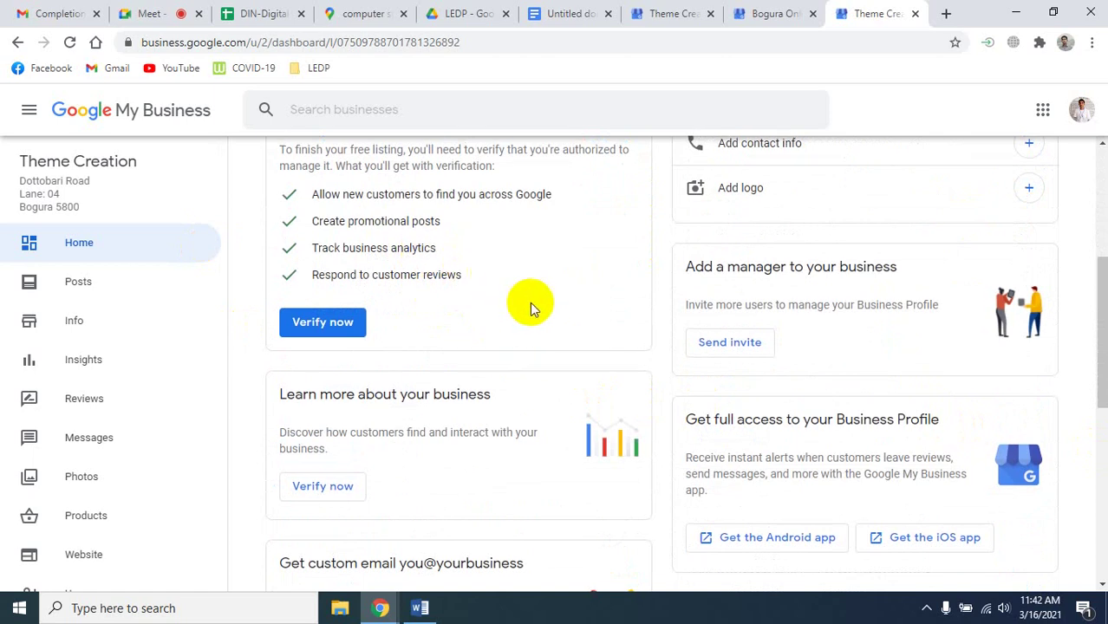
scroll(527, 304, up, 3)
scroll(433, 344, down, 1)
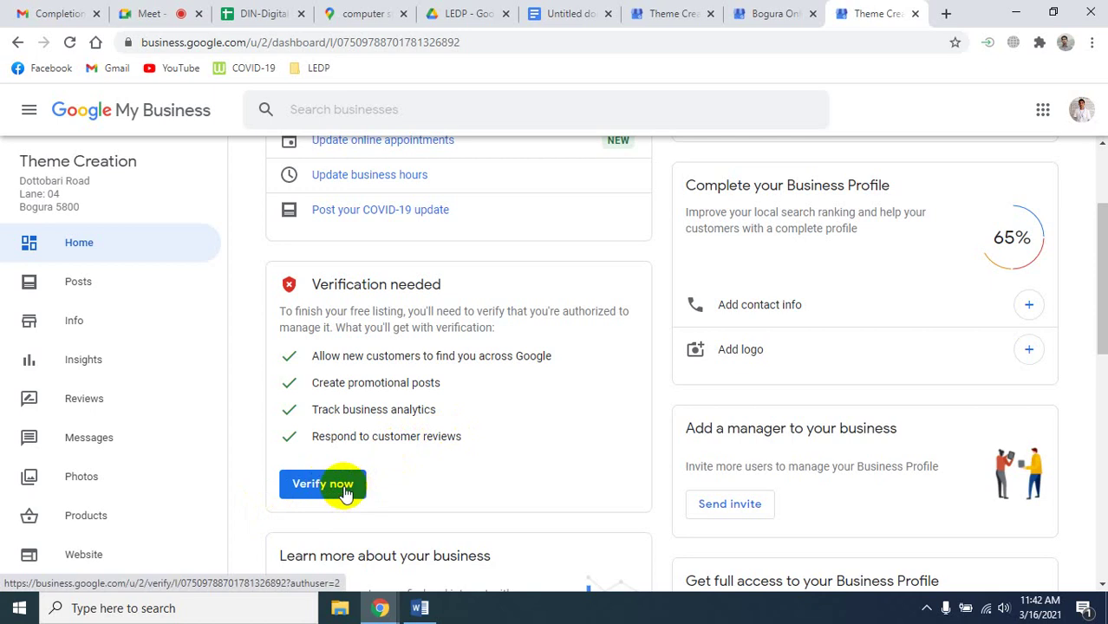
click(345, 491)
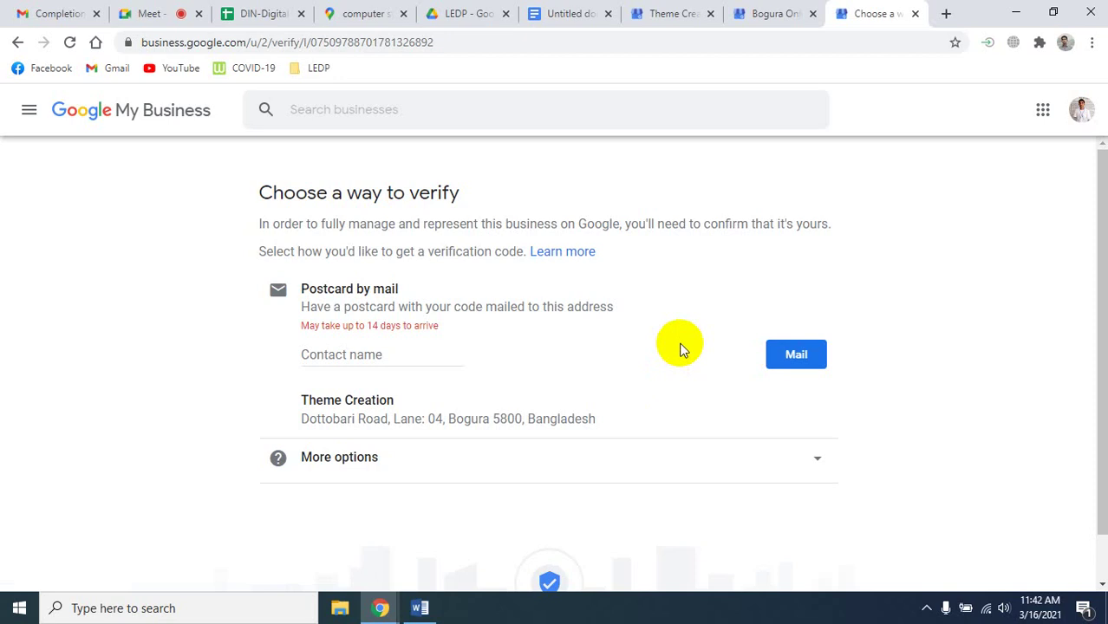
Load fiverr.com in a new browser tab and select its search box.
click(16, 43)
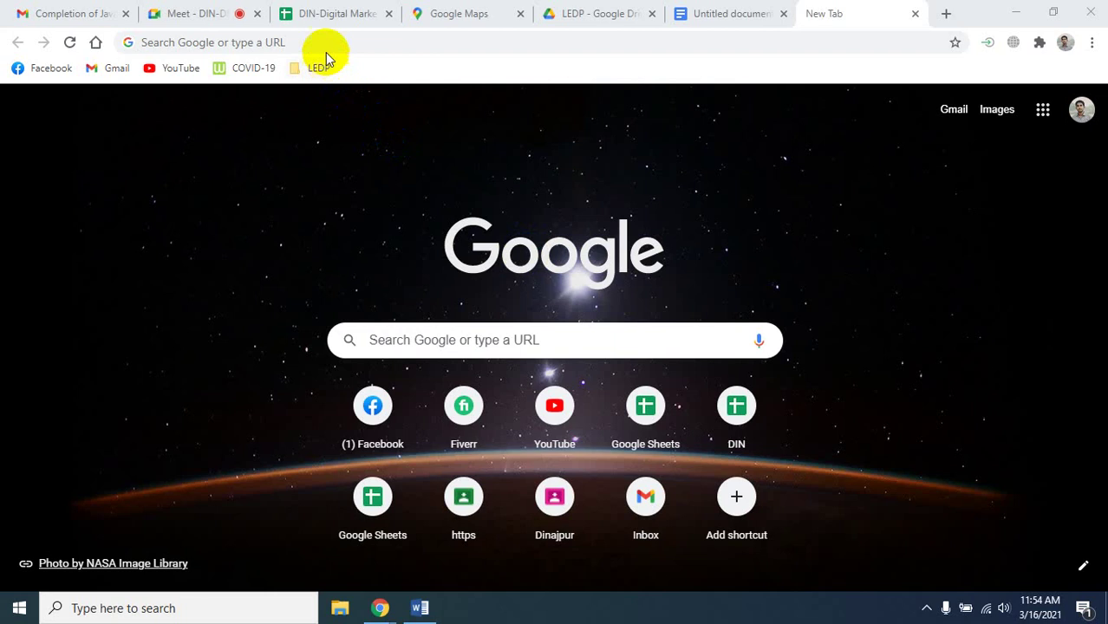
click(322, 41)
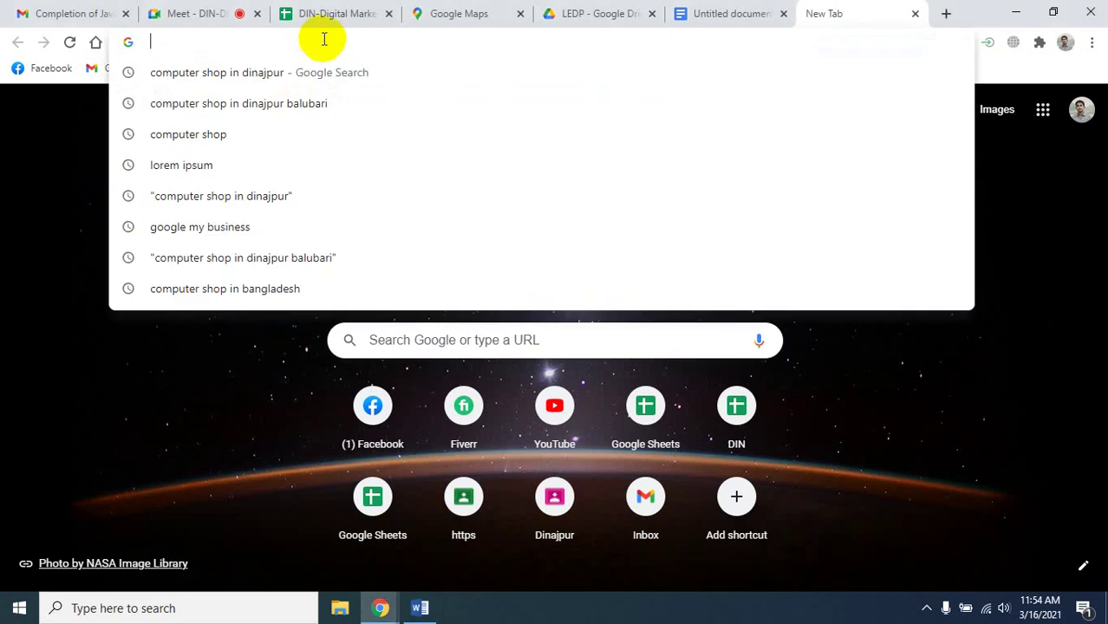
text(fiverr.com)
key(Return)
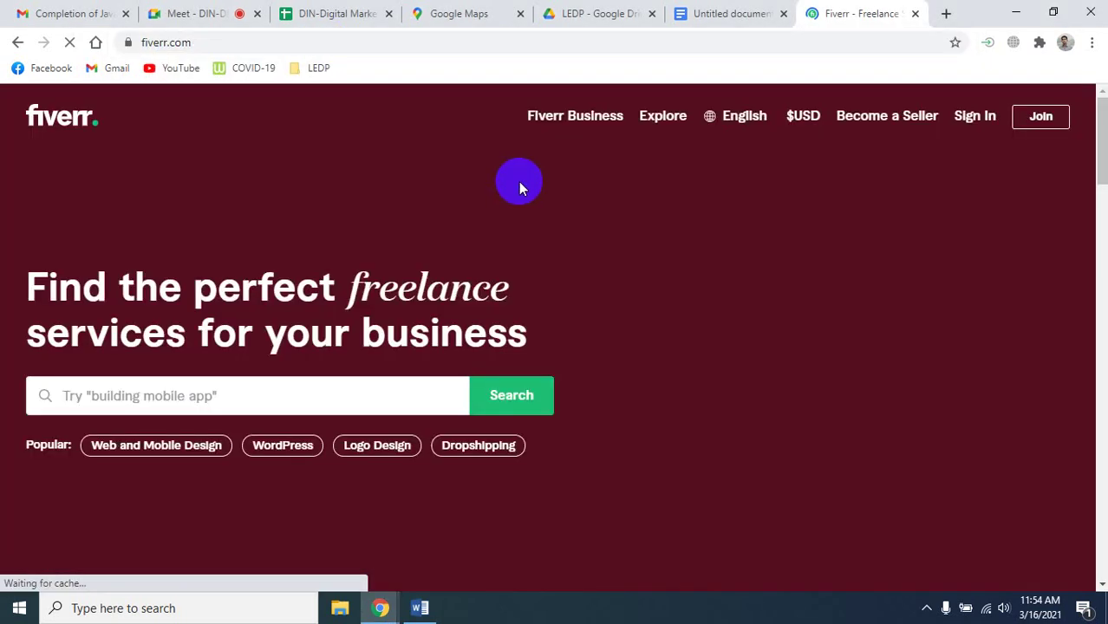
click(189, 399)
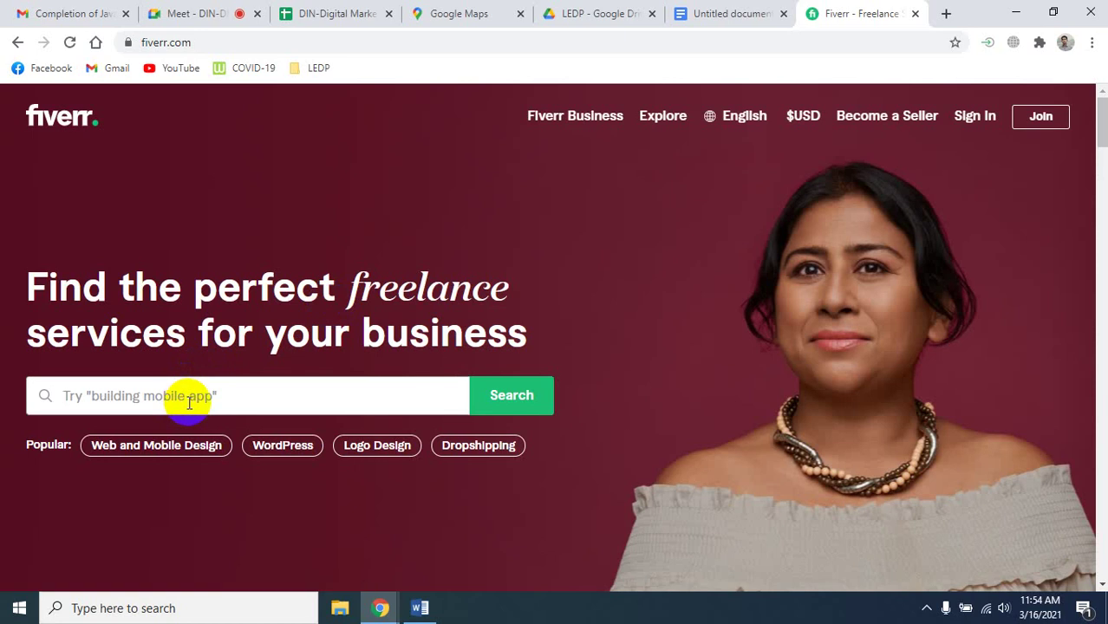
Search Fiverr for 'google business', then refine the search to 'google my business'.
text(google )
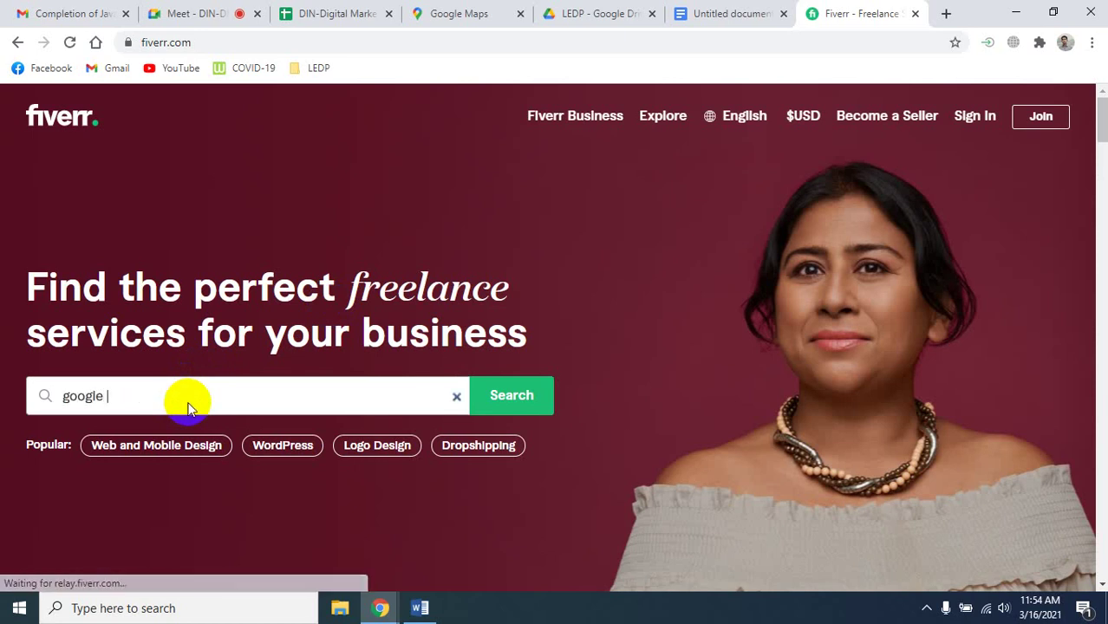
text(b)
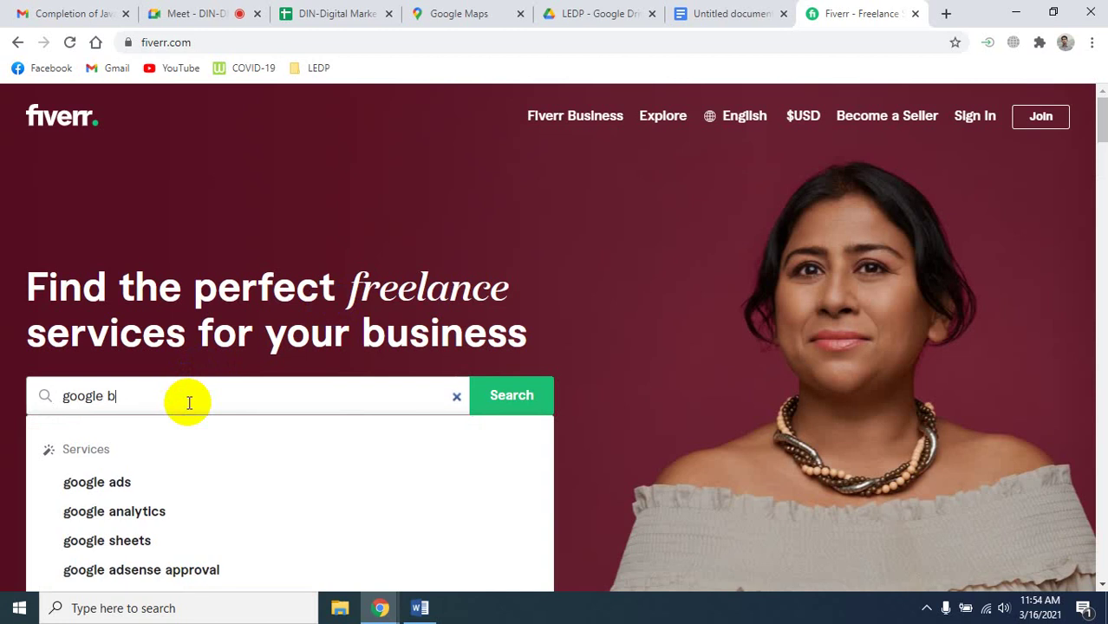
text(usiness)
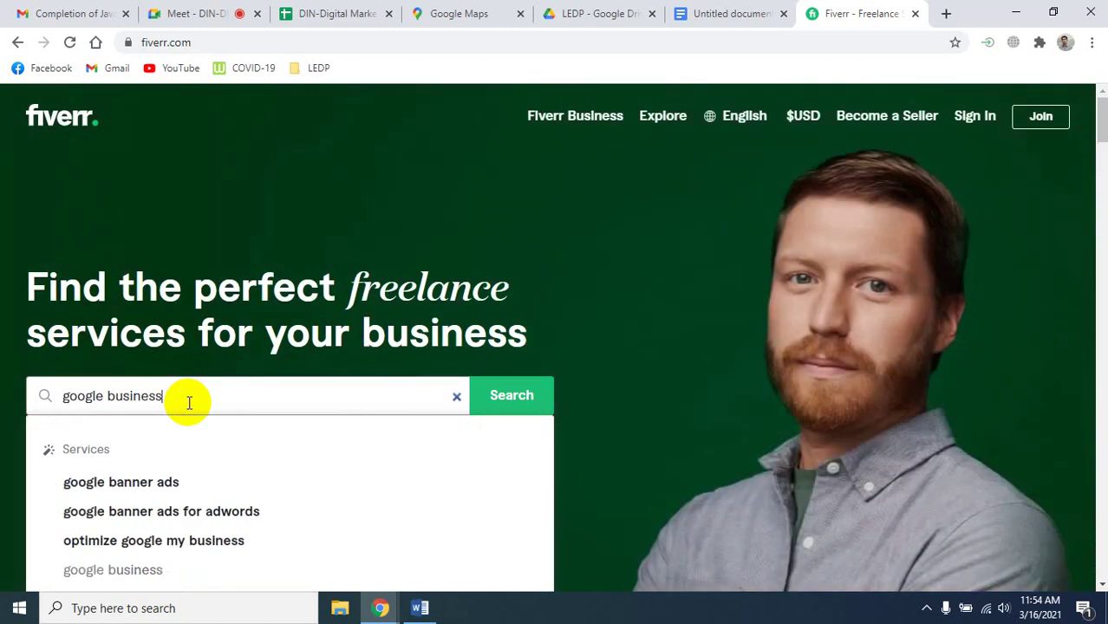
key(Return)
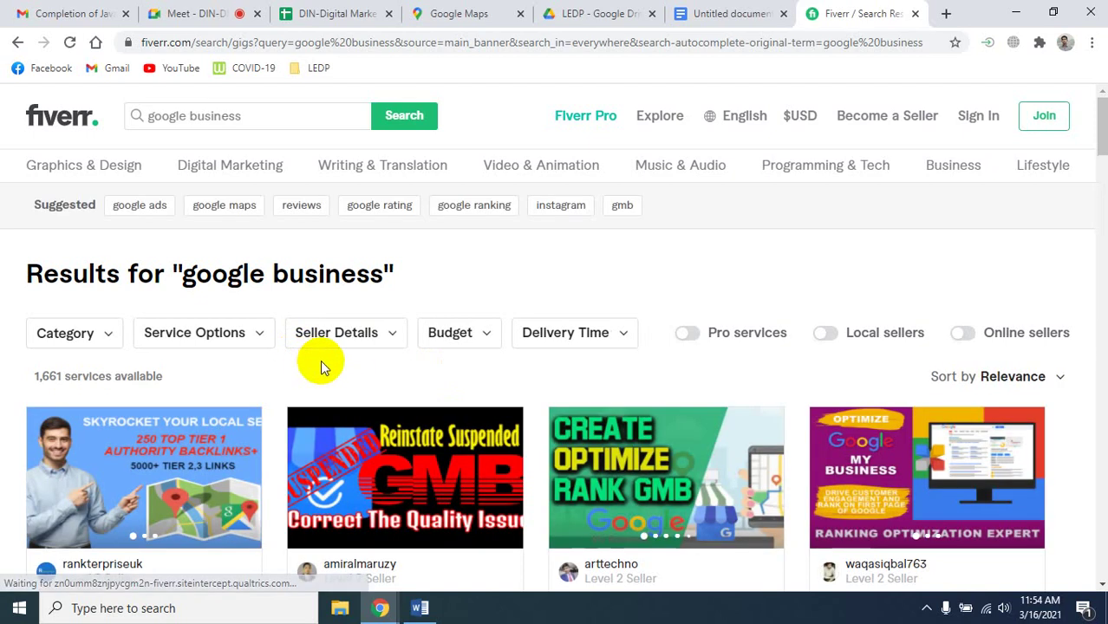
scroll(318, 364, down, 3)
scroll(245, 351, up, 3)
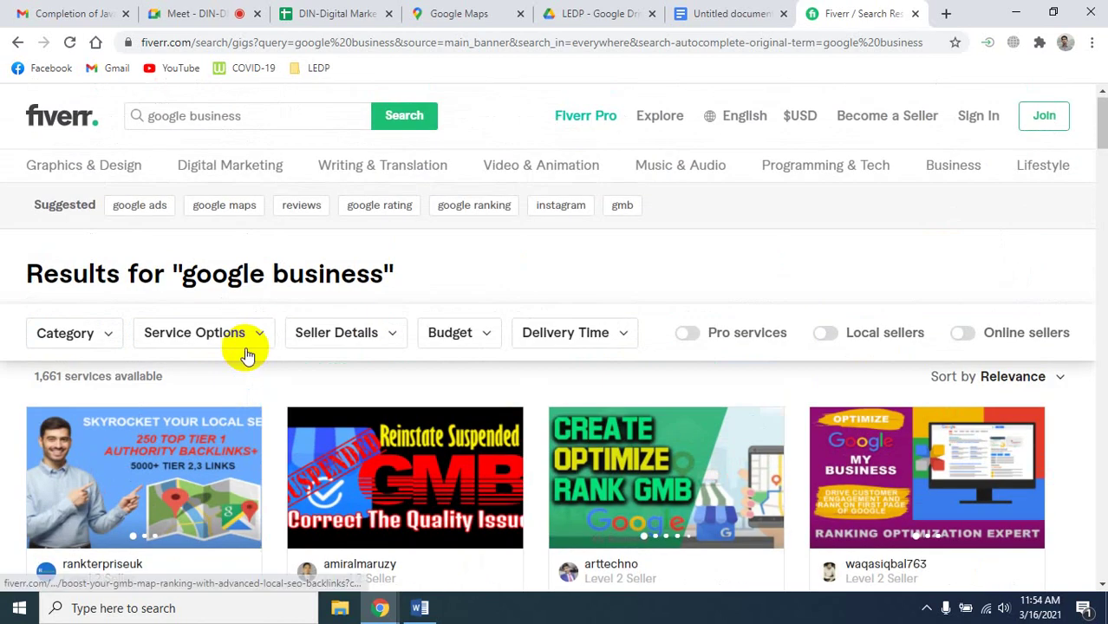
click(189, 121)
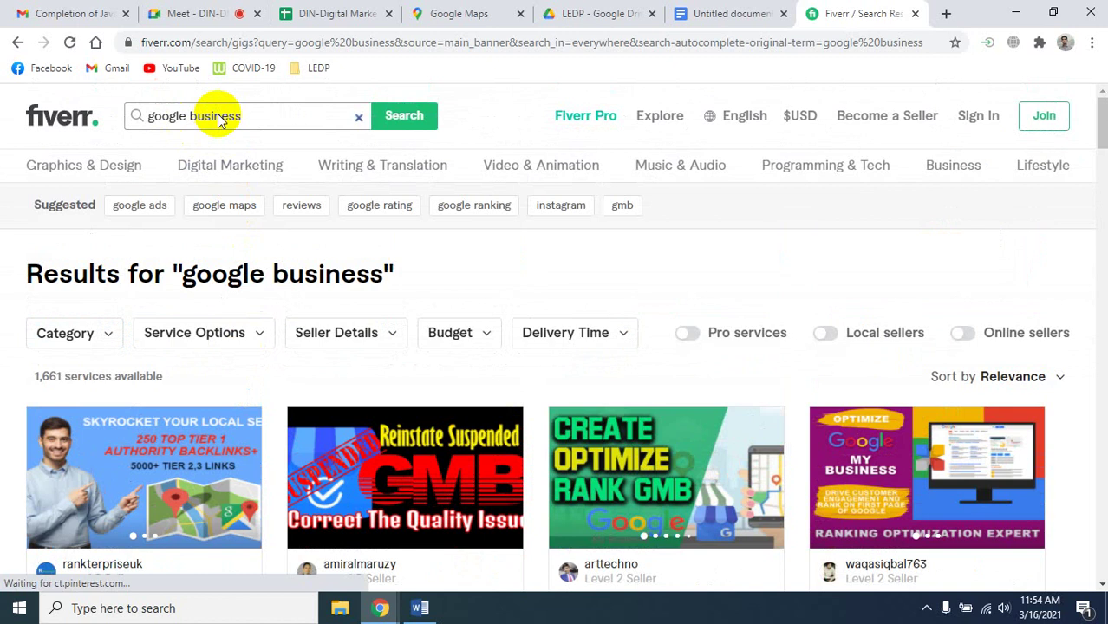
text(my)
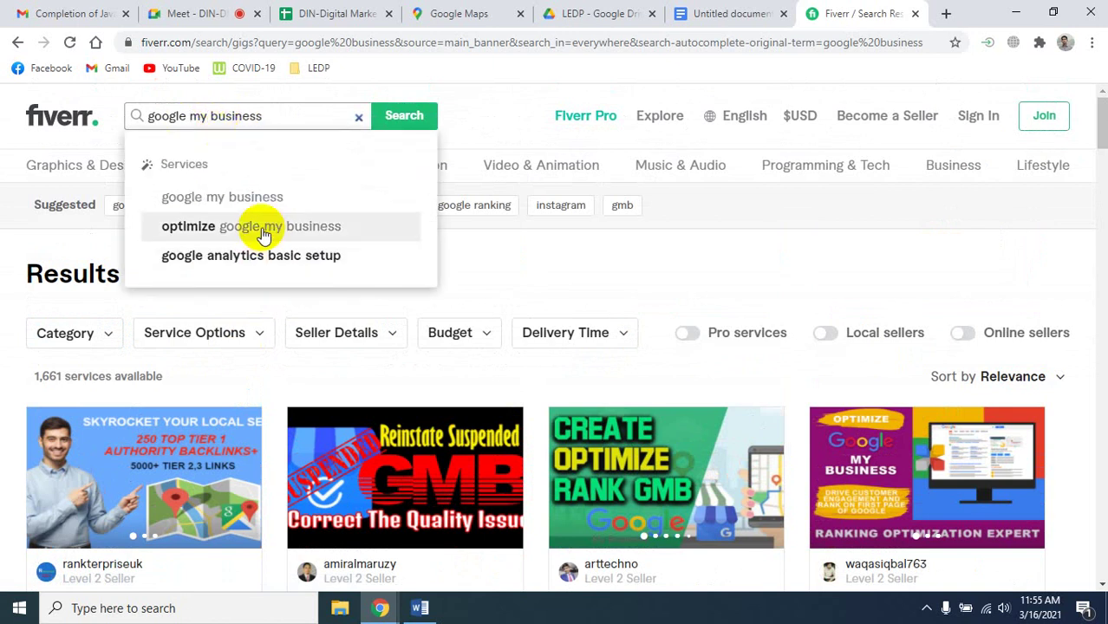
click(247, 198)
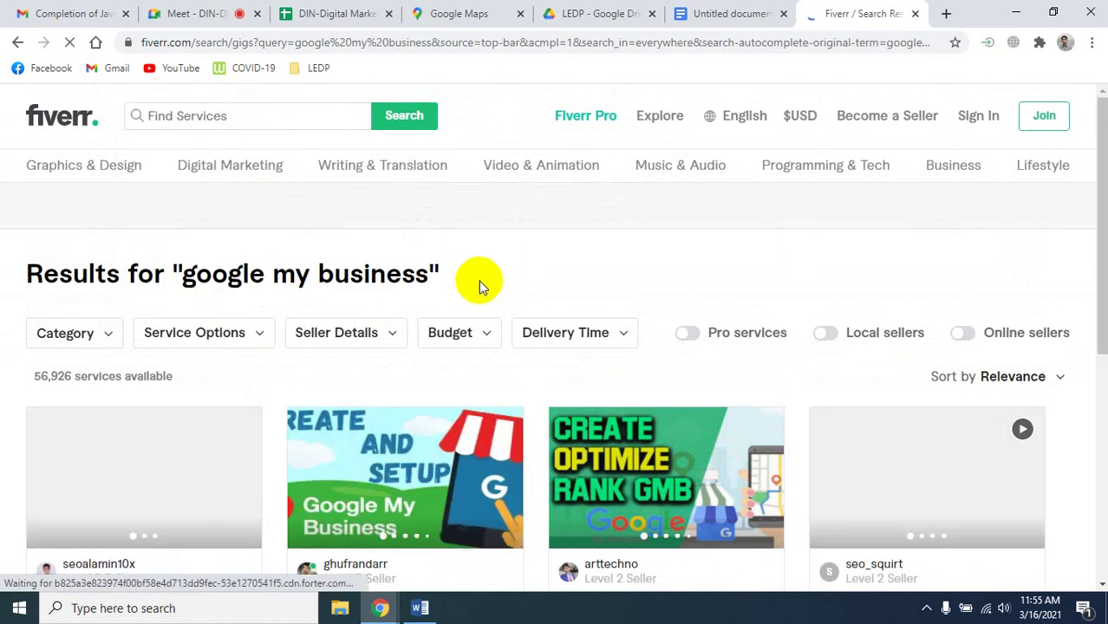
Browse the Fiverr 'google my business' results and open the local SEO and GMB listing gig in a new window.
scroll(392, 265, down, 1)
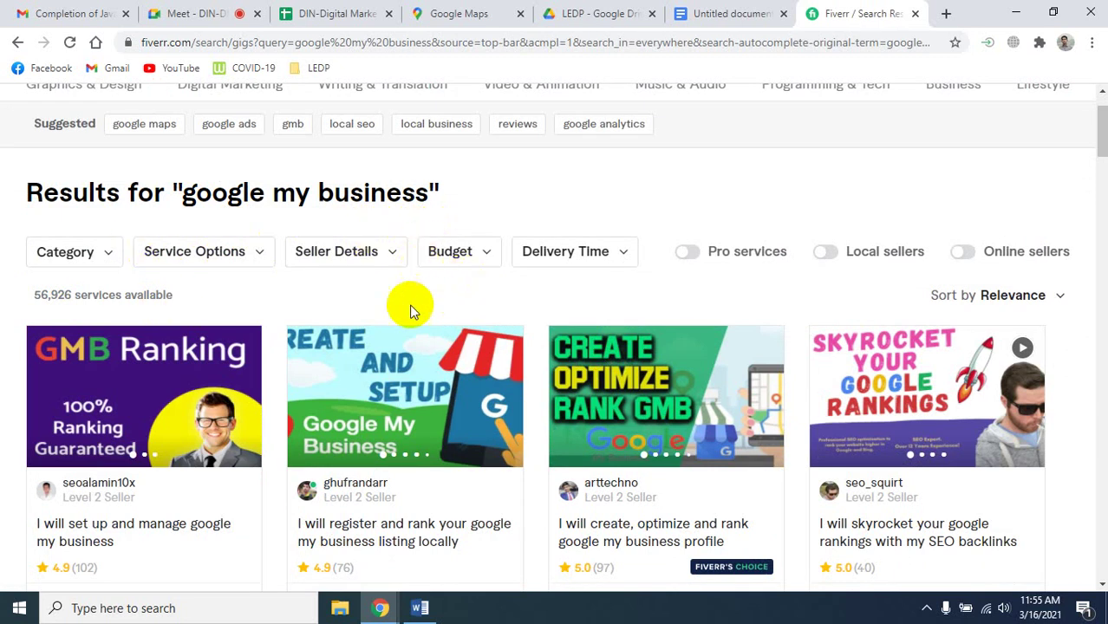
scroll(264, 394, down, 1)
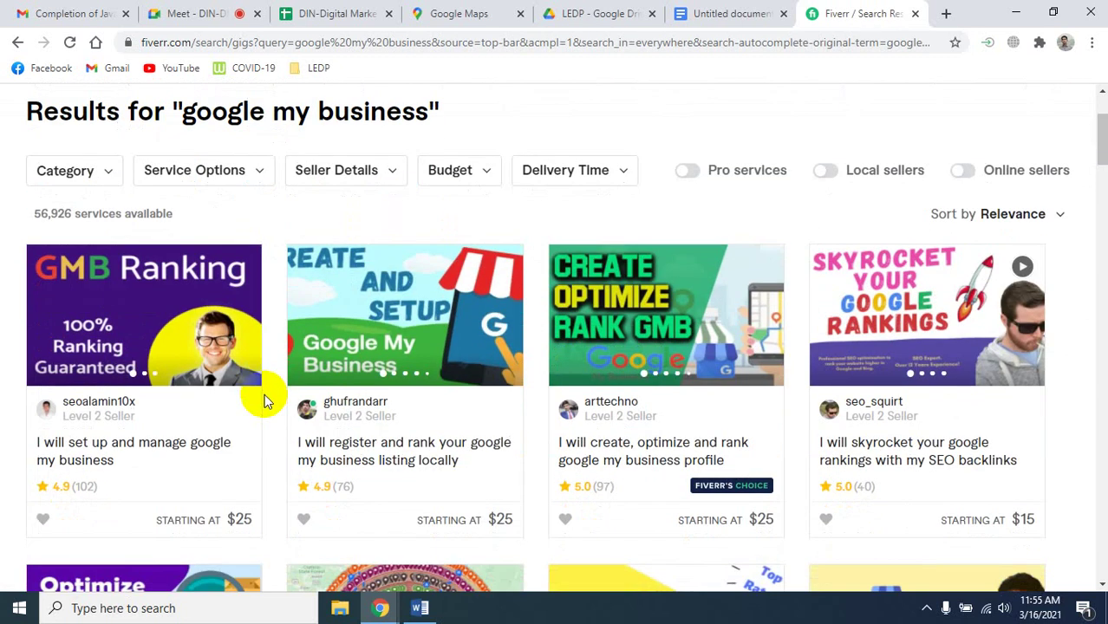
scroll(265, 394, down, 1)
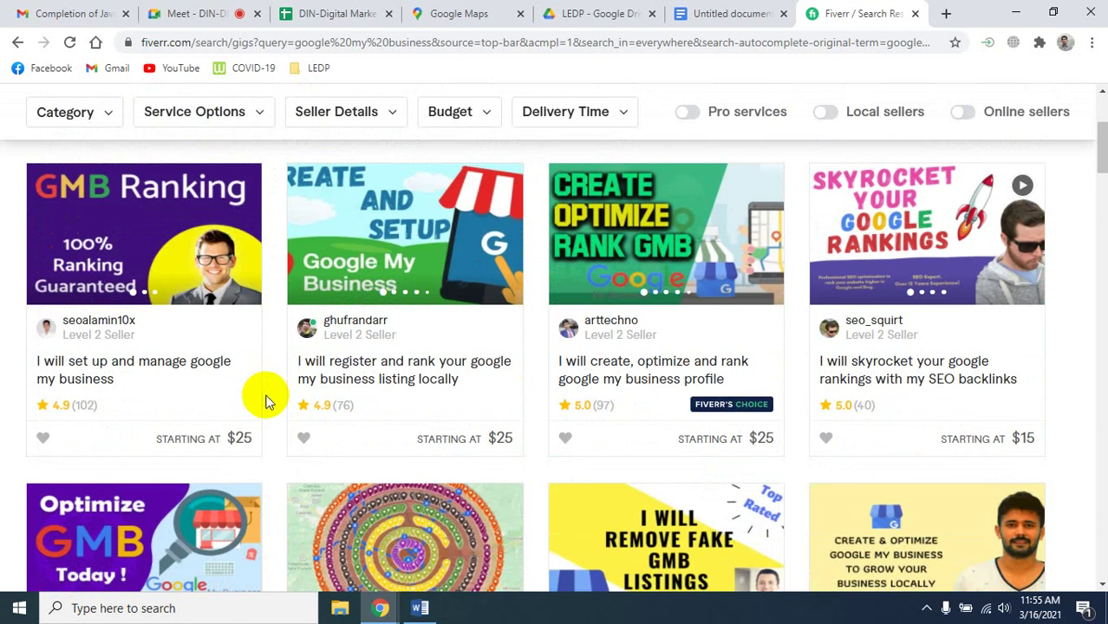
scroll(721, 395, up, 3)
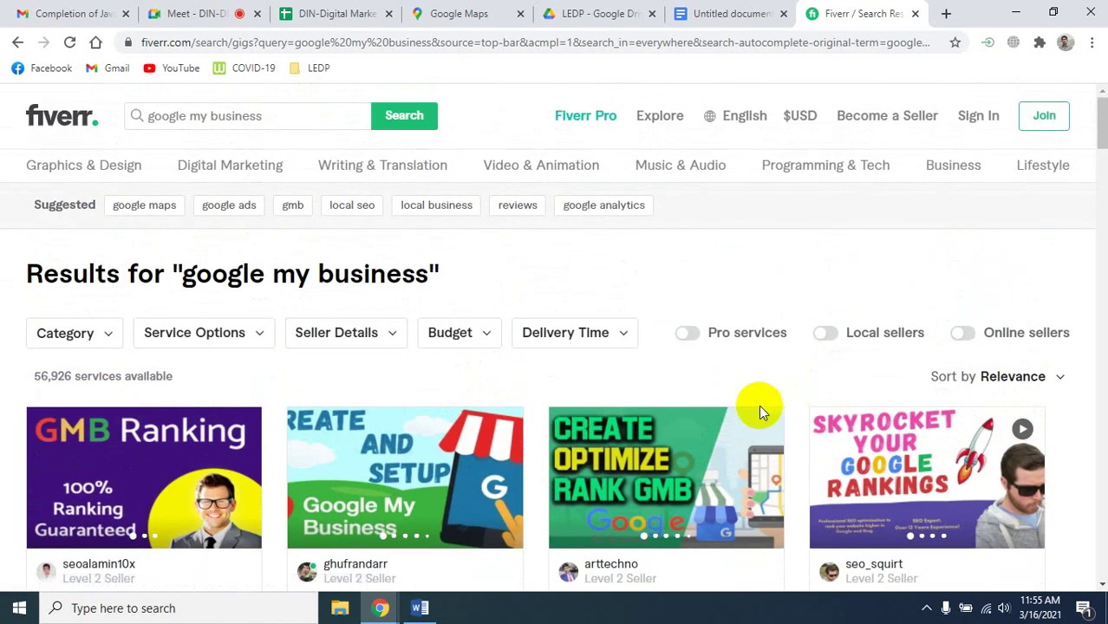
scroll(809, 415, down, 8)
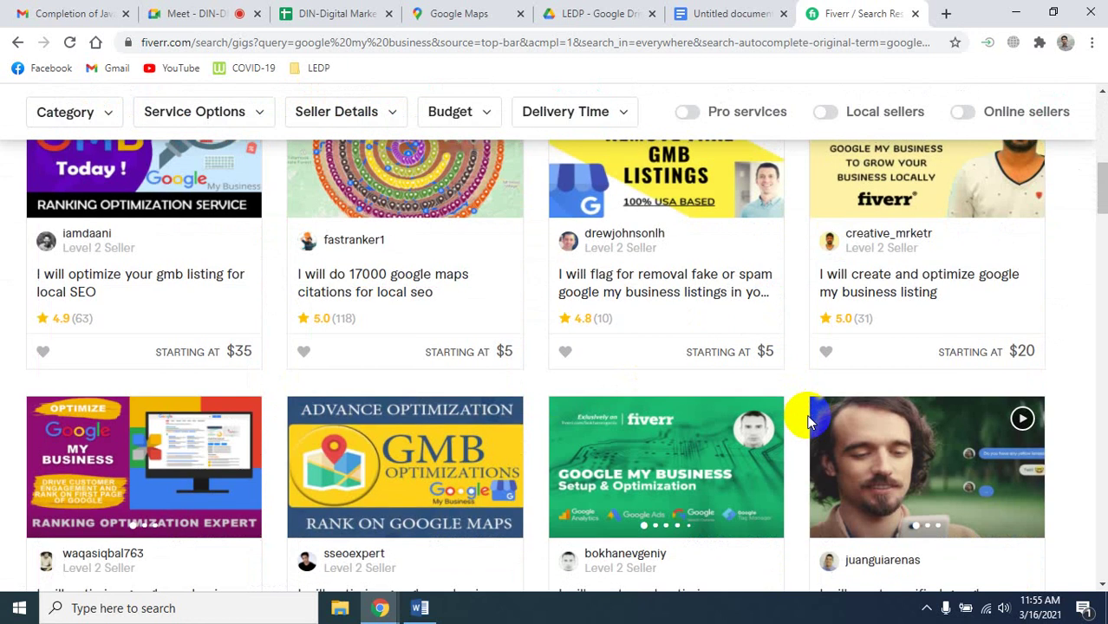
scroll(808, 422, down, 10)
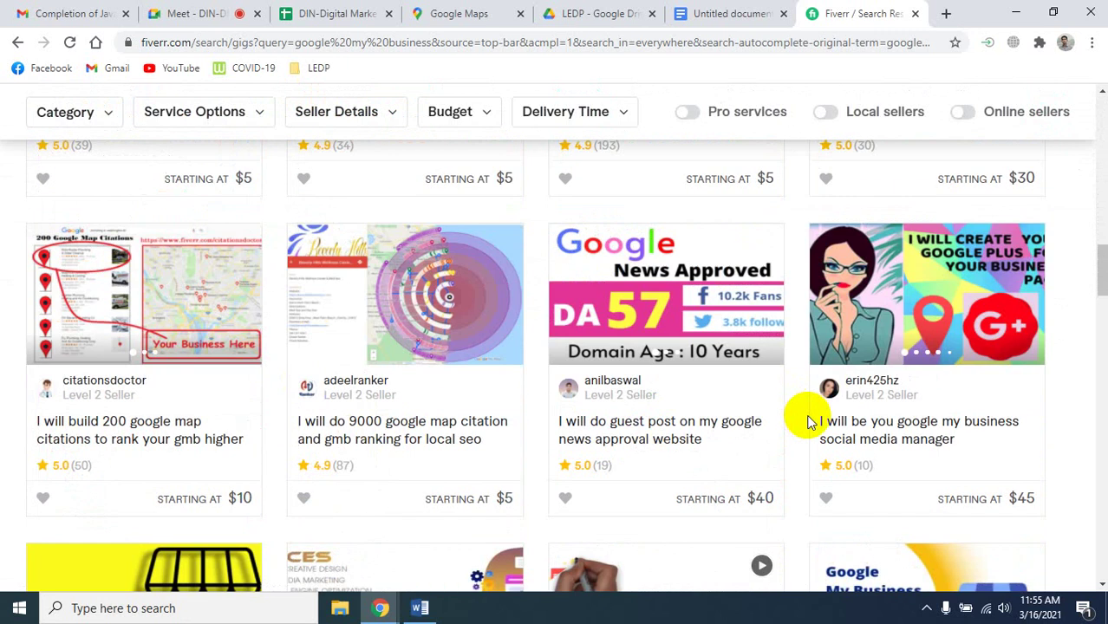
scroll(809, 420, down, 4)
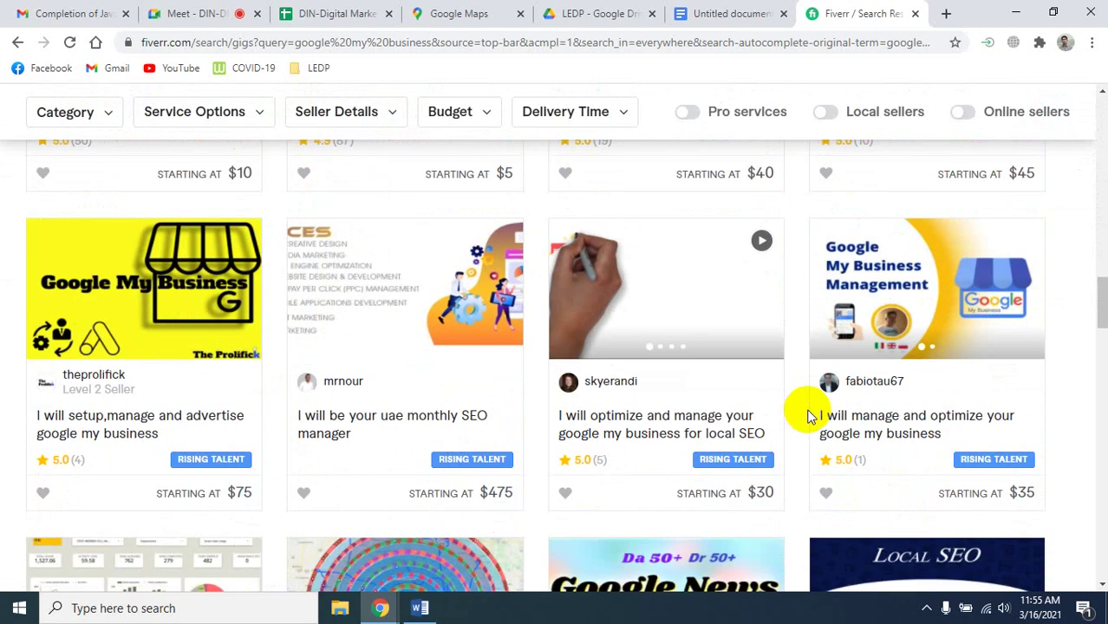
scroll(808, 418, down, 3)
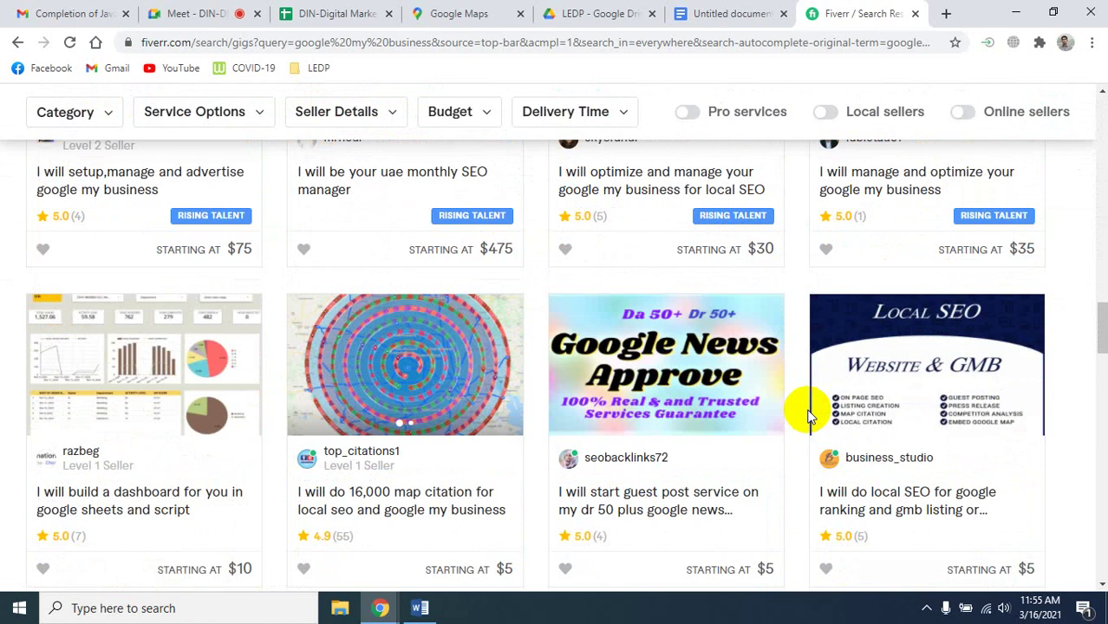
scroll(809, 417, down, 3)
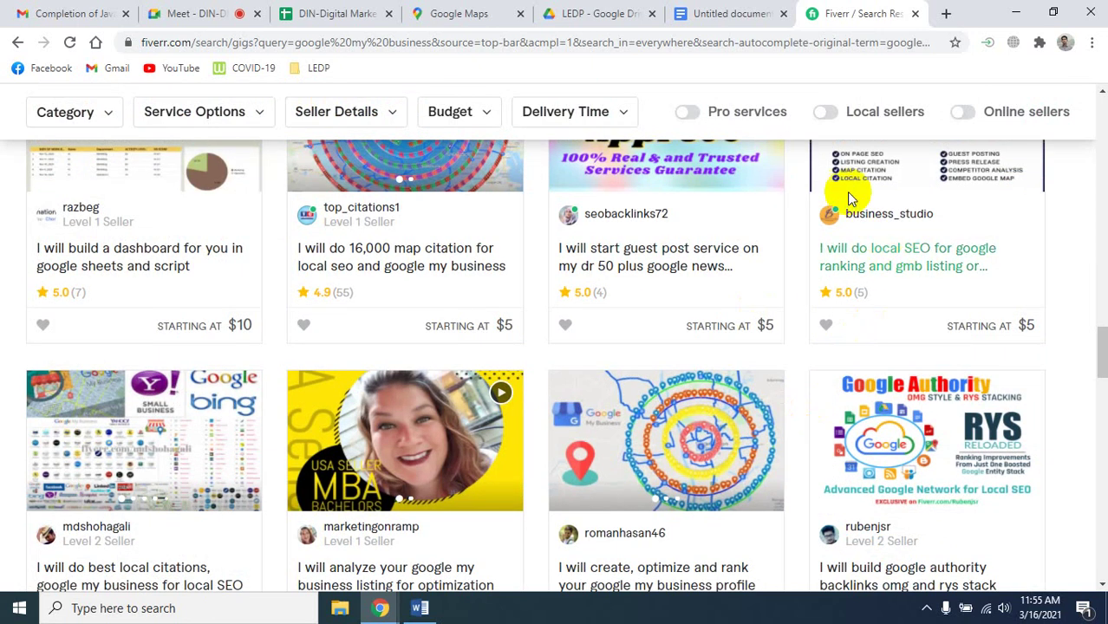
right_click(872, 265)
click(884, 283)
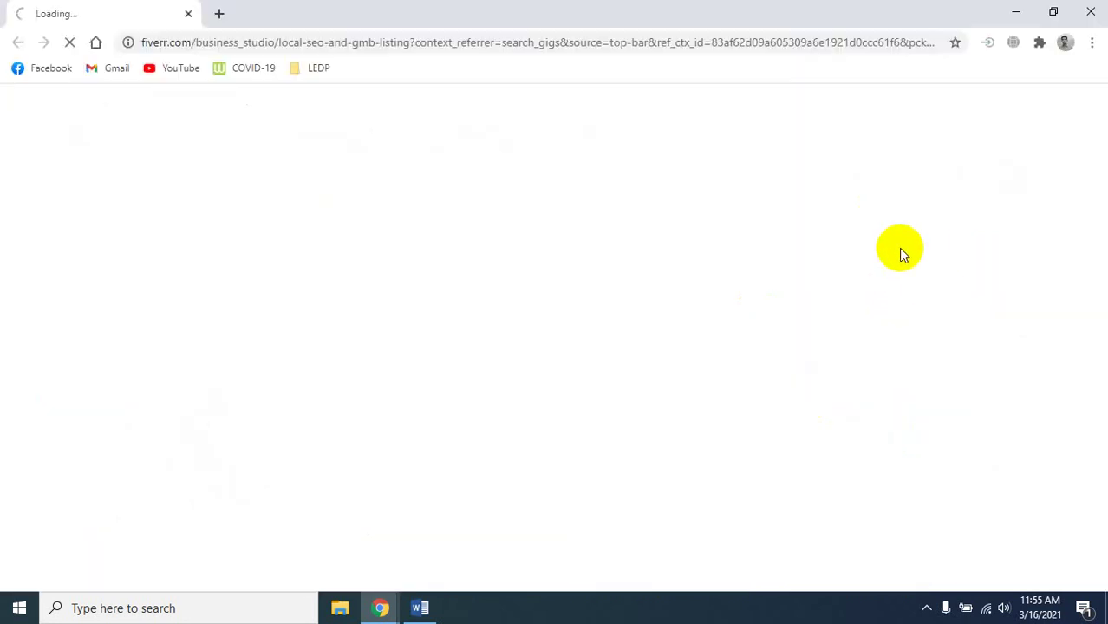